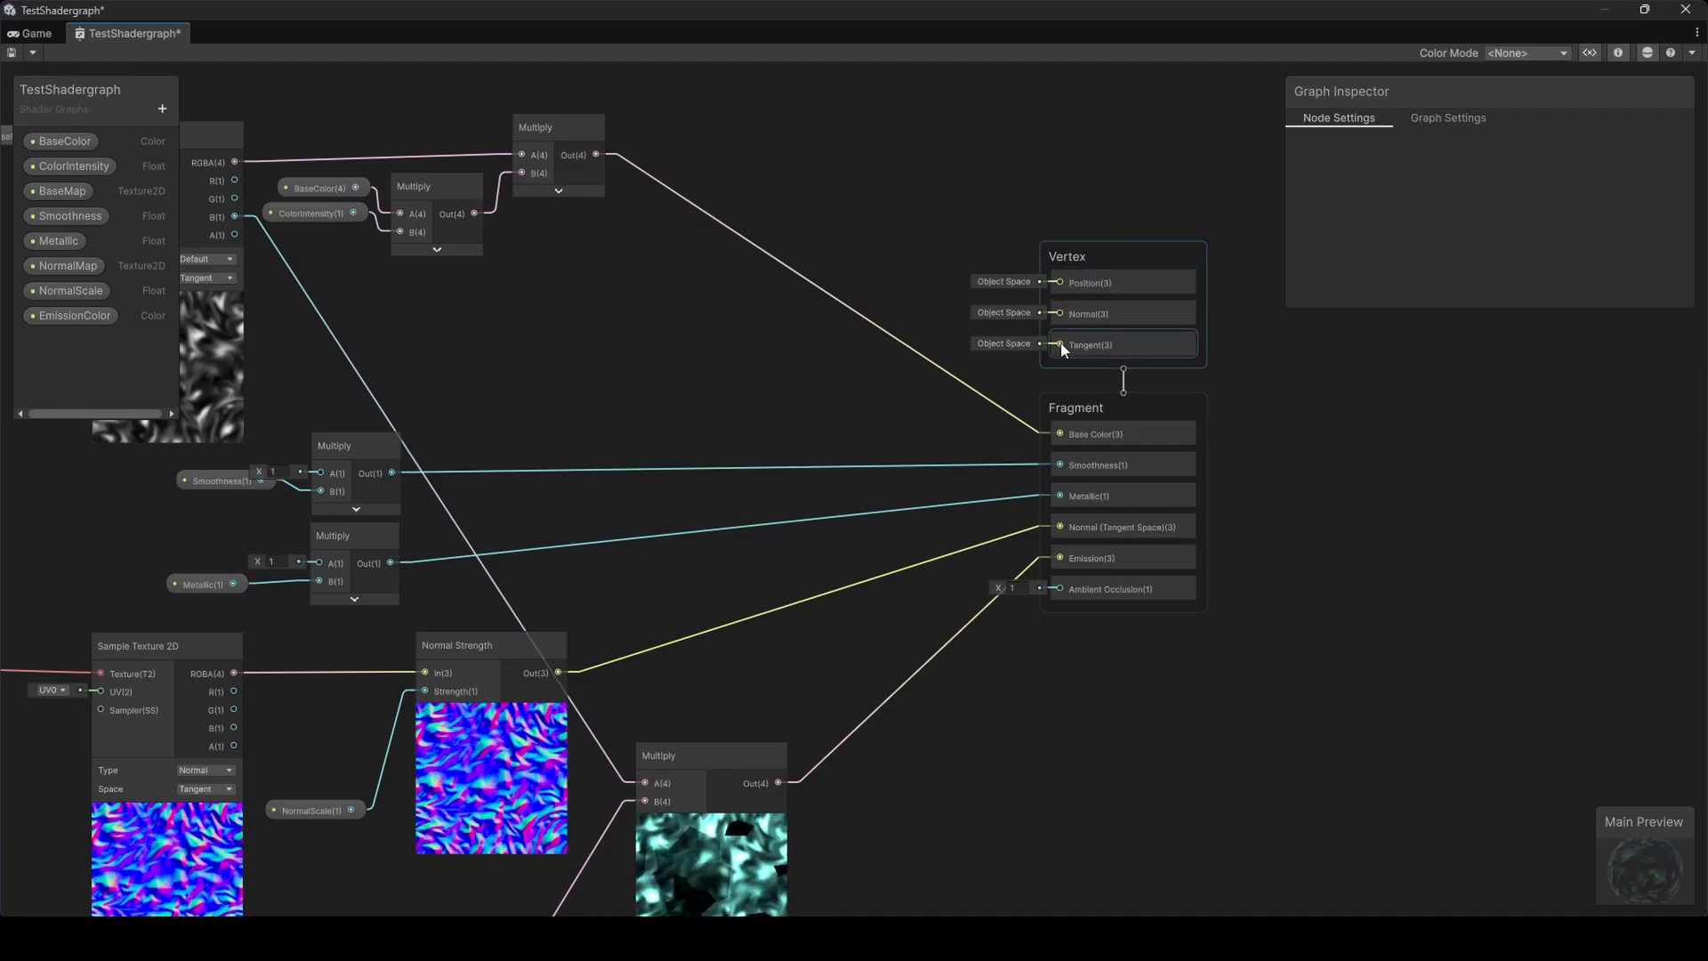
Add a Voronoi node in empty space above the graph and set its cell density to 10
scroll(940, 396, down, 3)
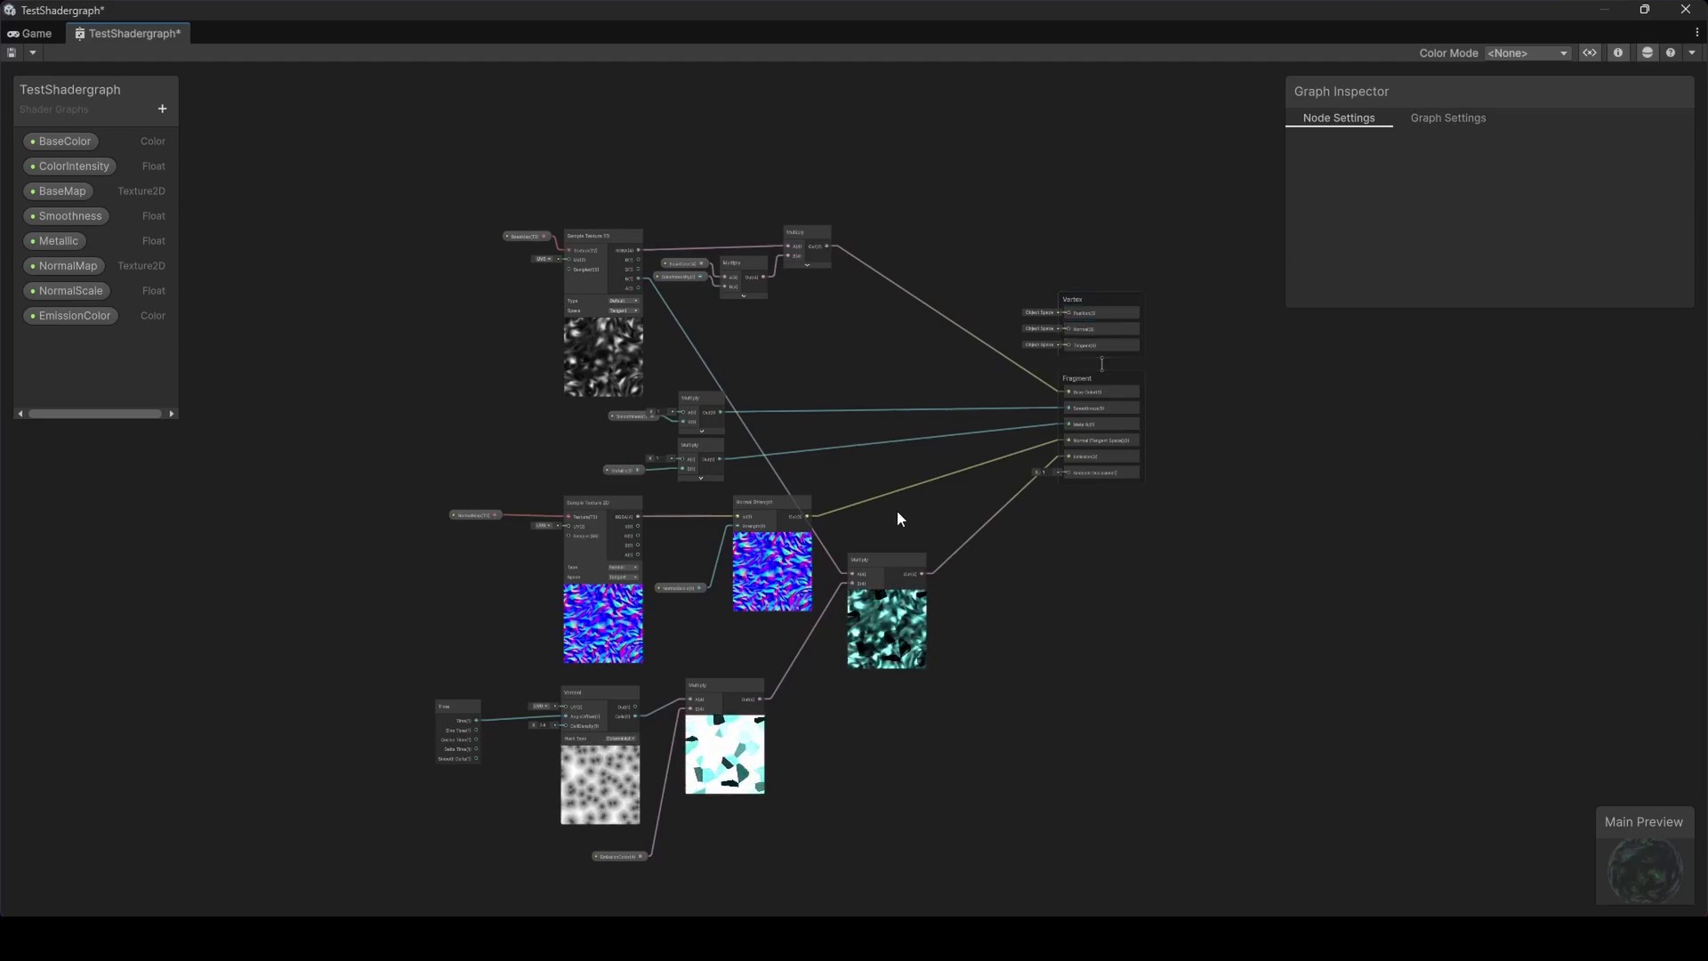
middle_drag(877, 523, 907, 411)
scroll(680, 632, up, 4)
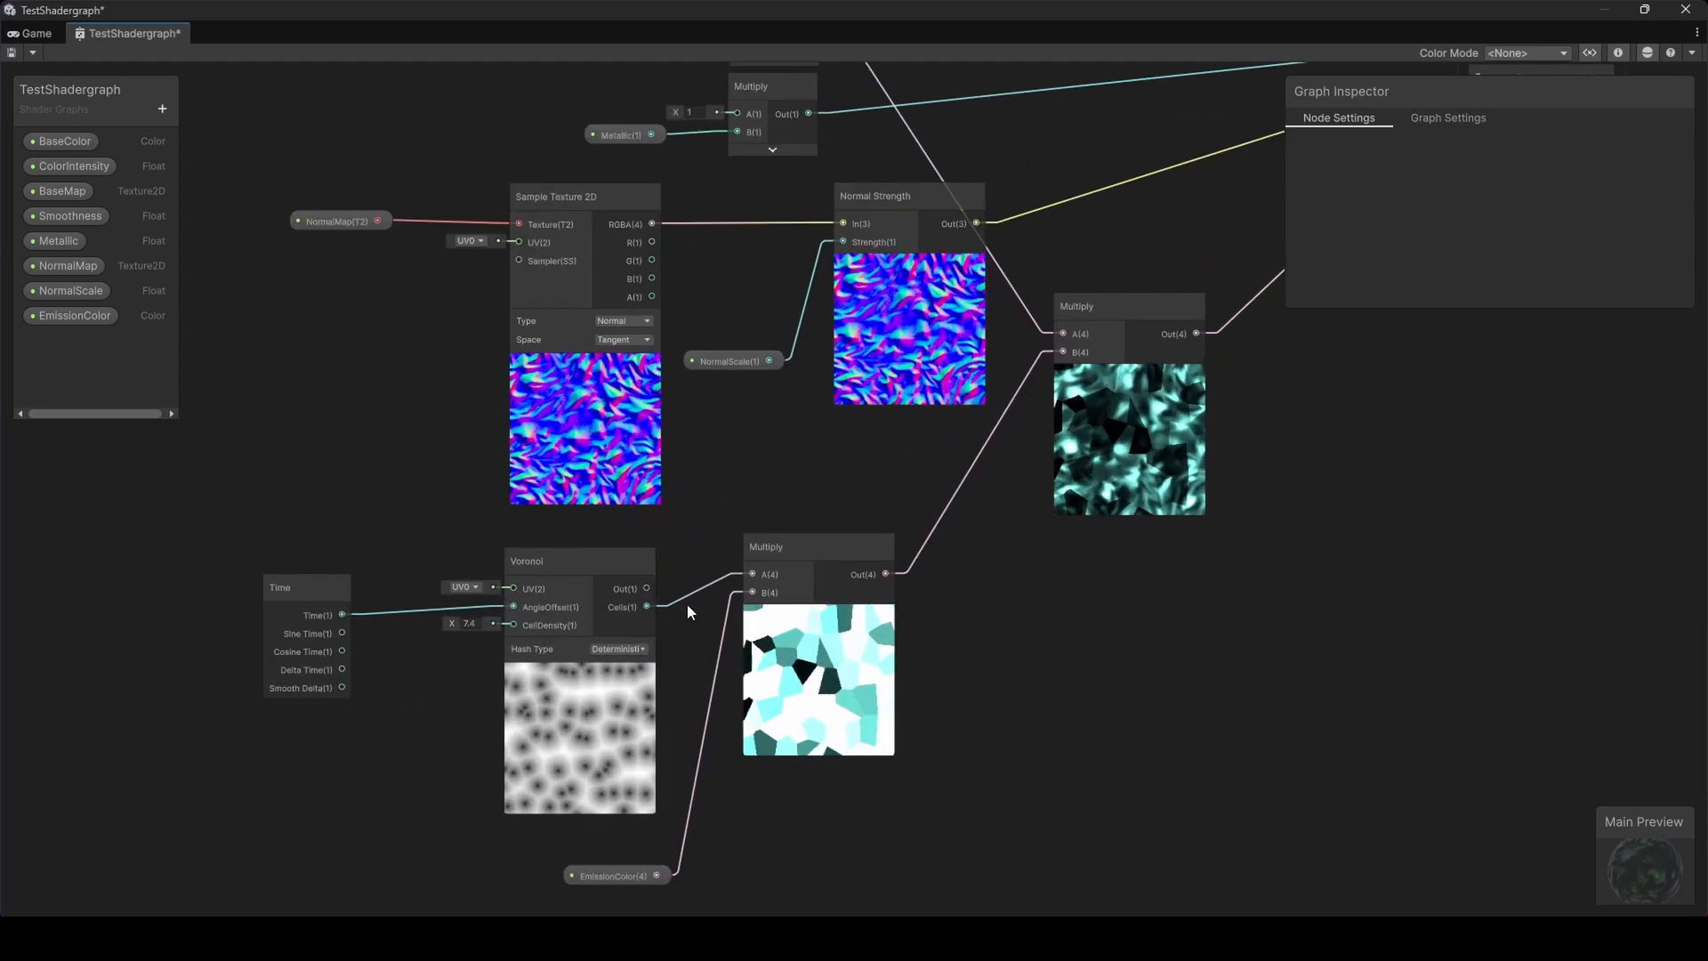
middle_drag(735, 525, 696, 600)
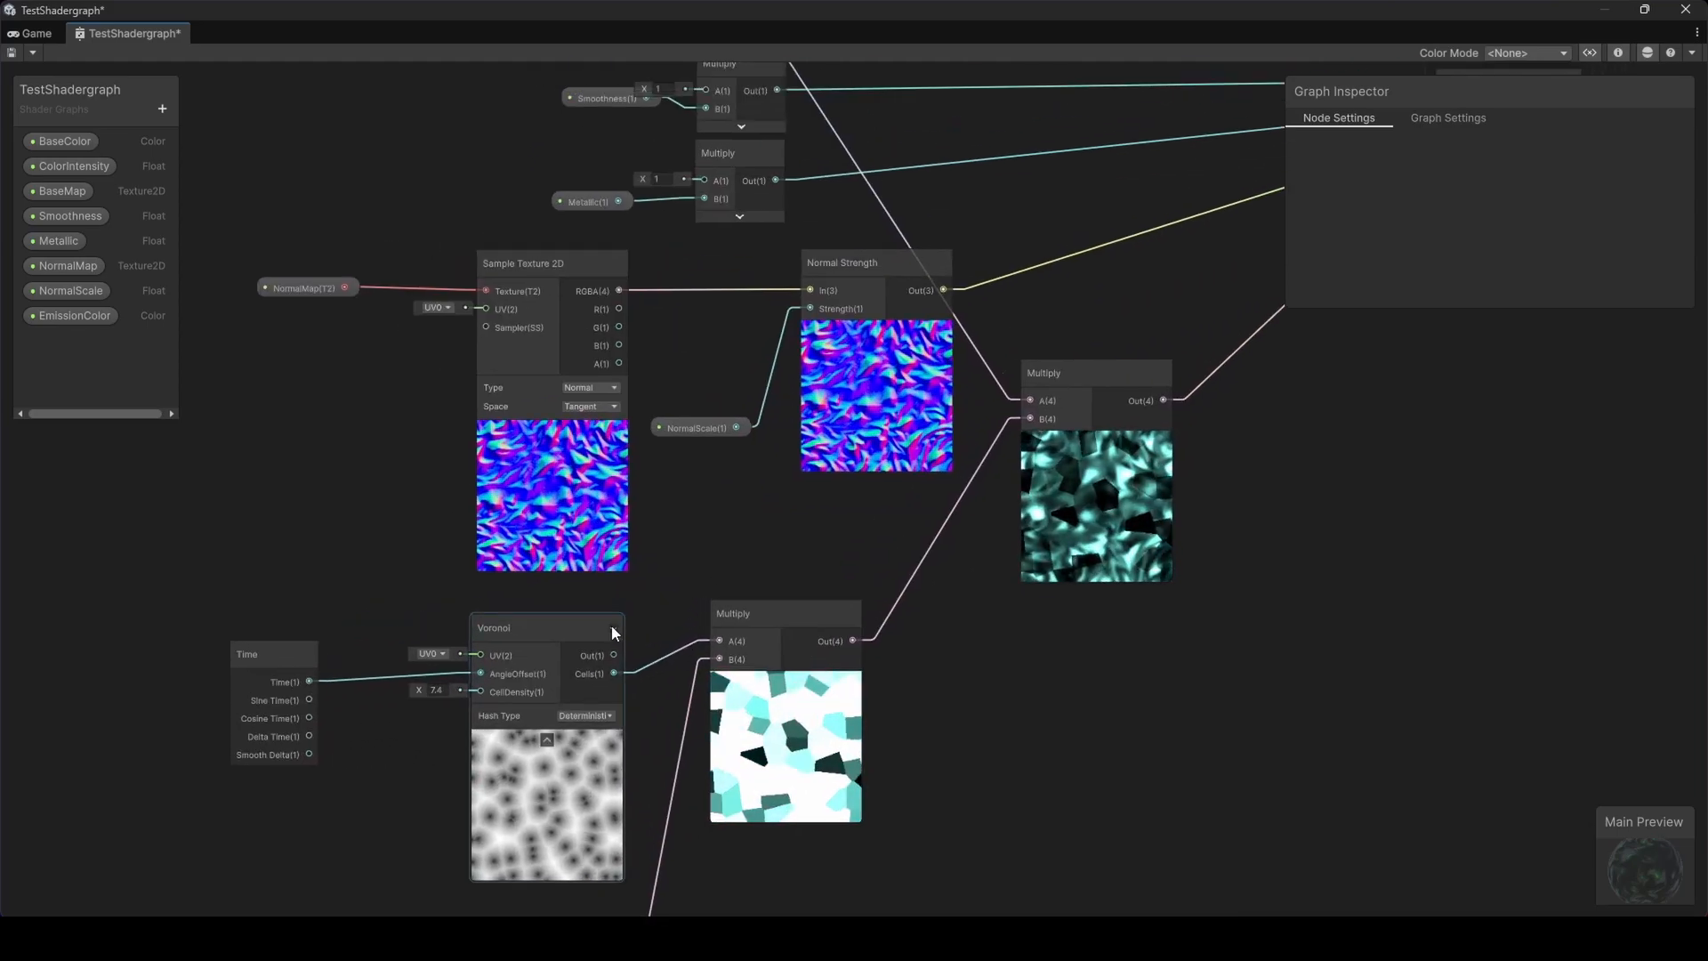
scroll(765, 709, down, 7)
middle_drag(844, 379, 797, 574)
scroll(783, 498, up, 5)
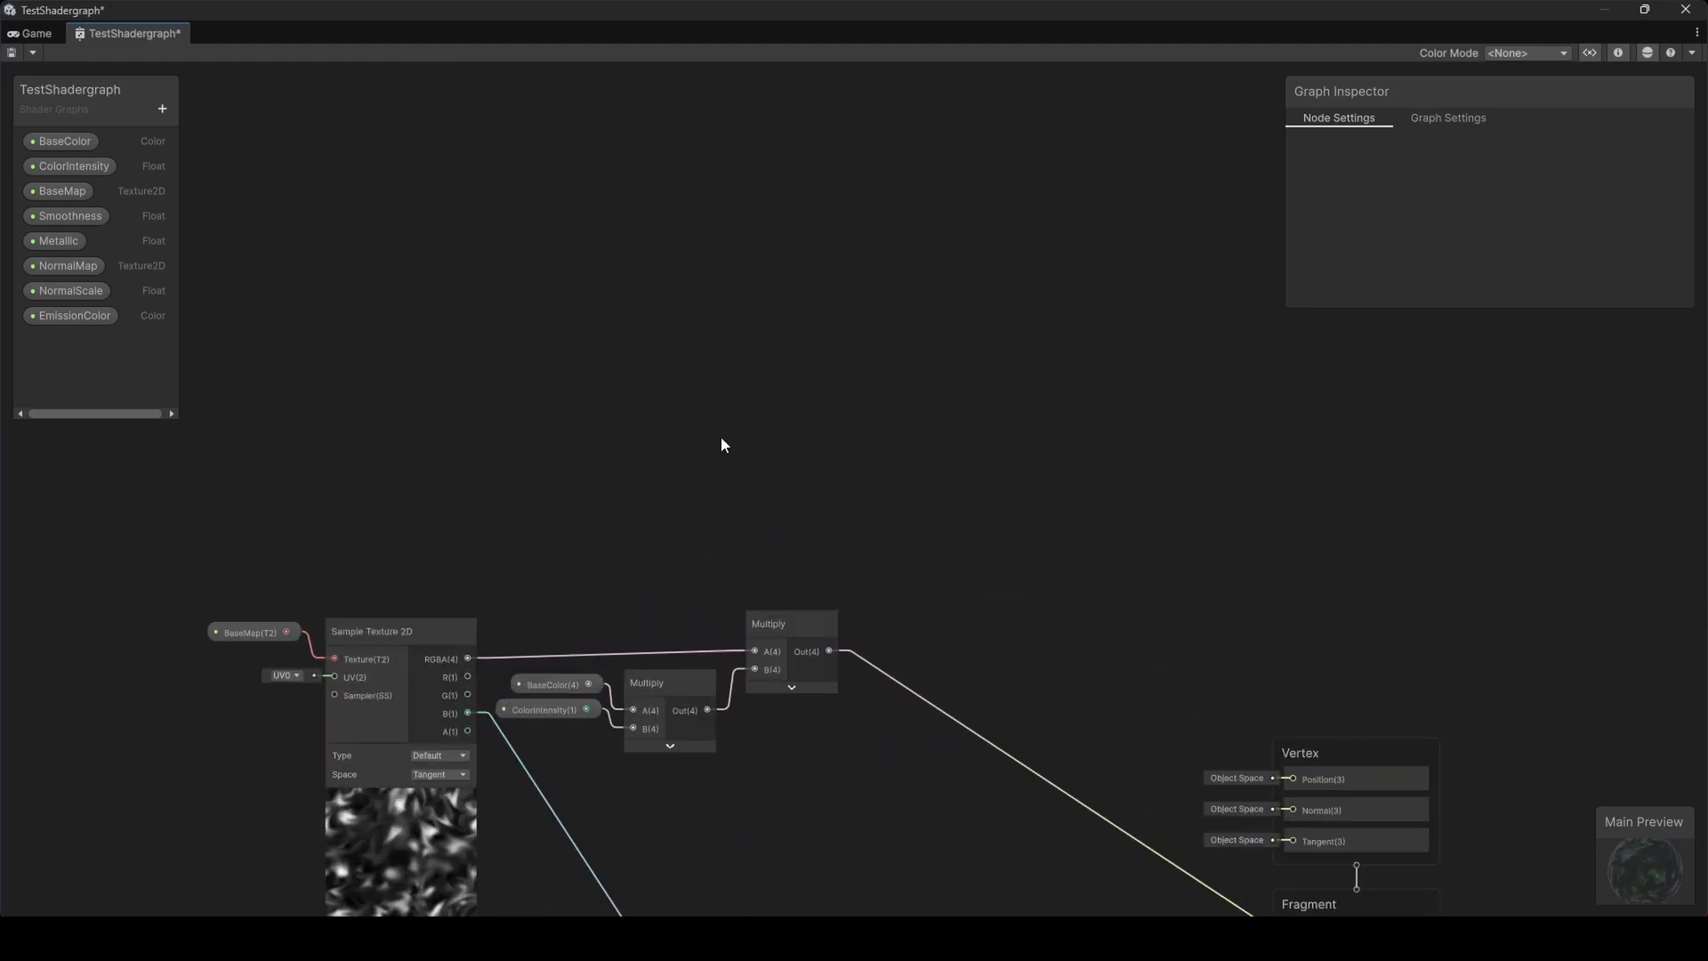
key(space)
text(voro)
key(Return)
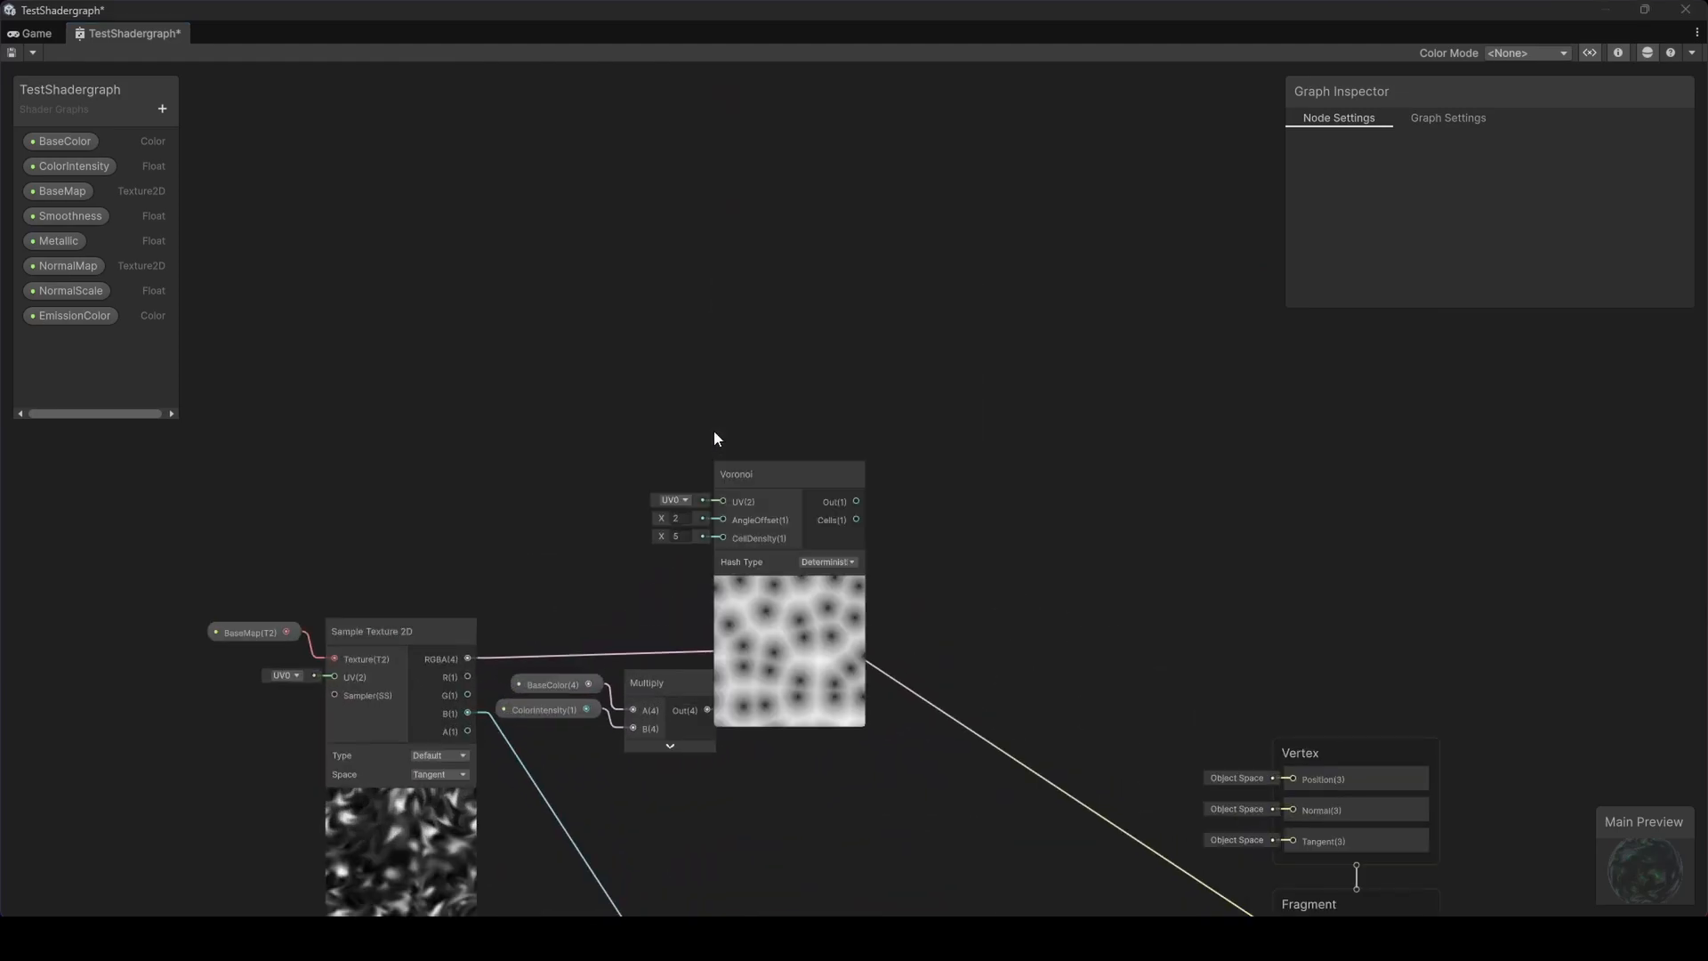
drag(749, 479, 637, 352)
text(10)
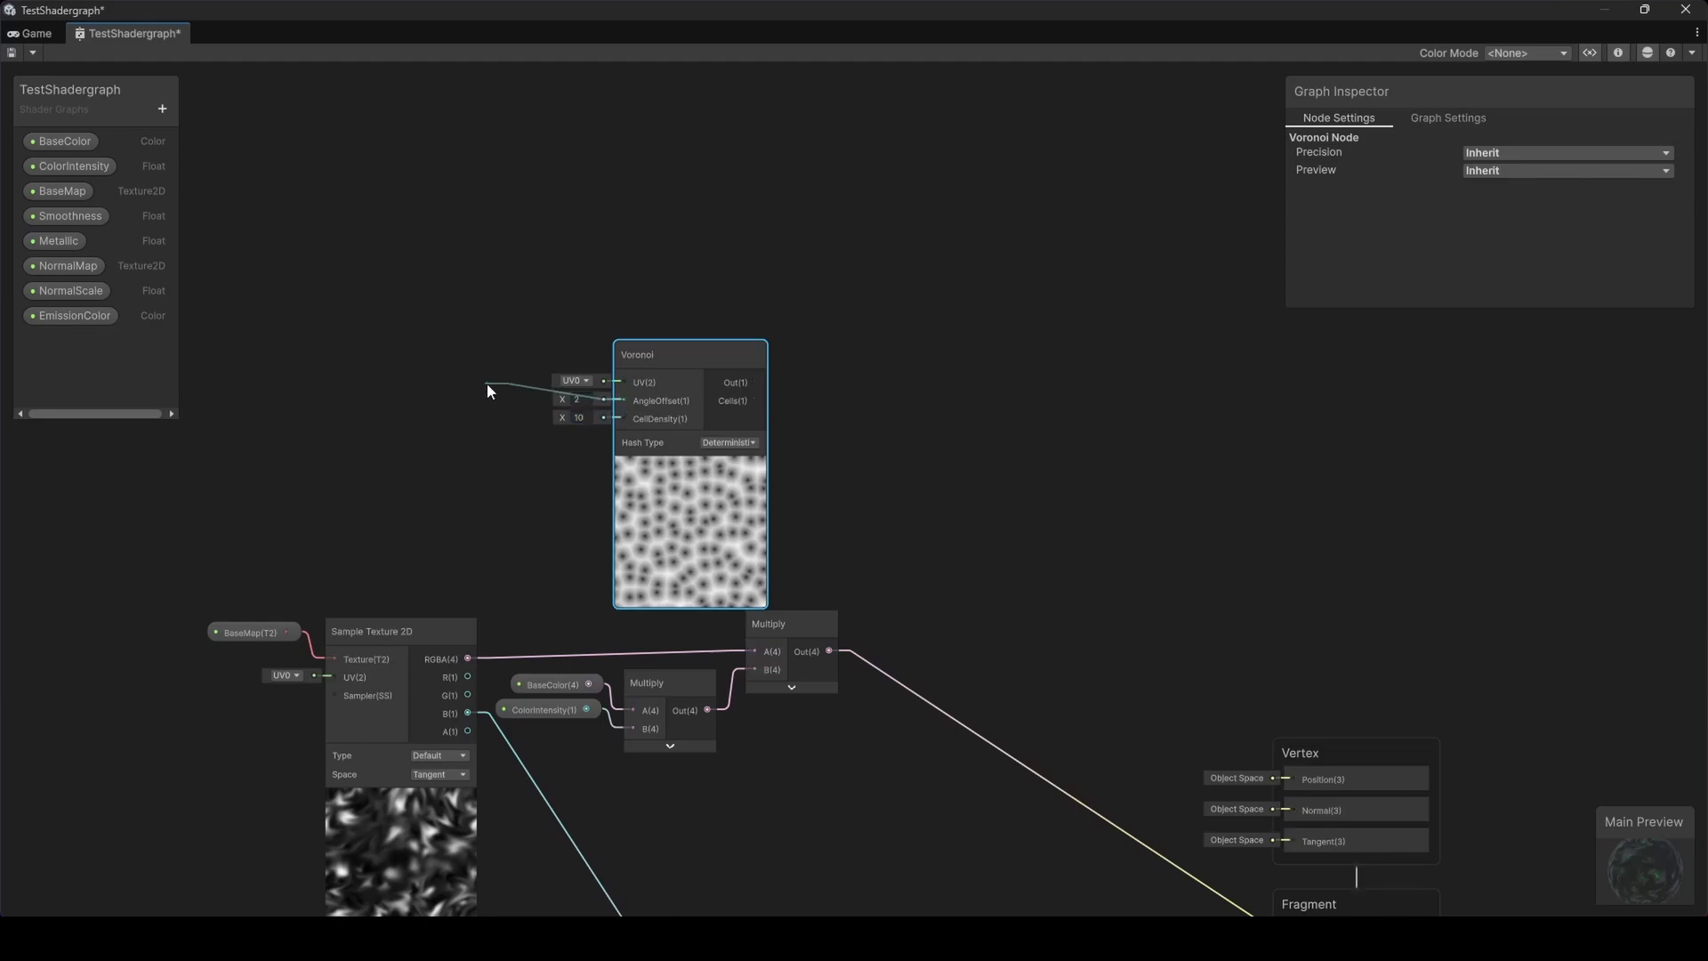
Add a Time node and feed its Time output into the Voronoi's angle offset
key(space)
text(time)
key(Return)
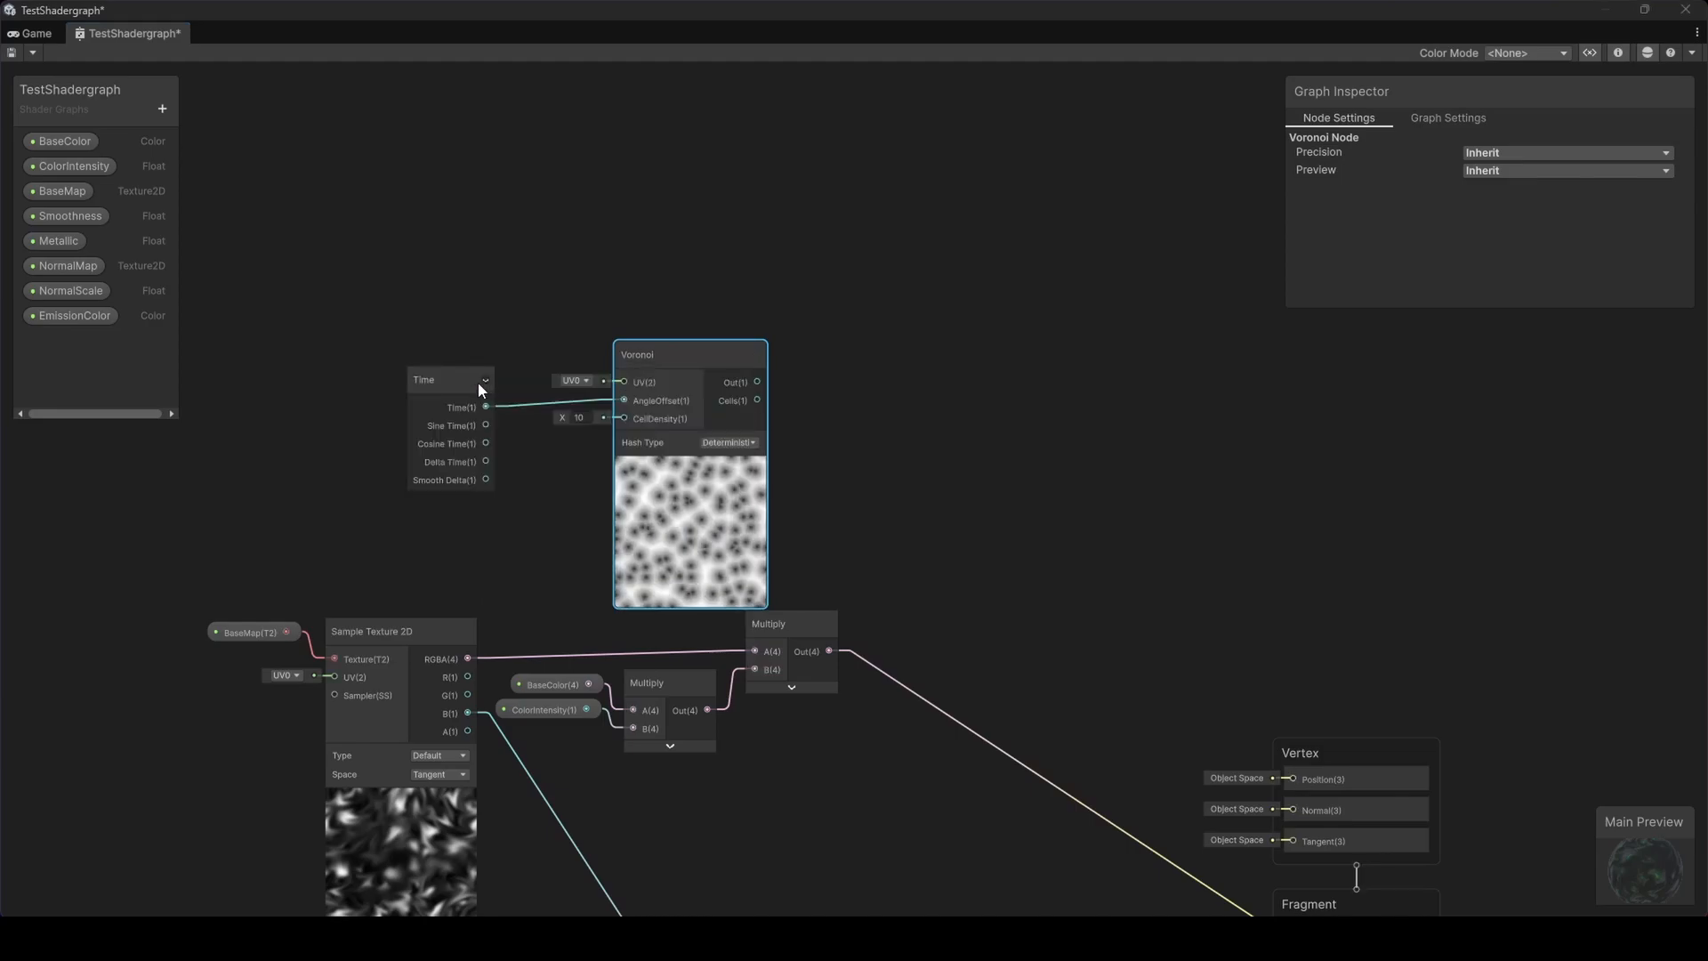
drag(477, 381, 285, 305)
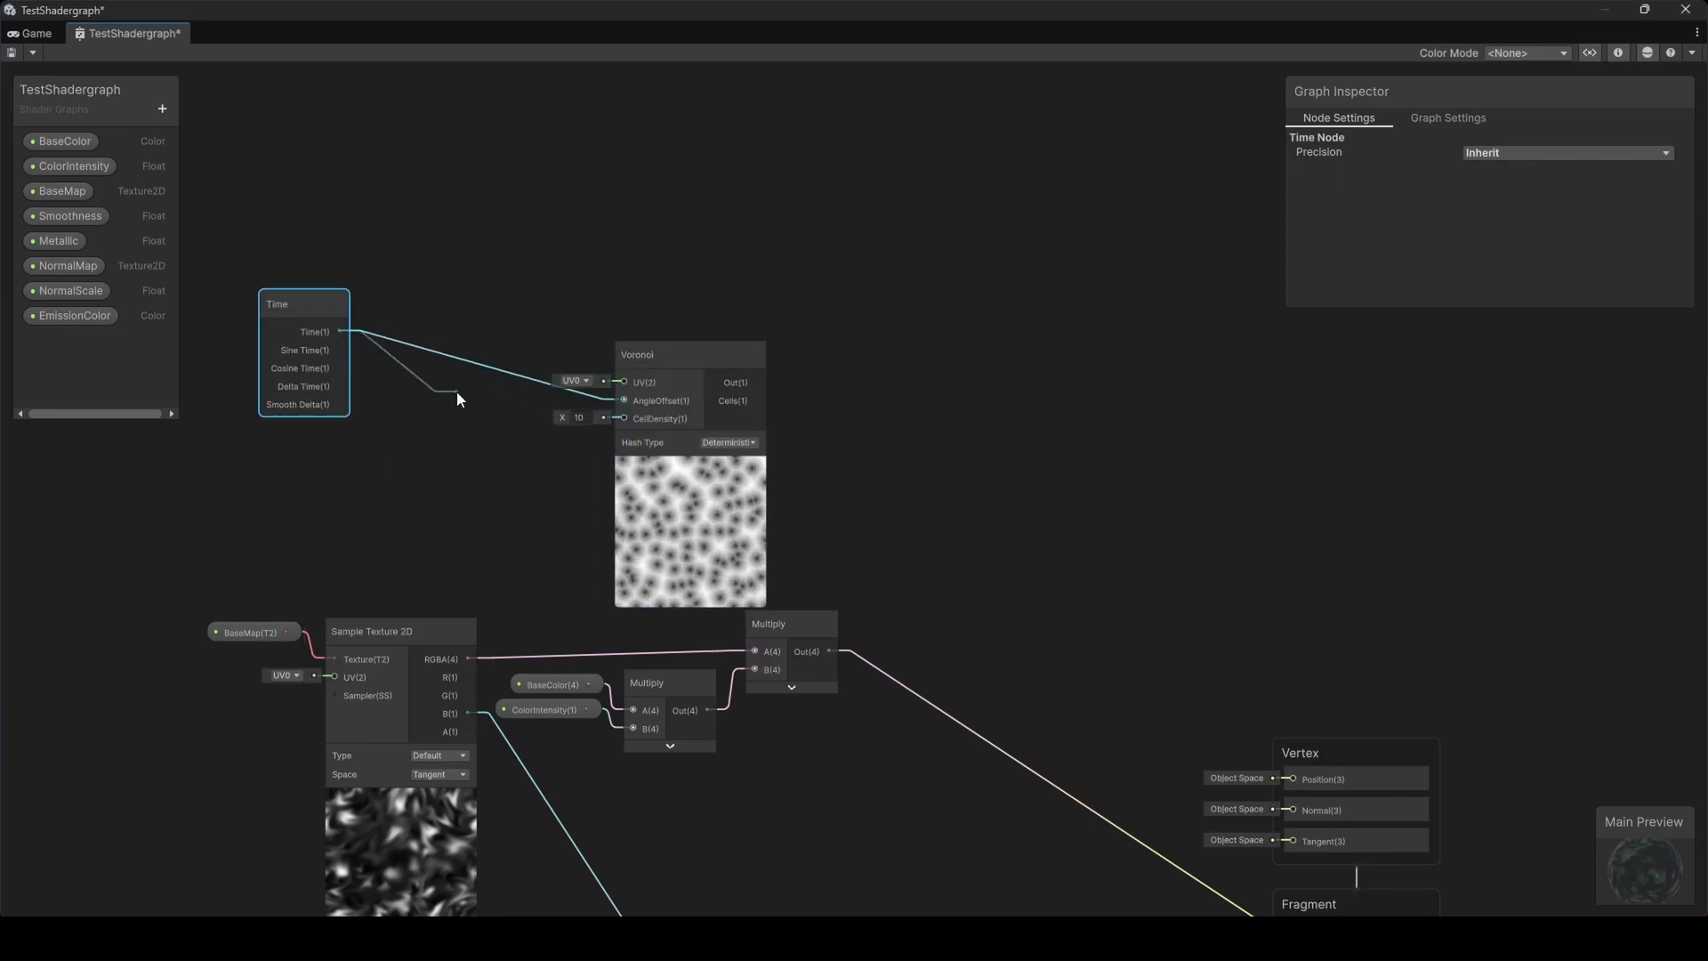
Insert a Multiply node with B at 5 between the Time output and the Voronoi angle offset
drag(457, 391, 457, 391)
text(multiply)
key(Return)
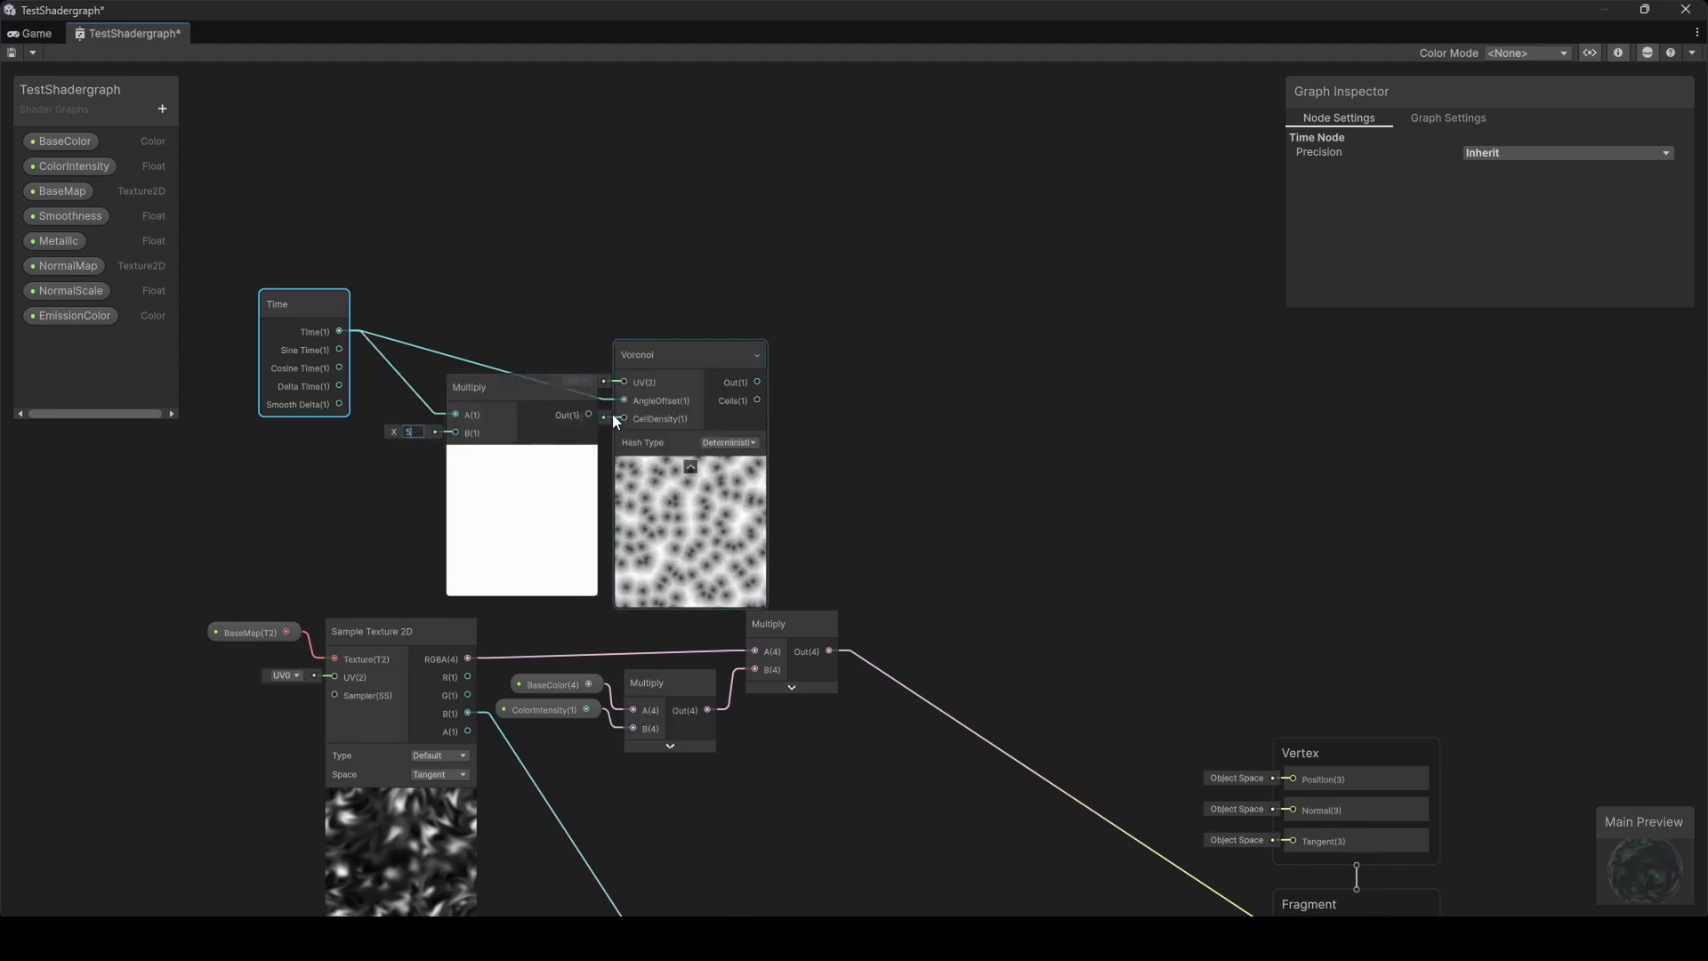
drag(535, 384, 499, 294)
Connect the Voronoi output into the A input of a new Multiply node
drag(670, 356, 926, 321)
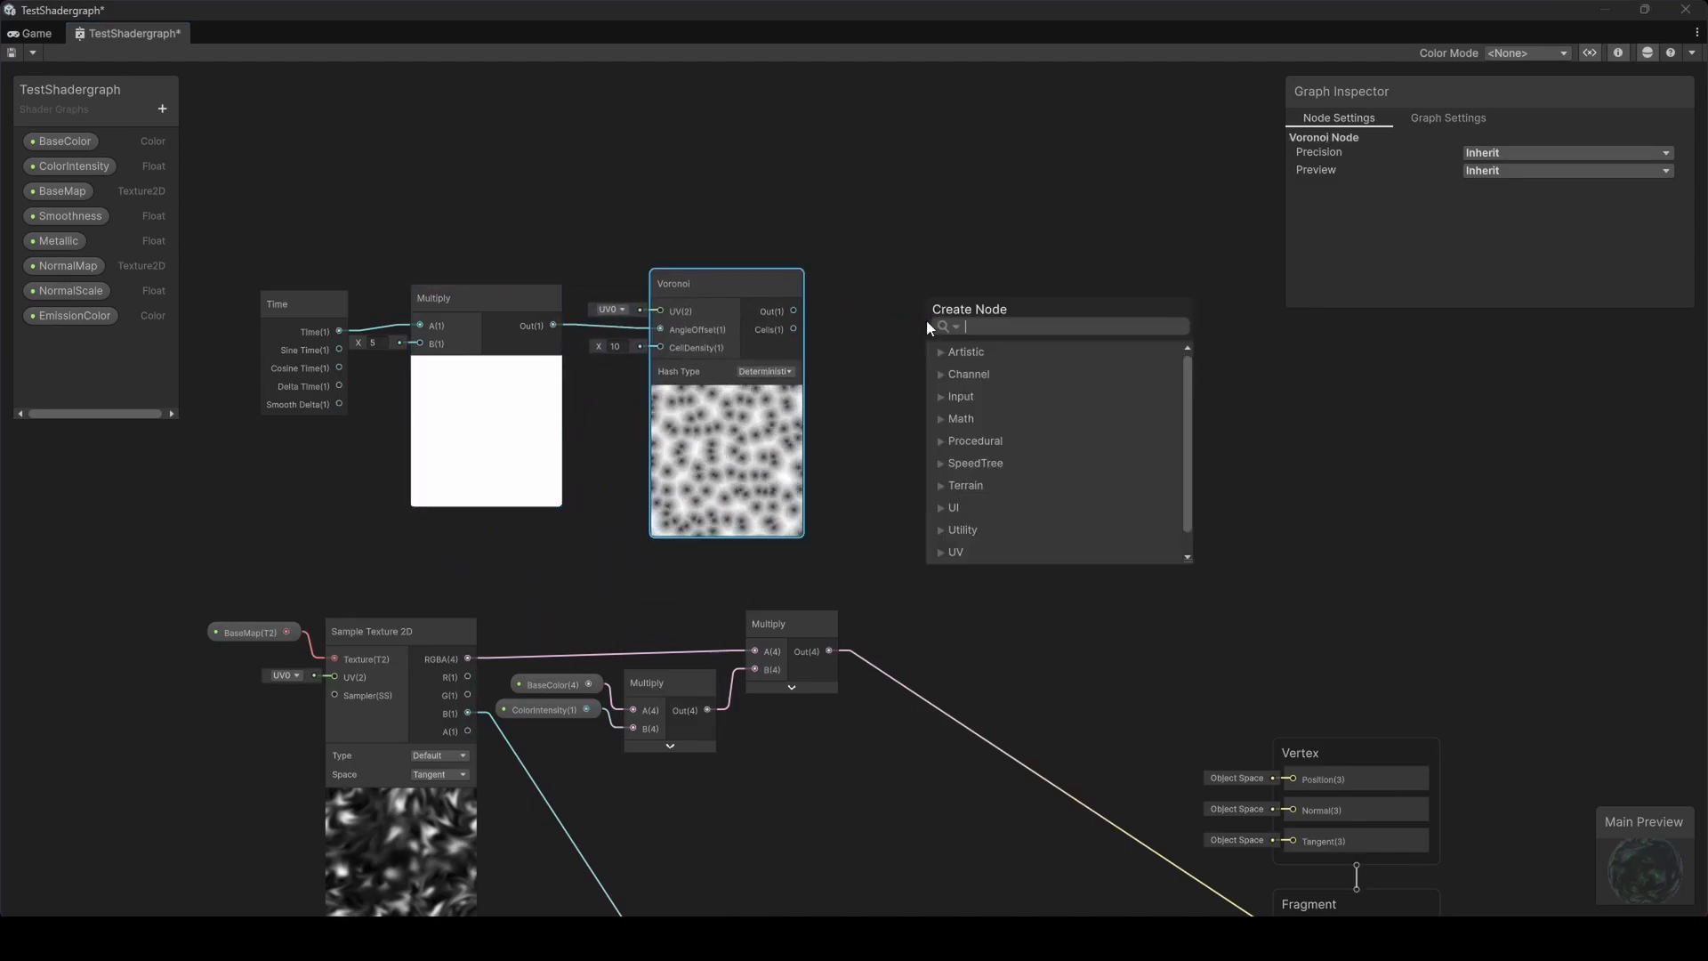
text(mul)
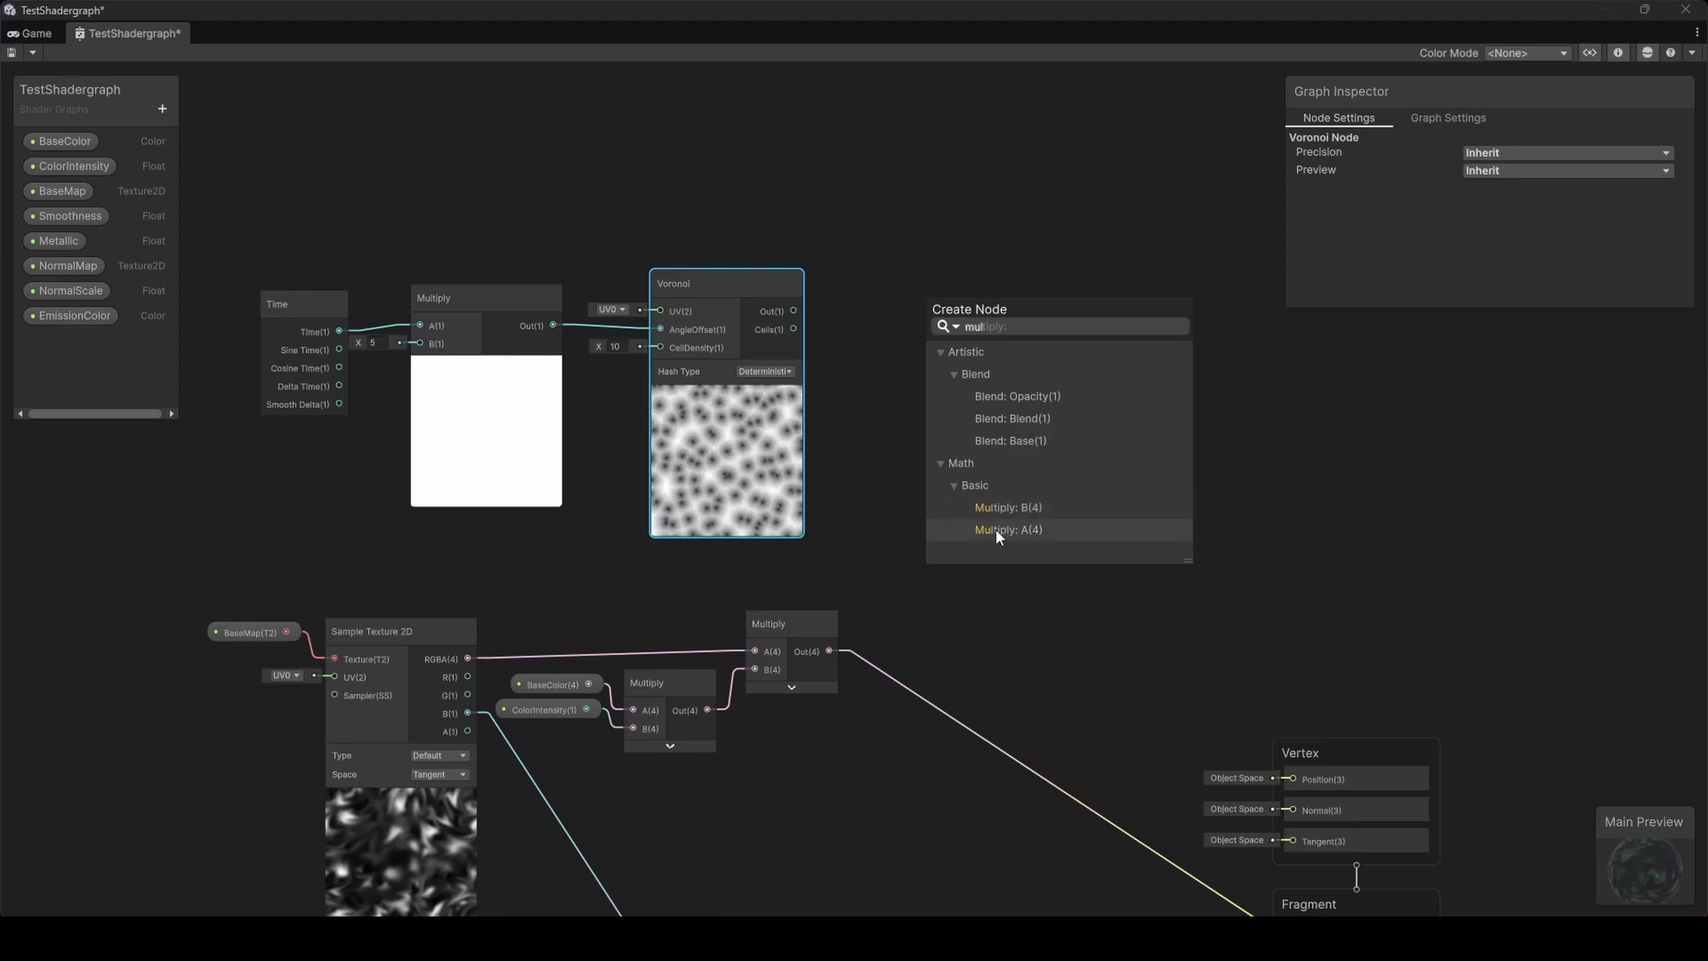
click(996, 530)
click(890, 554)
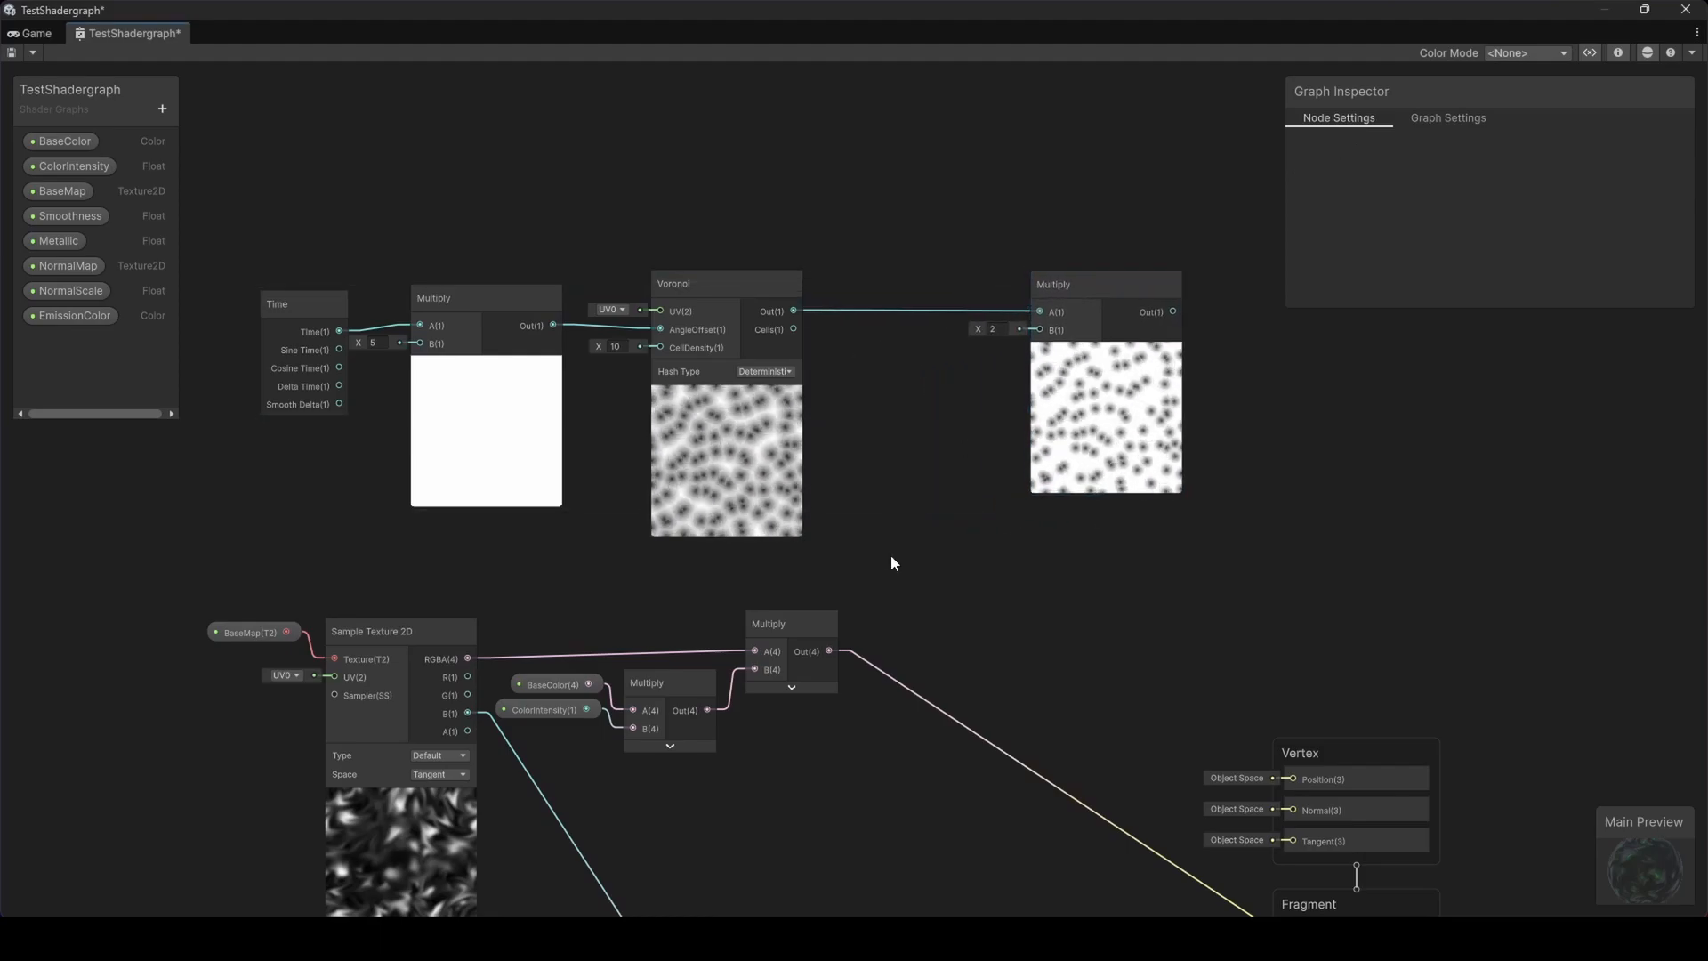
Add a Normal Vector node and place it below the Voronoi node
key(space)
text(normal)
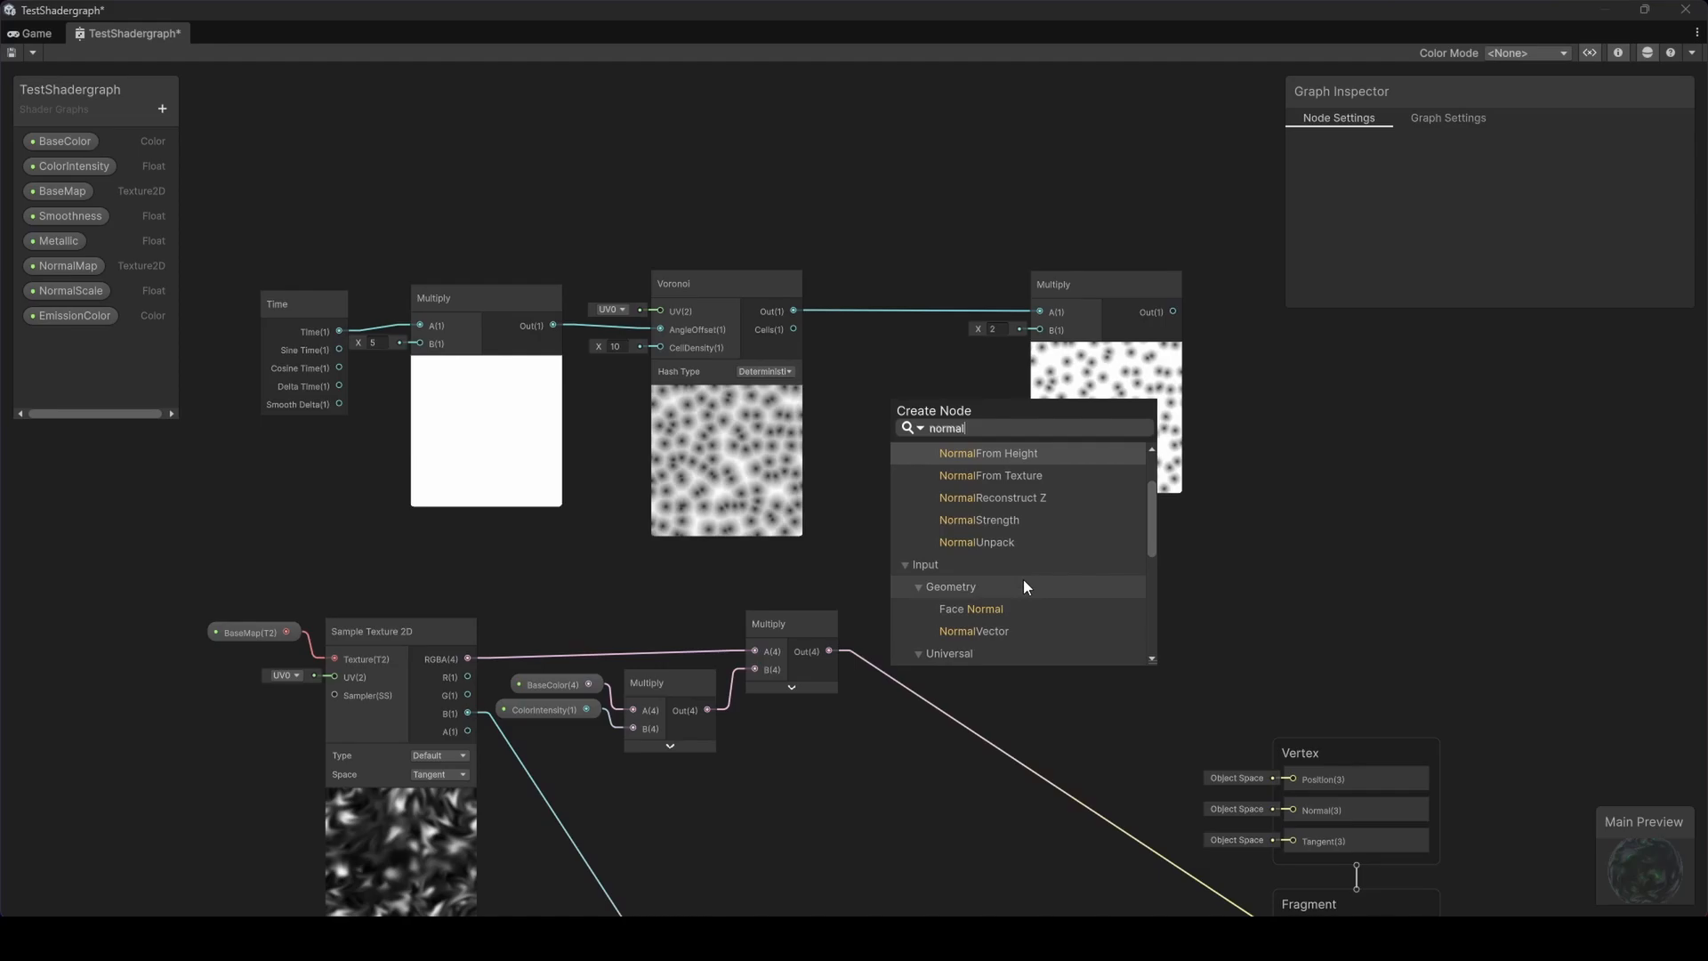
scroll(1023, 579, down, 1)
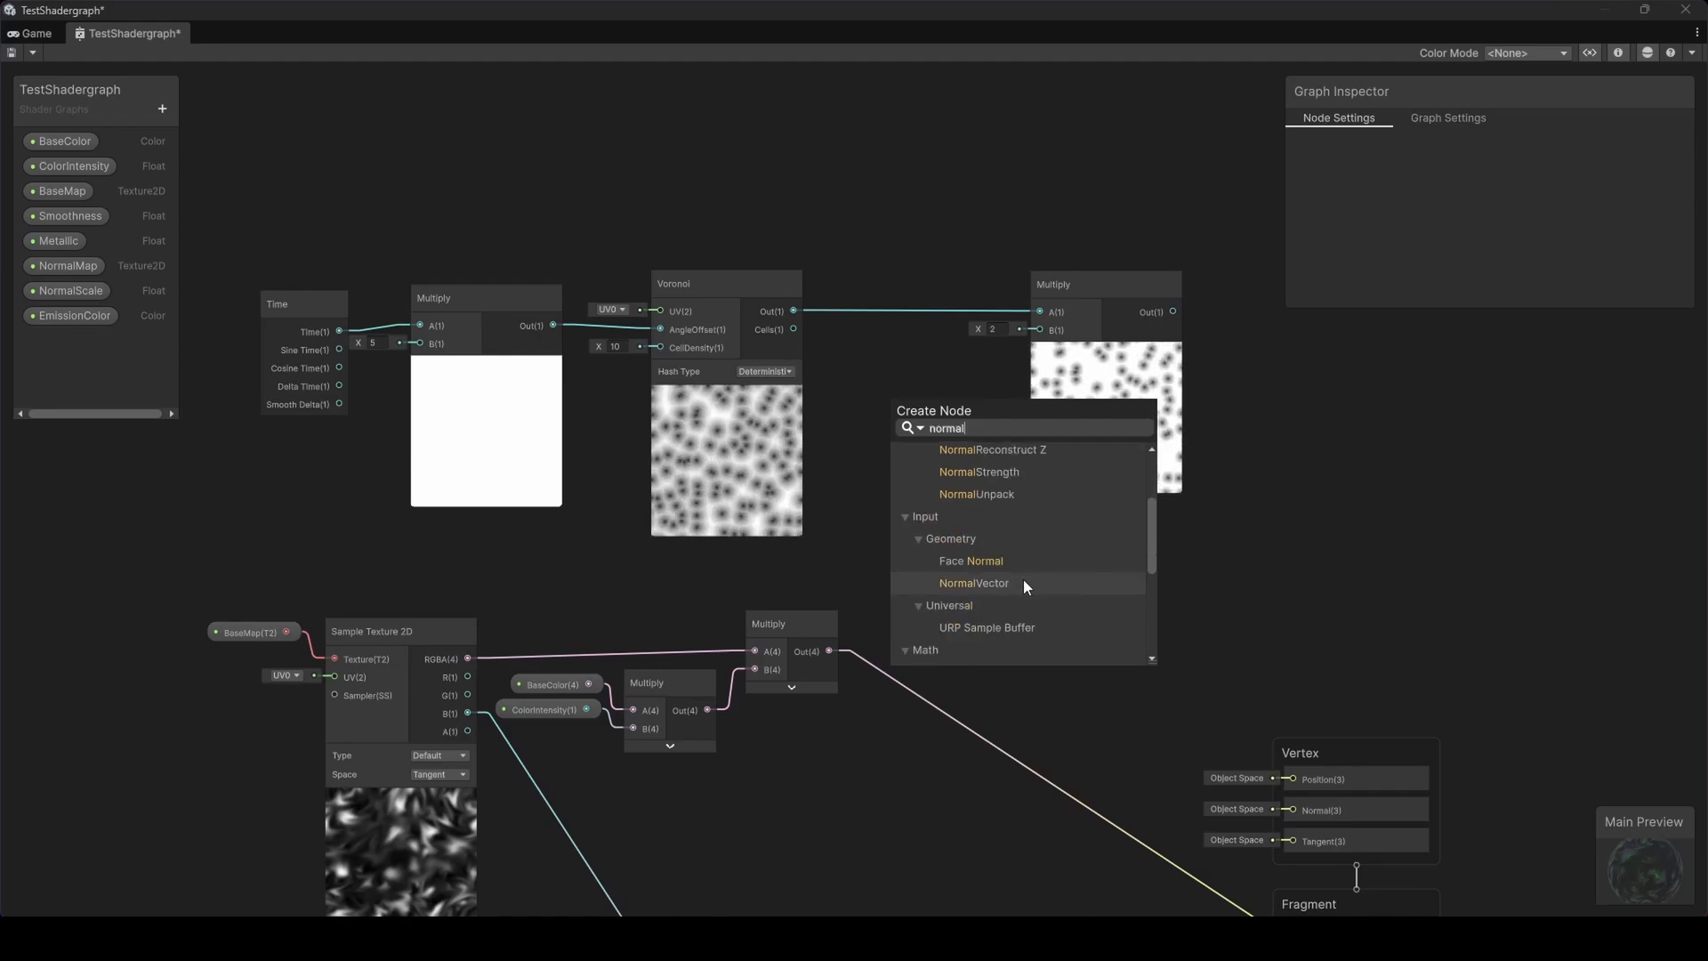
click(1018, 579)
drag(933, 623, 863, 425)
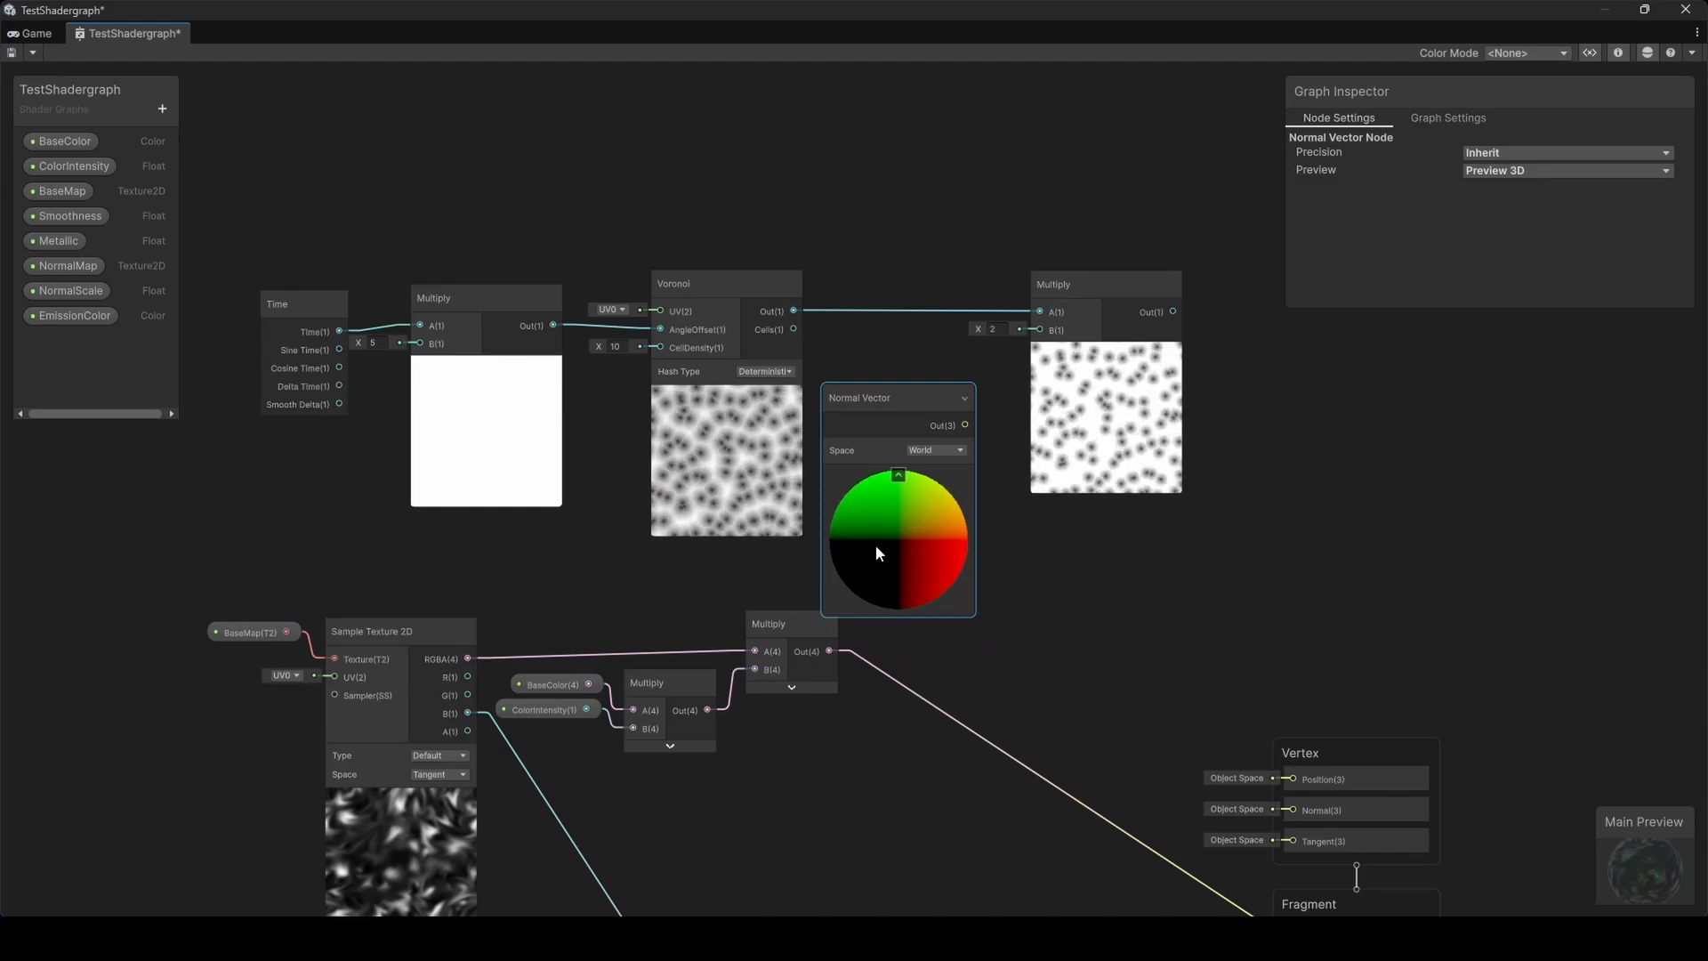
Connect the Normal Vector output to the new Multiply node's B input
click(932, 451)
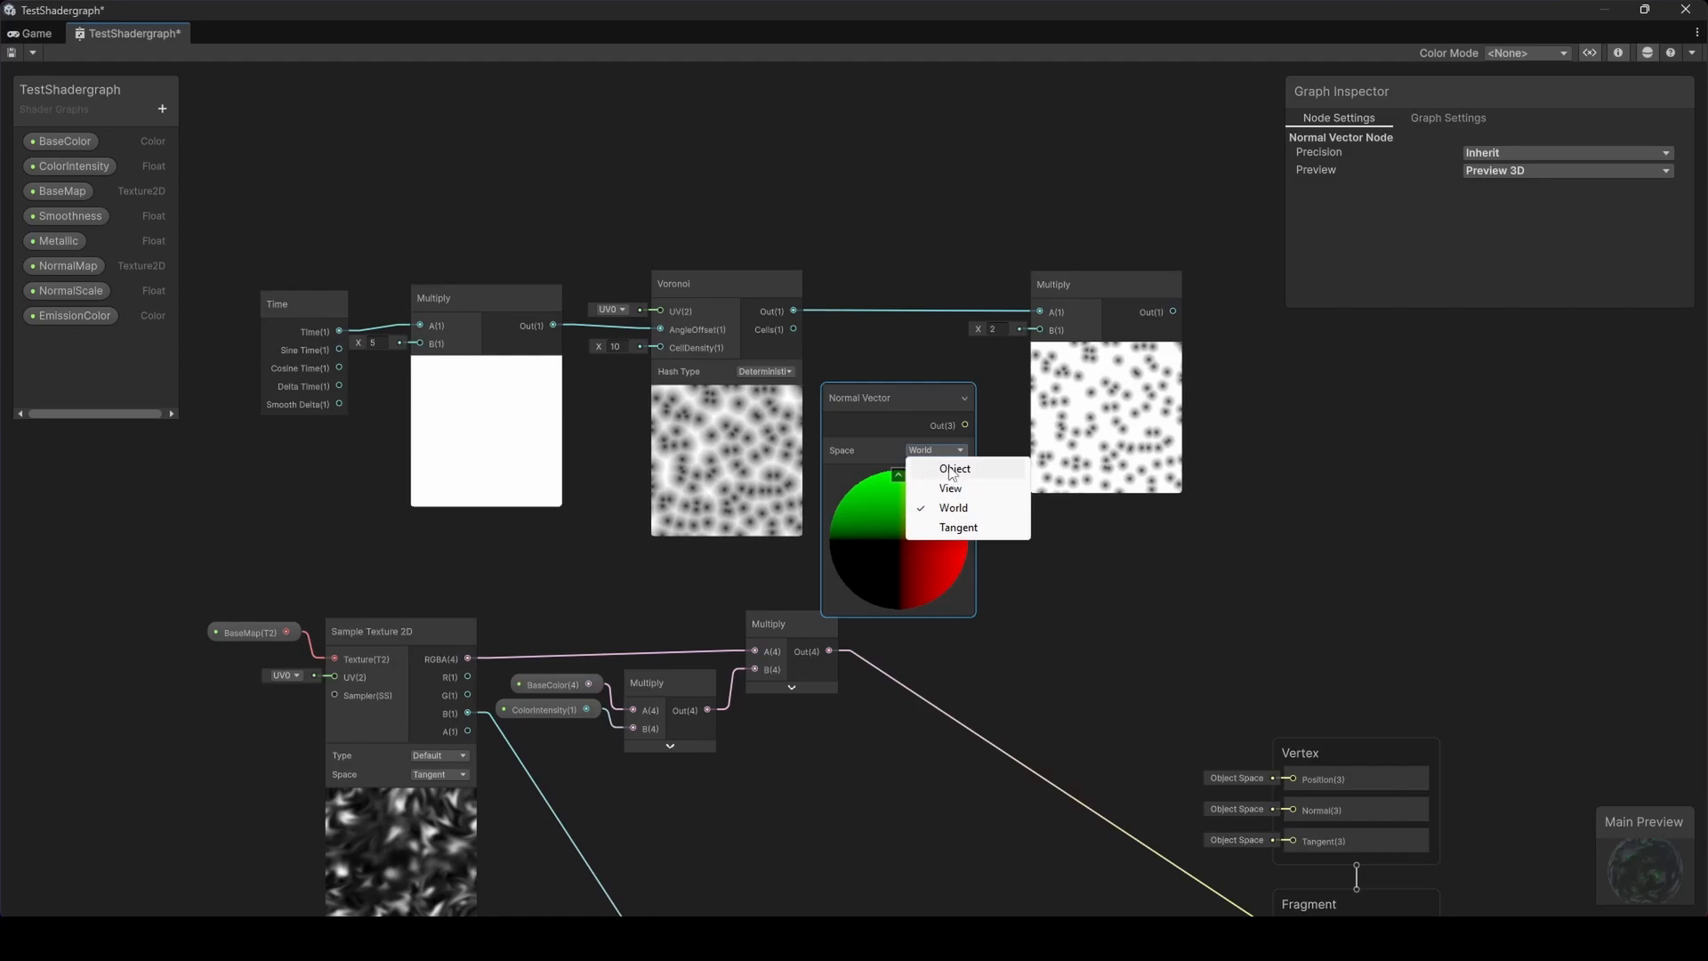
click(918, 417)
drag(966, 426, 1047, 330)
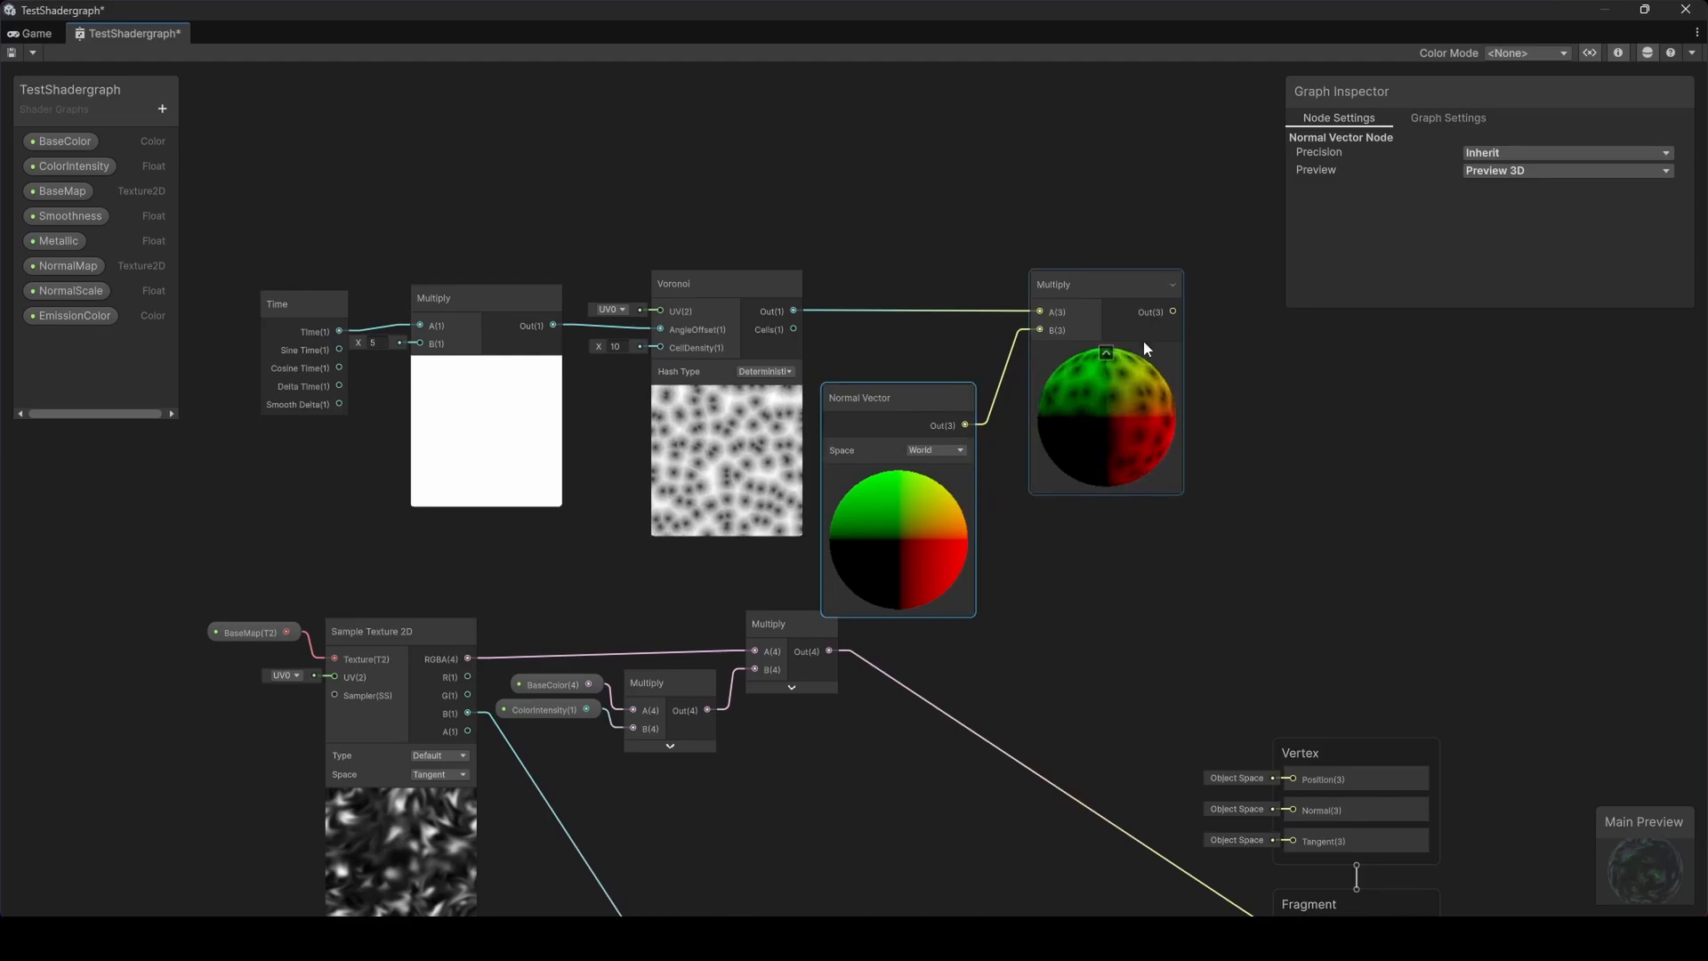
Add an Add node fed by the Voronoi-times-normal Multiply output
drag(1113, 281, 1098, 243)
key(space)
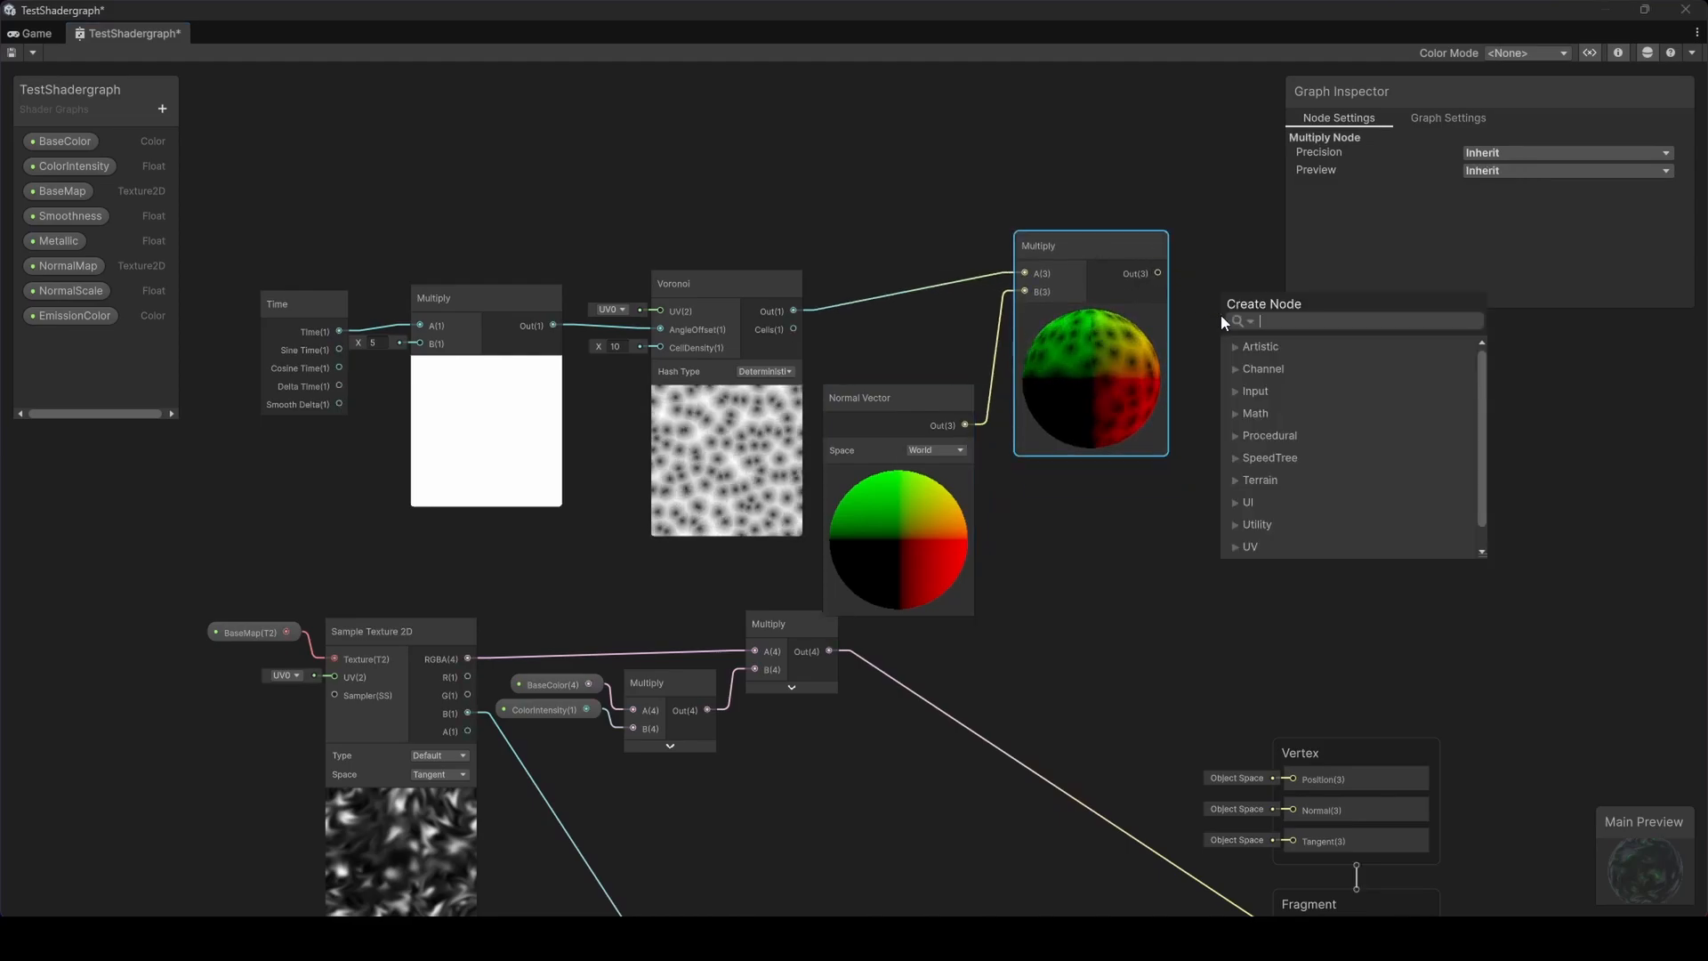
text(add)
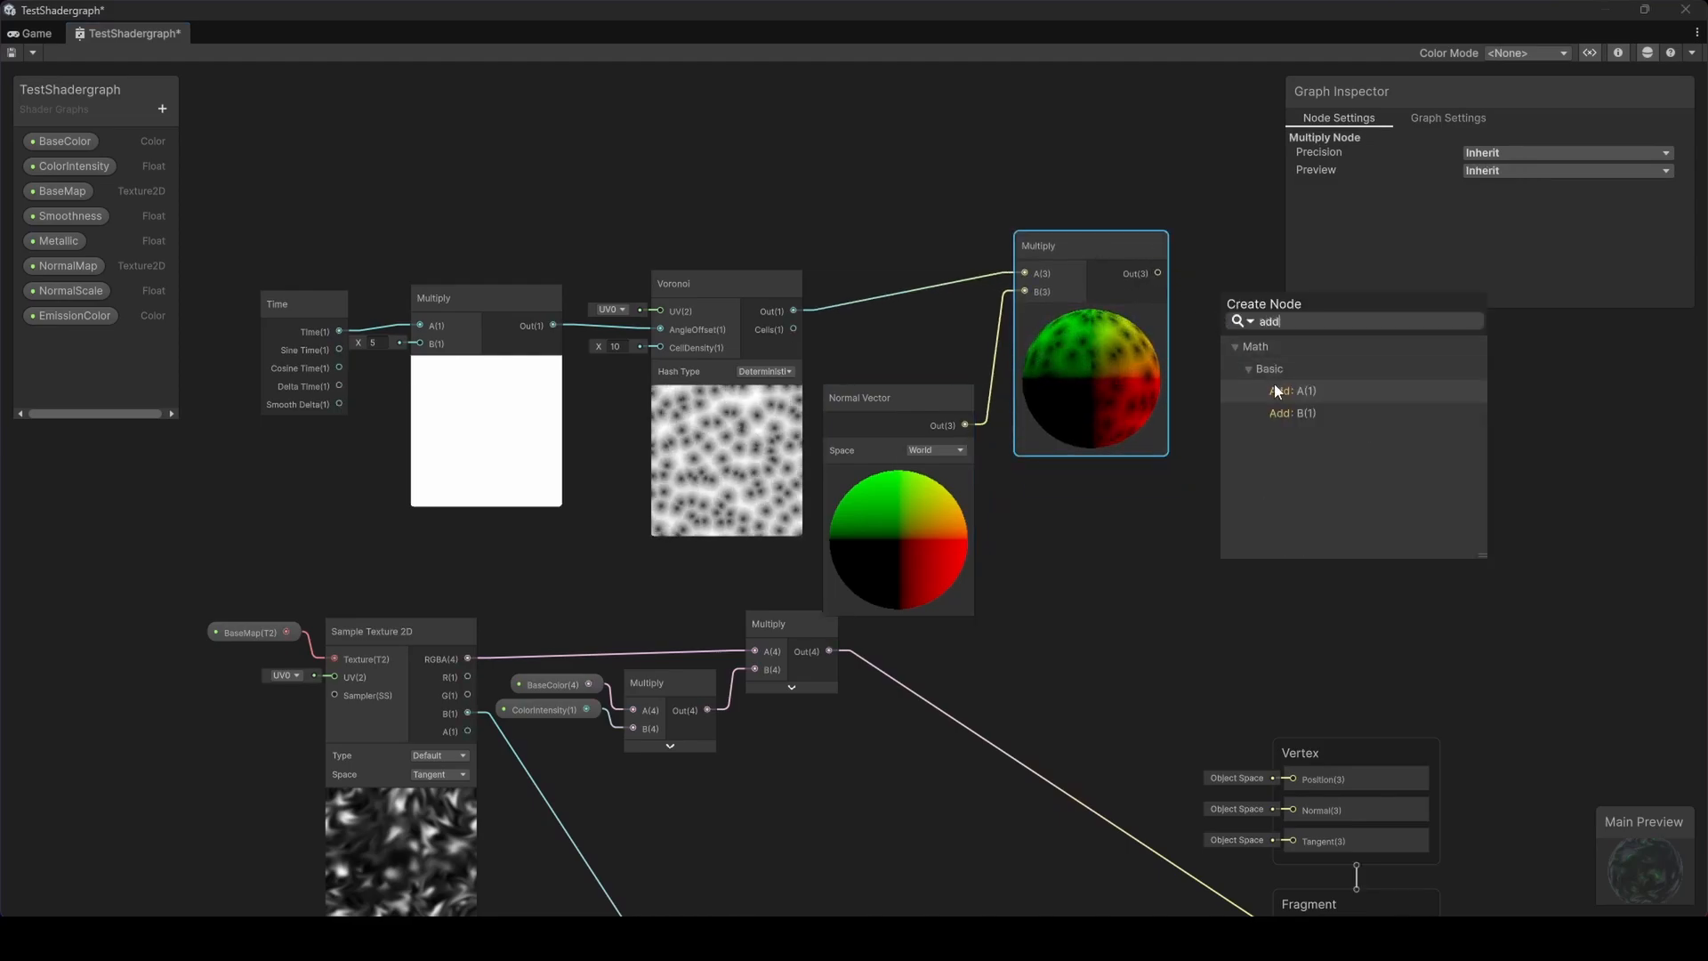
click(1278, 390)
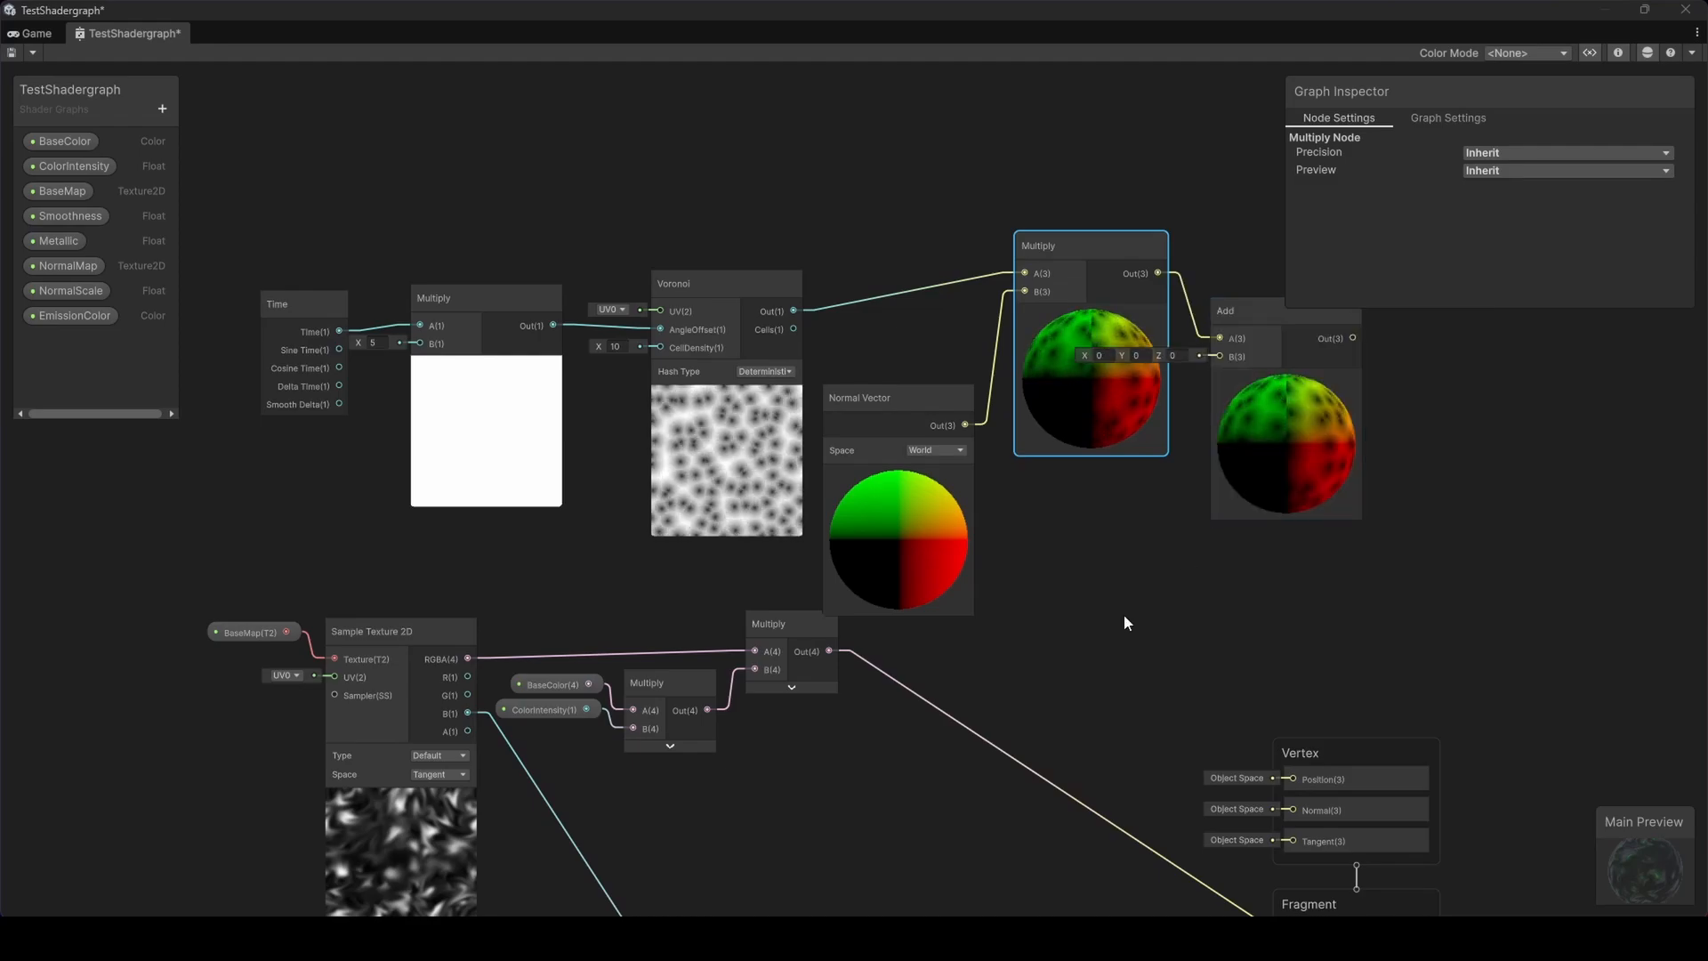
Add a Position node and connect its output to the Add node's B input
click(1114, 589)
key(space)
text(posit)
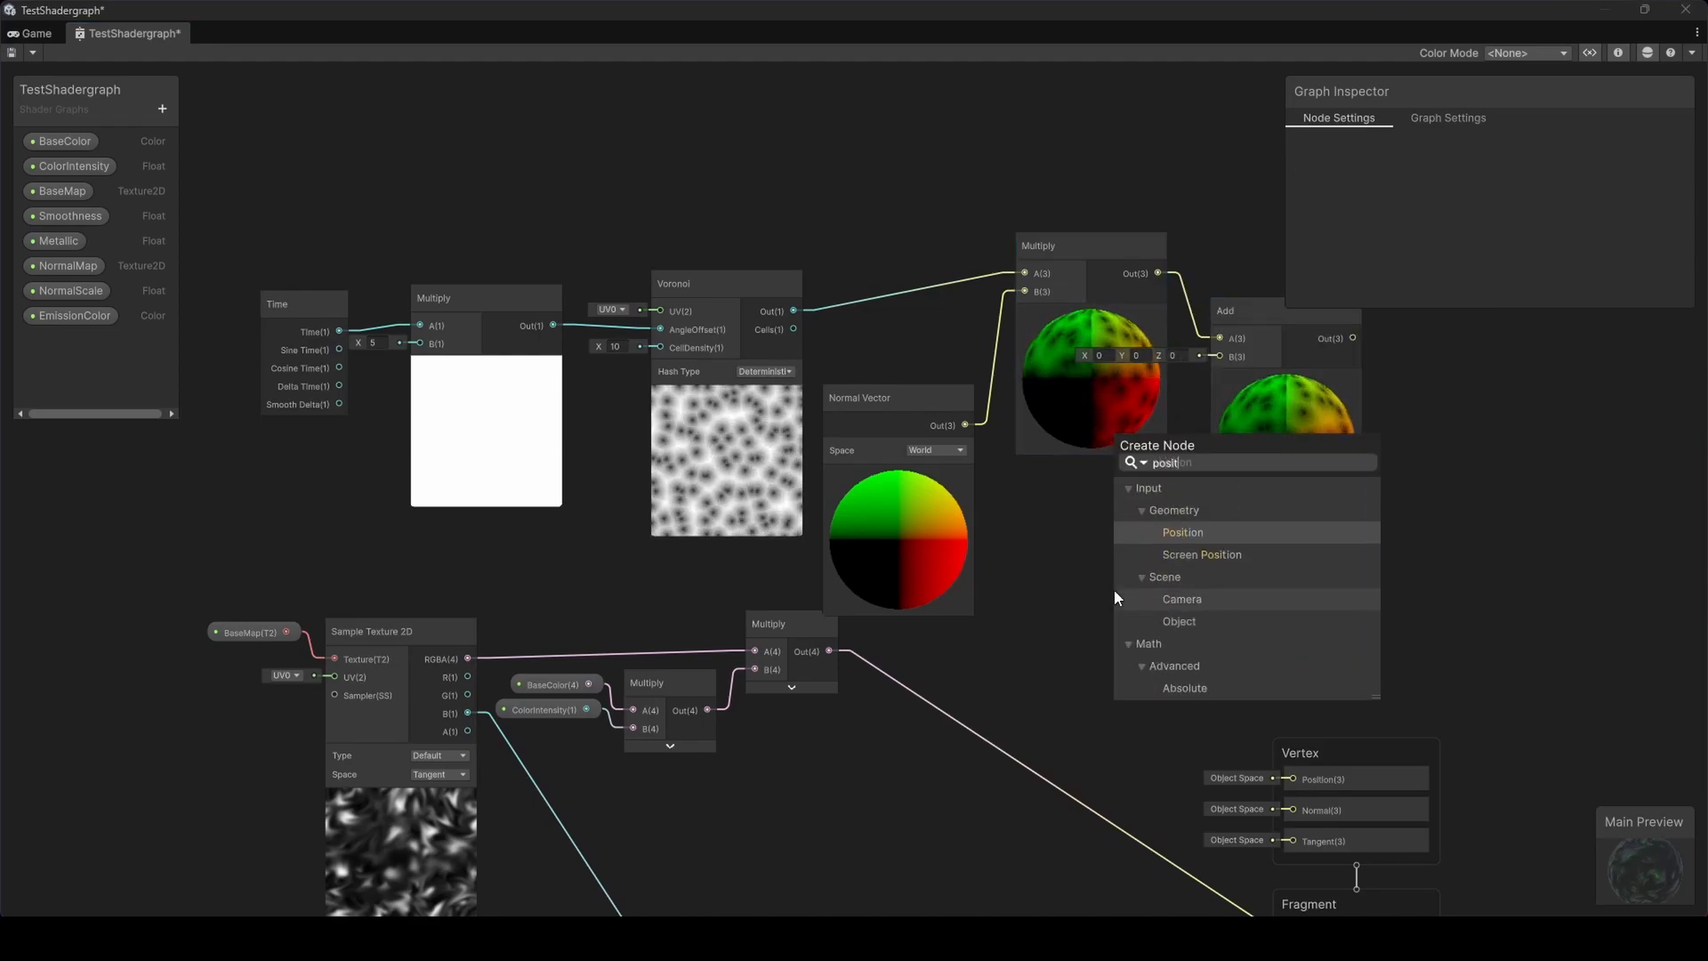
key(Return)
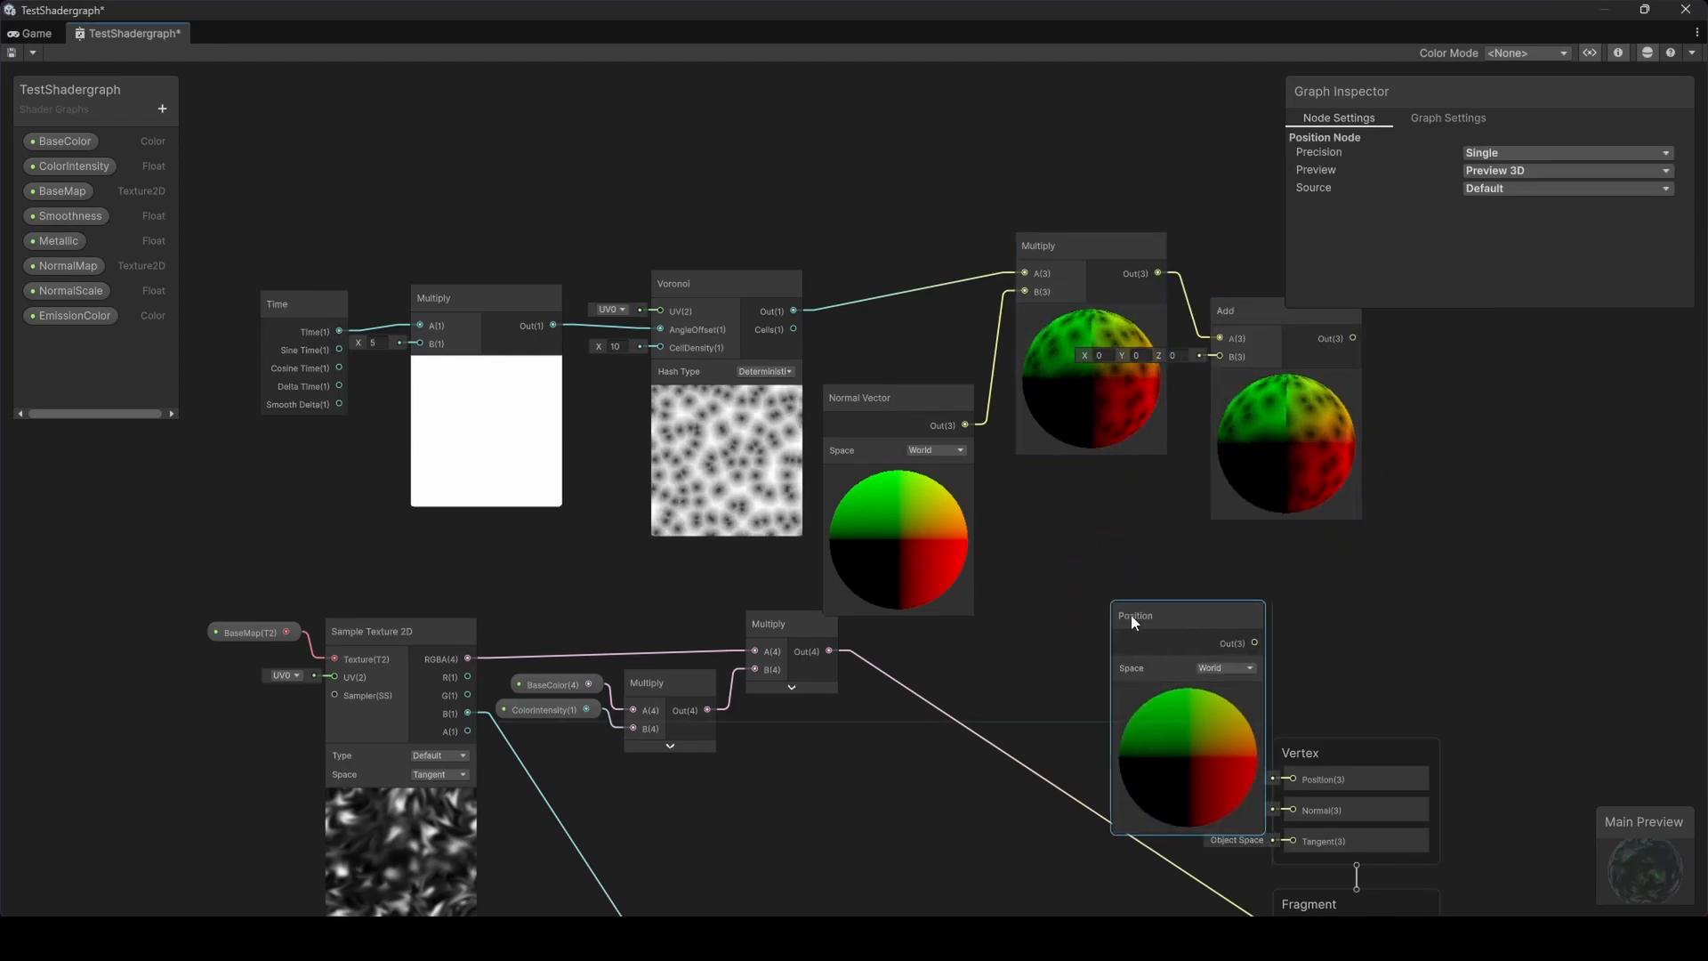
drag(1130, 616, 1041, 491)
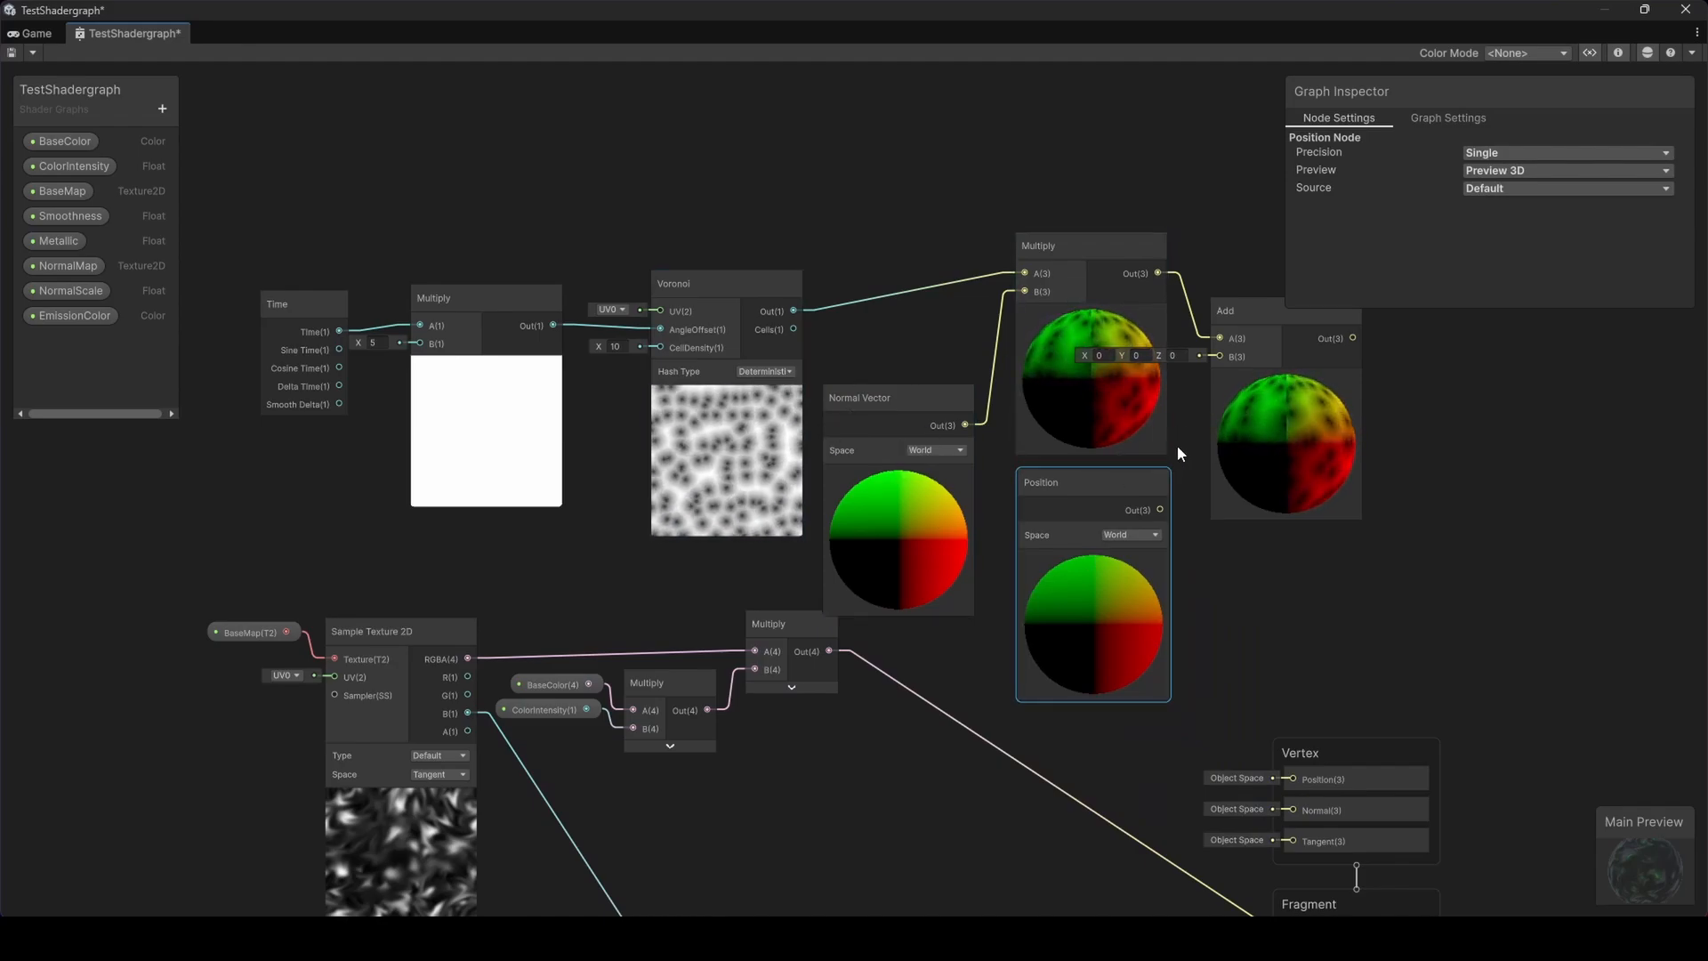
middle_drag(1169, 443, 1068, 456)
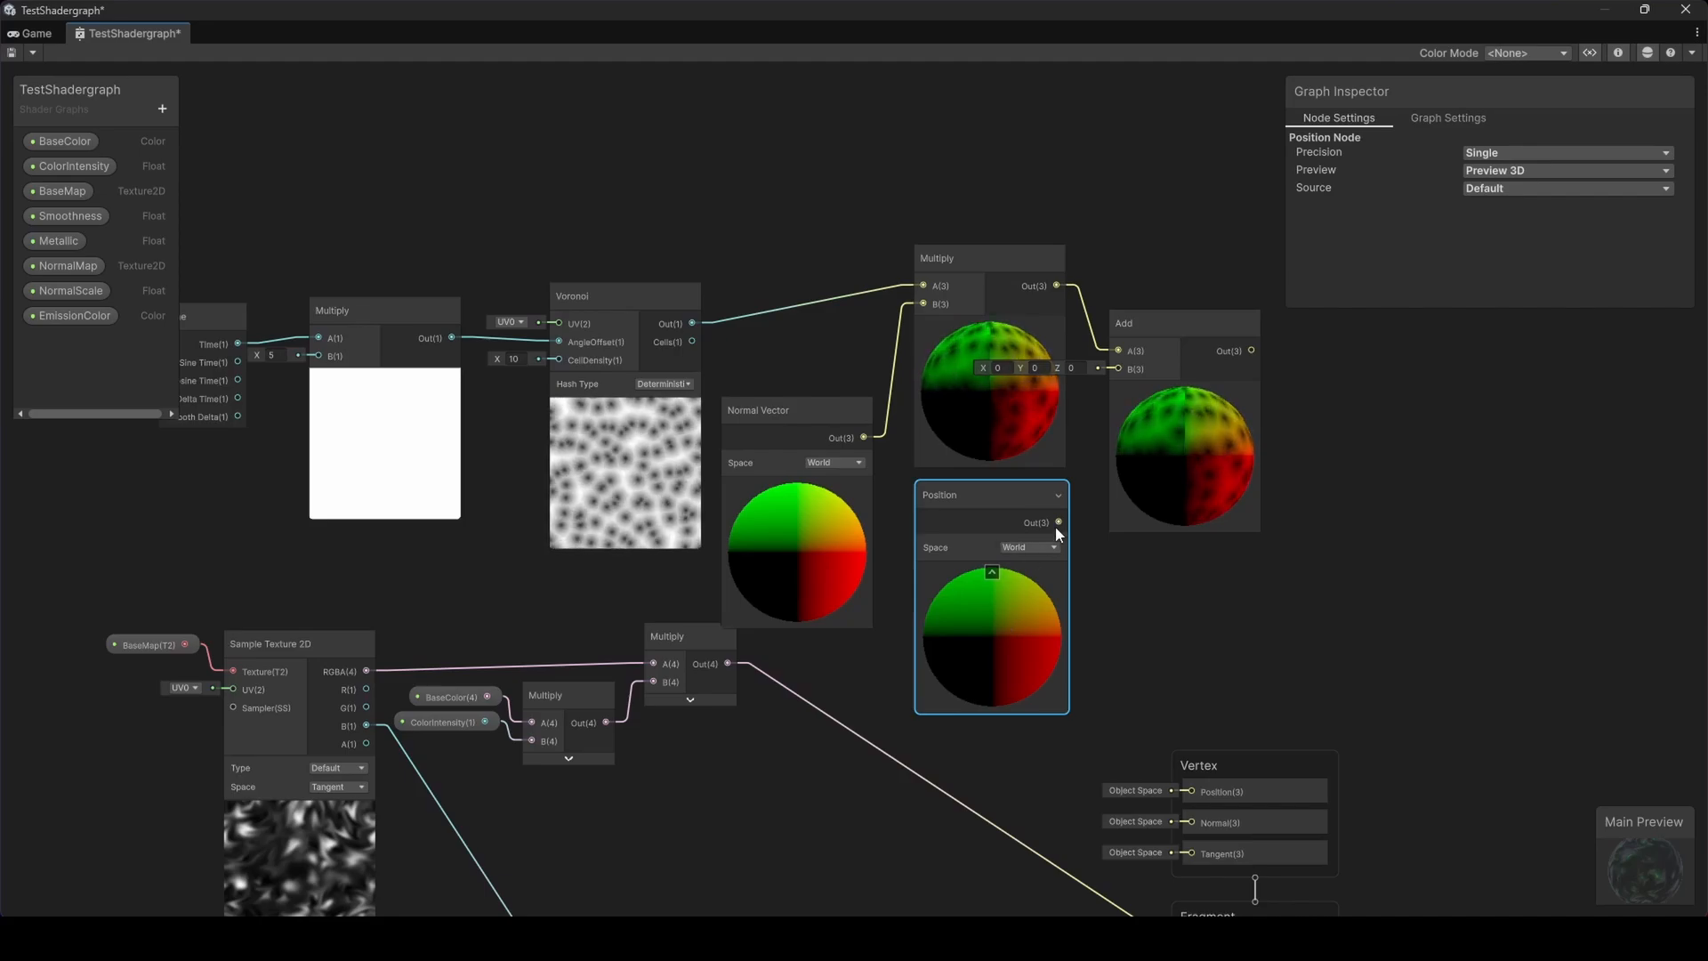
drag(1058, 522, 1120, 368)
Connect the Add output to the Vertex stage's Position input
middle_drag(1202, 457, 998, 368)
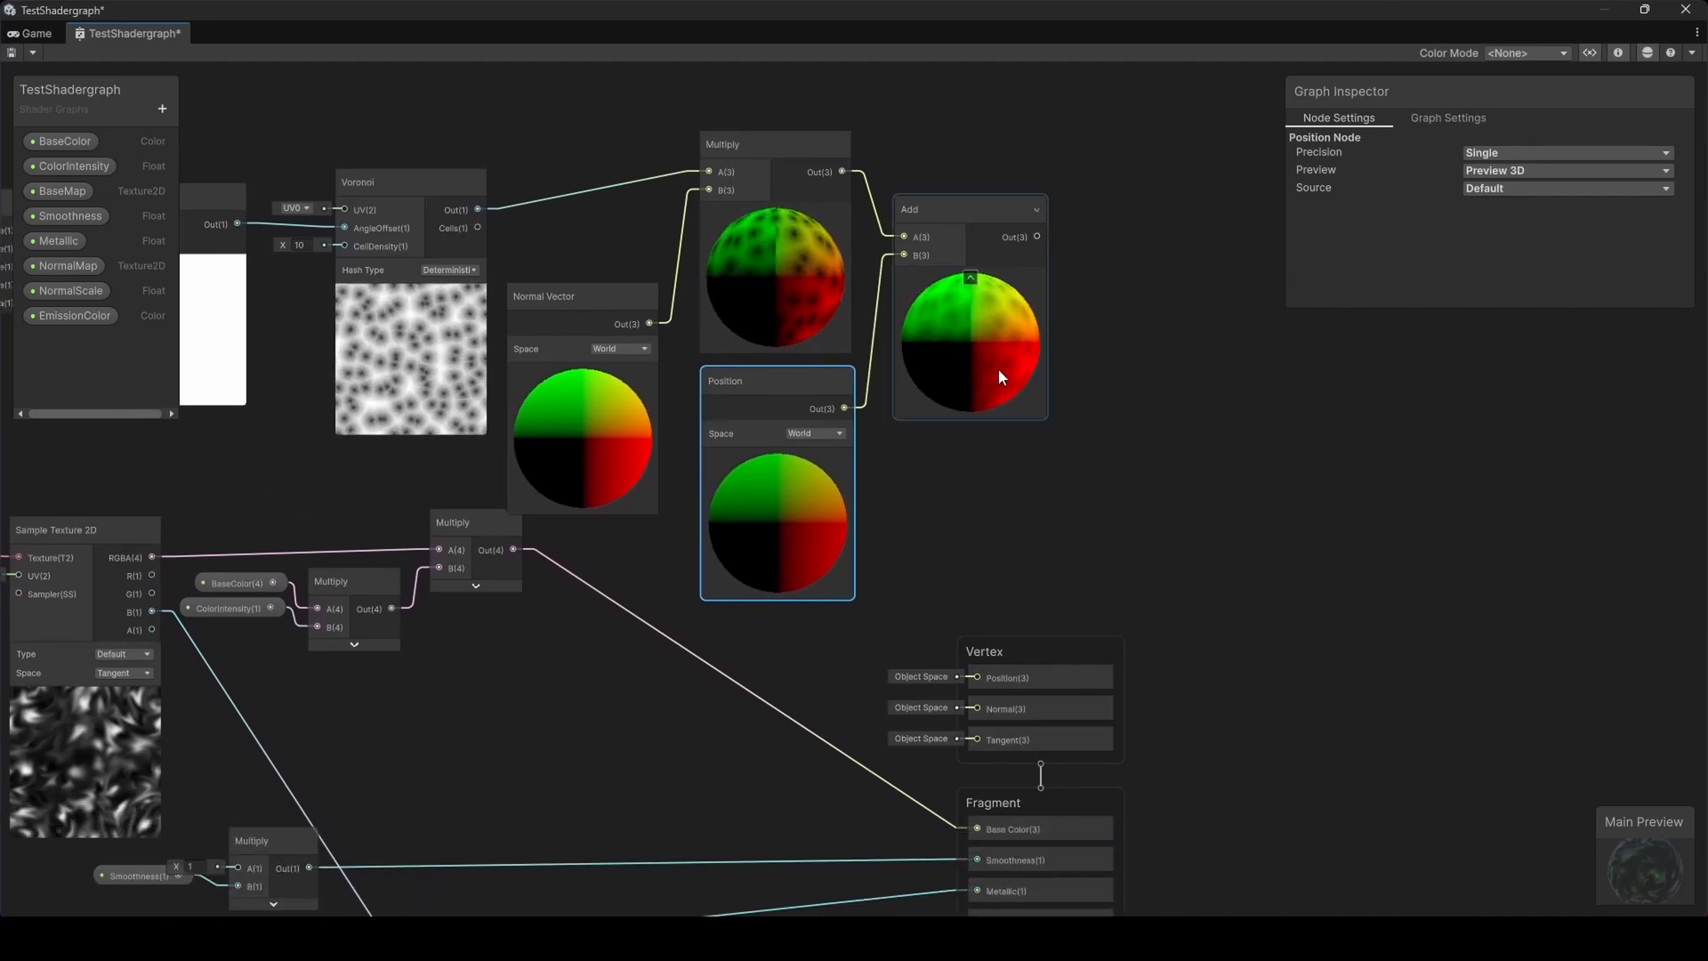
drag(1038, 237, 962, 675)
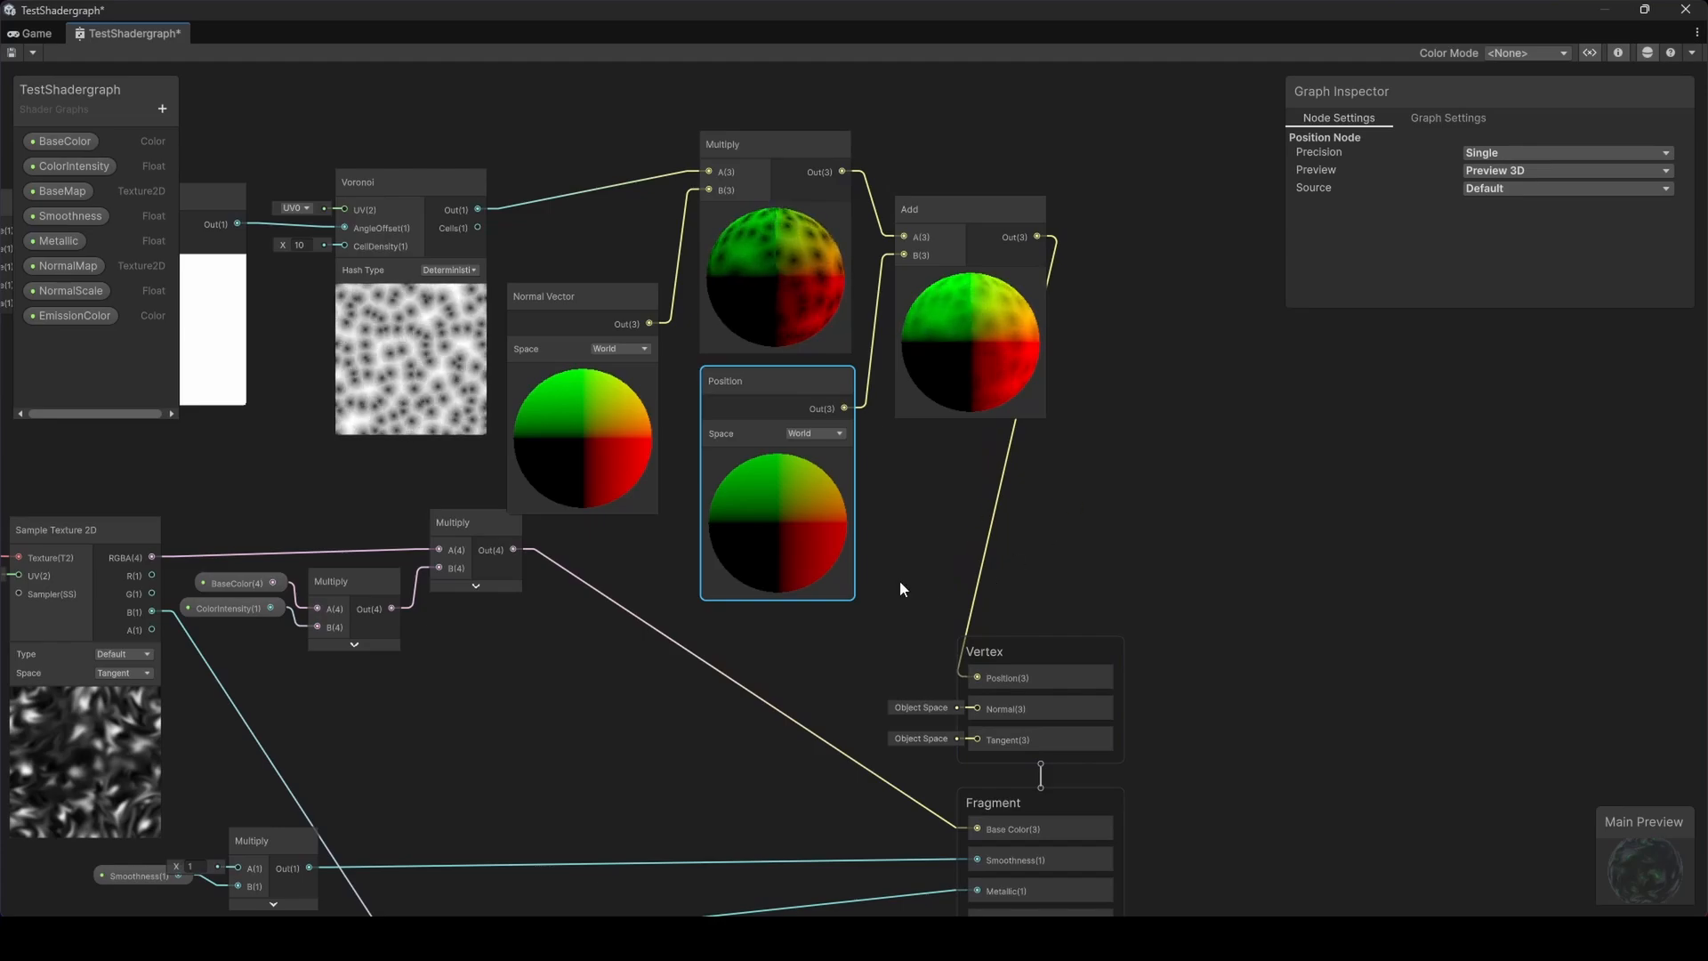
Save the shader graph and preview the displaced object in the Game view
scroll(922, 548, down, 3)
middle_drag(922, 548, 1027, 578)
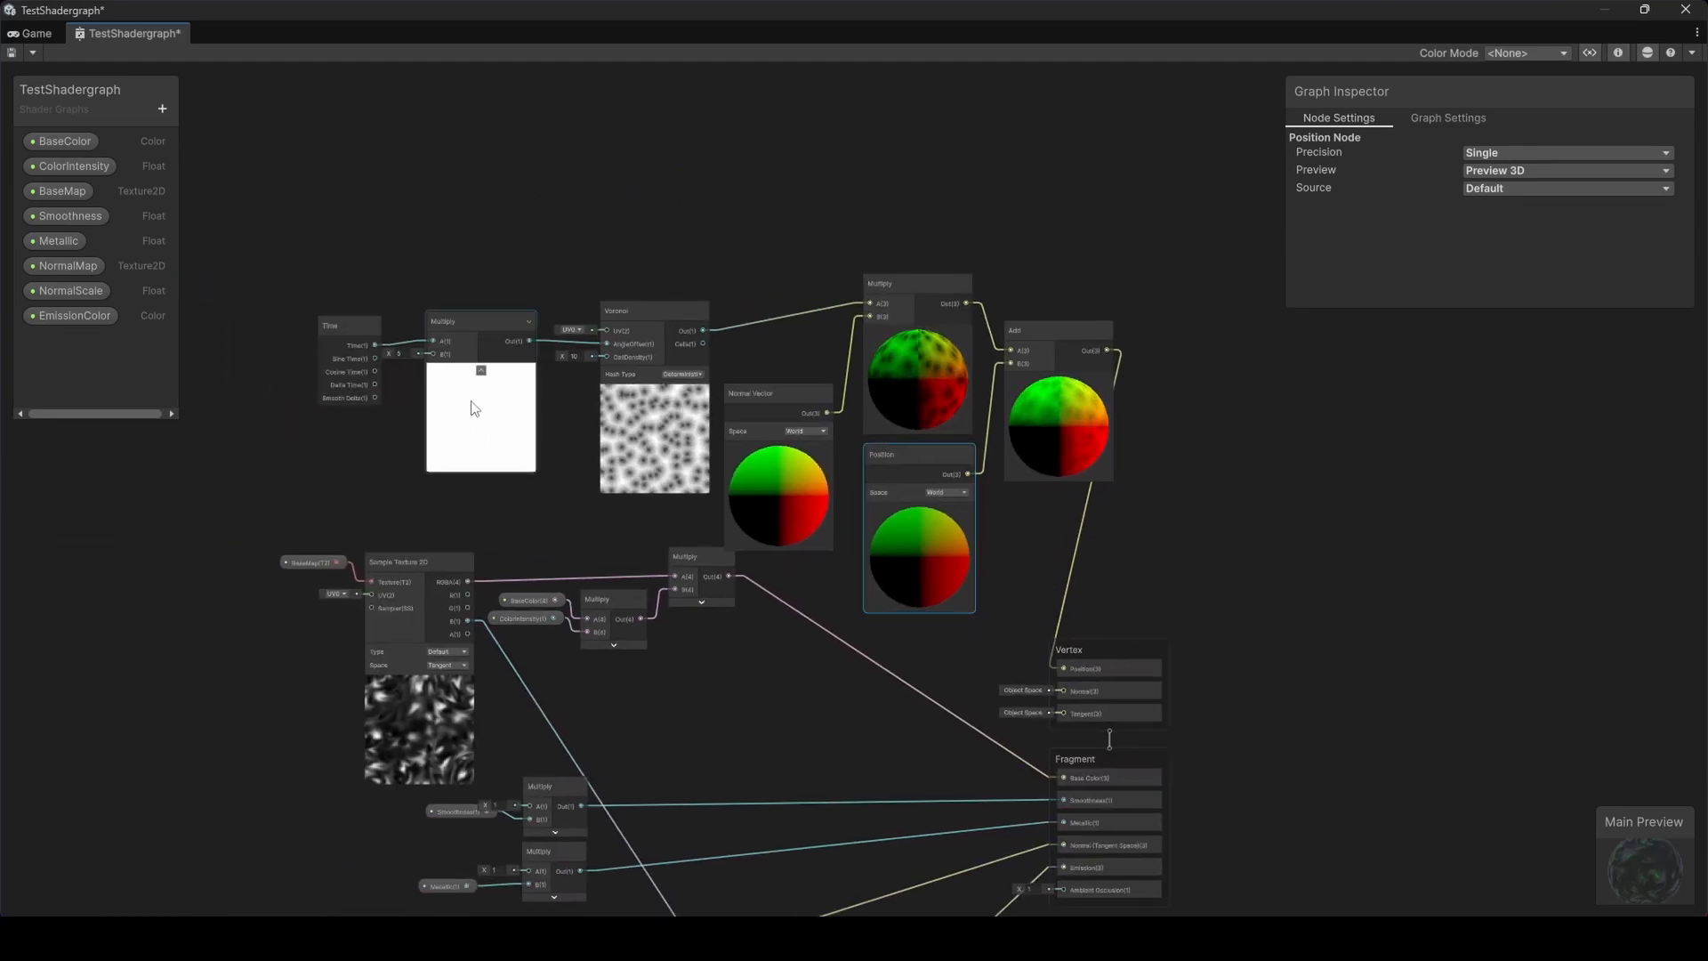
scroll(664, 386, up, 2)
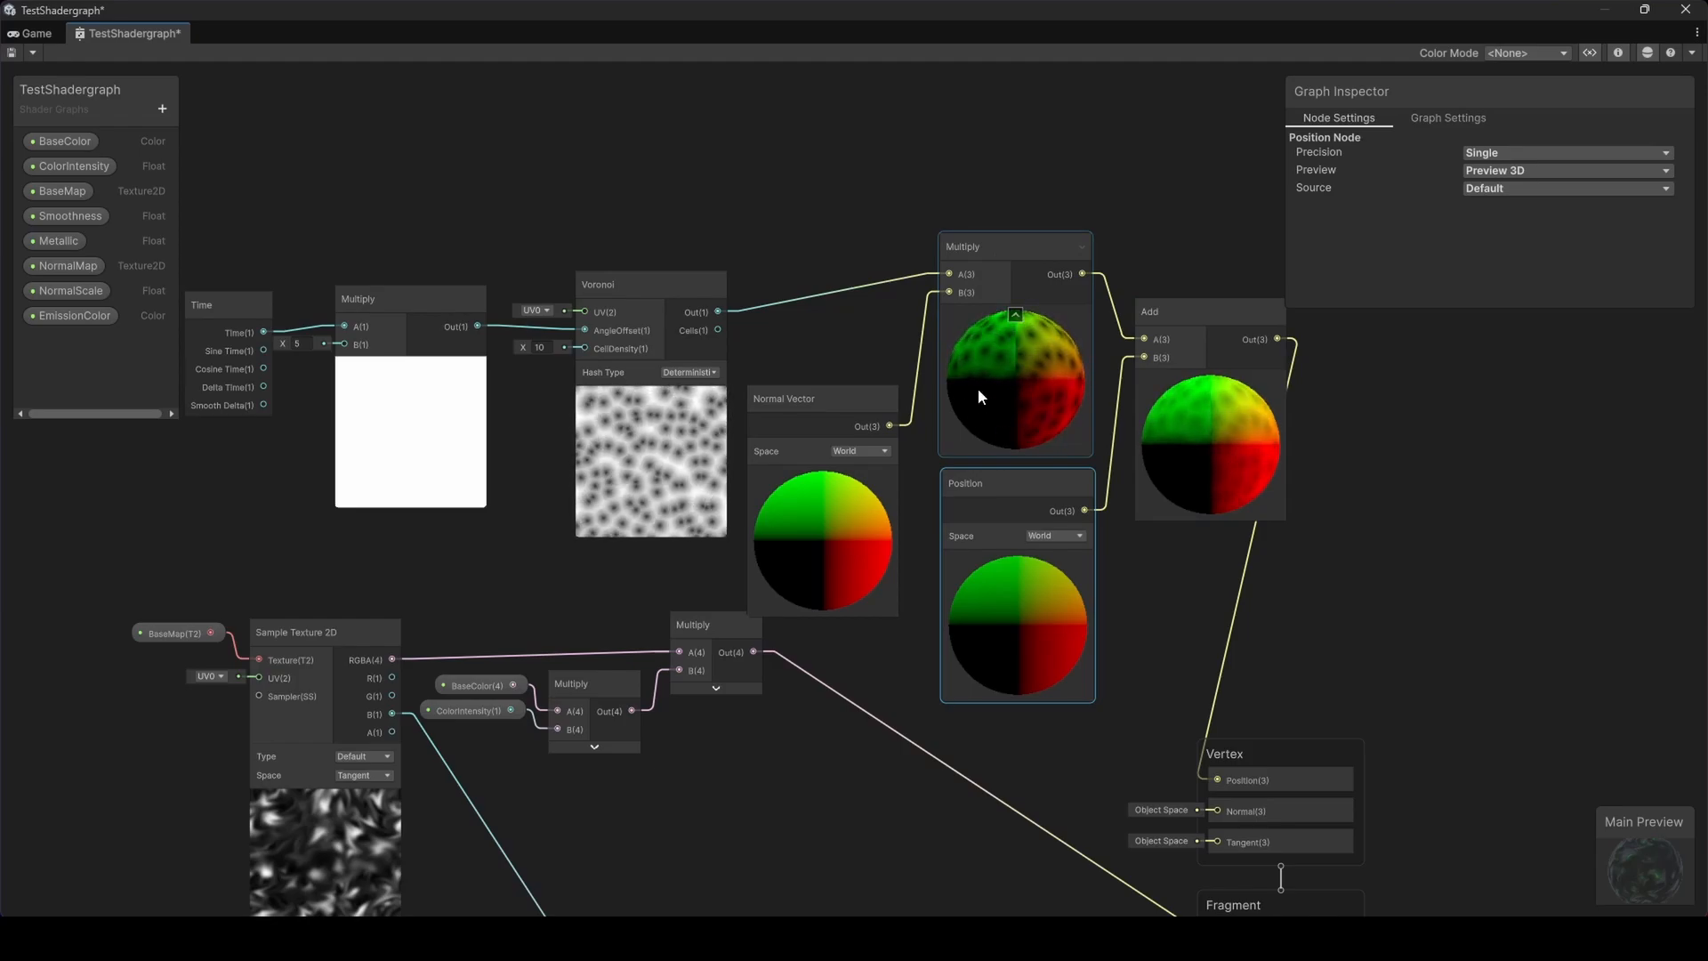
middle_drag(1123, 446, 929, 315)
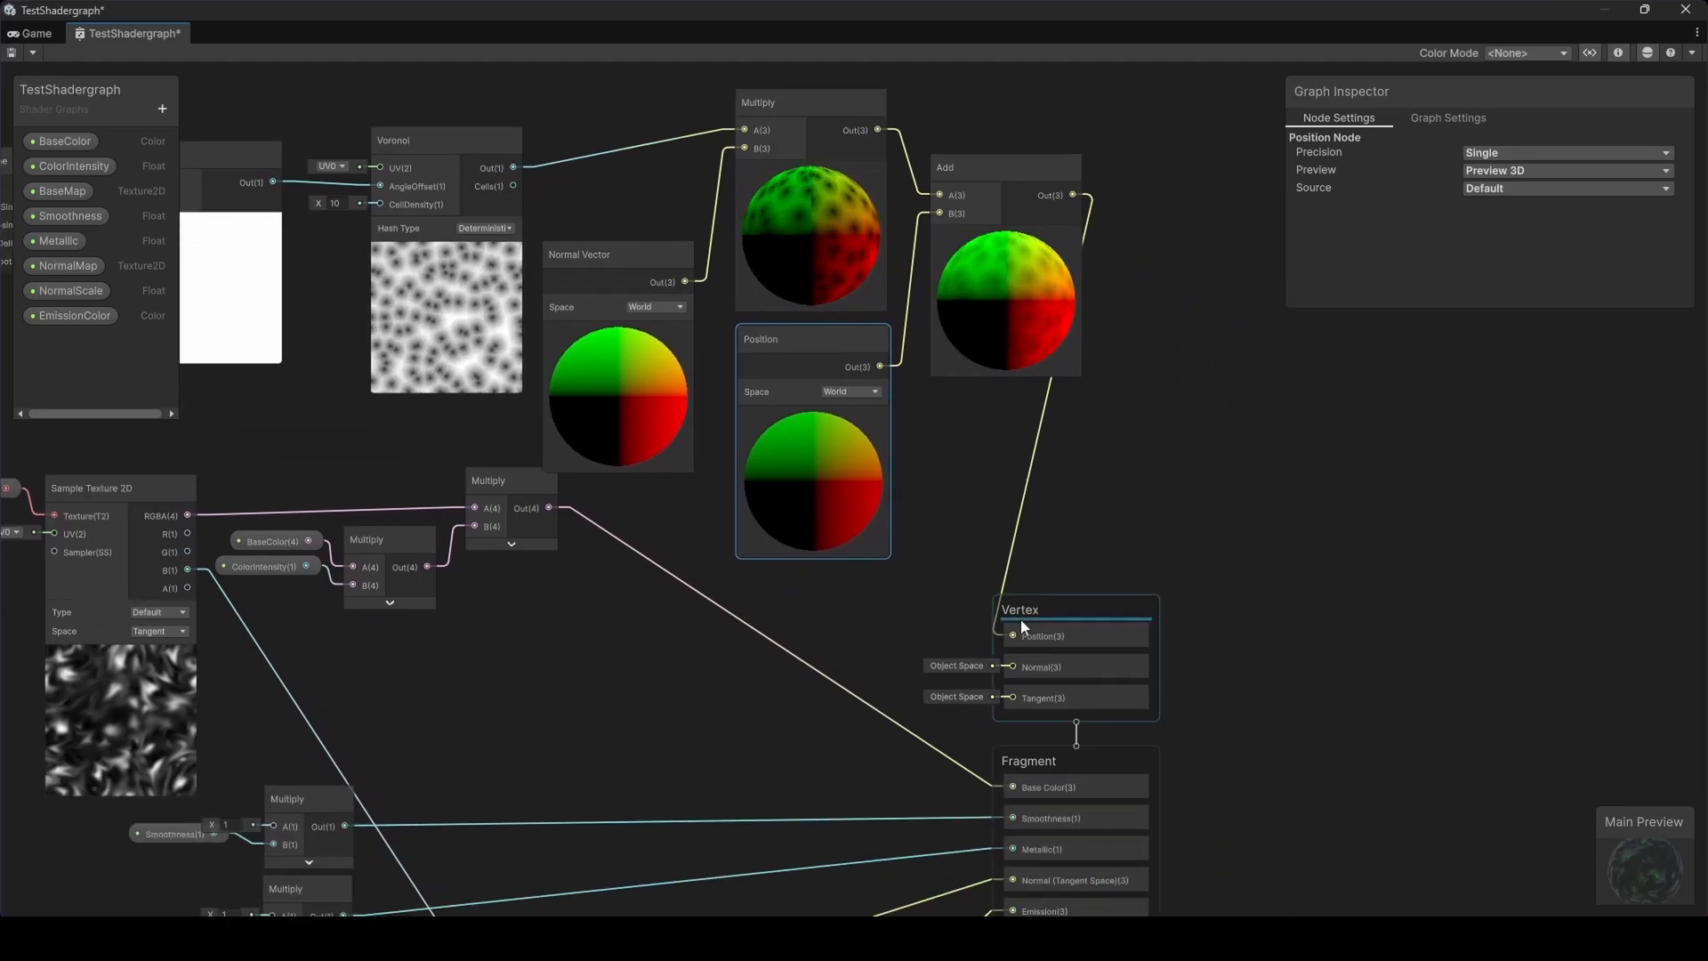
click(12, 52)
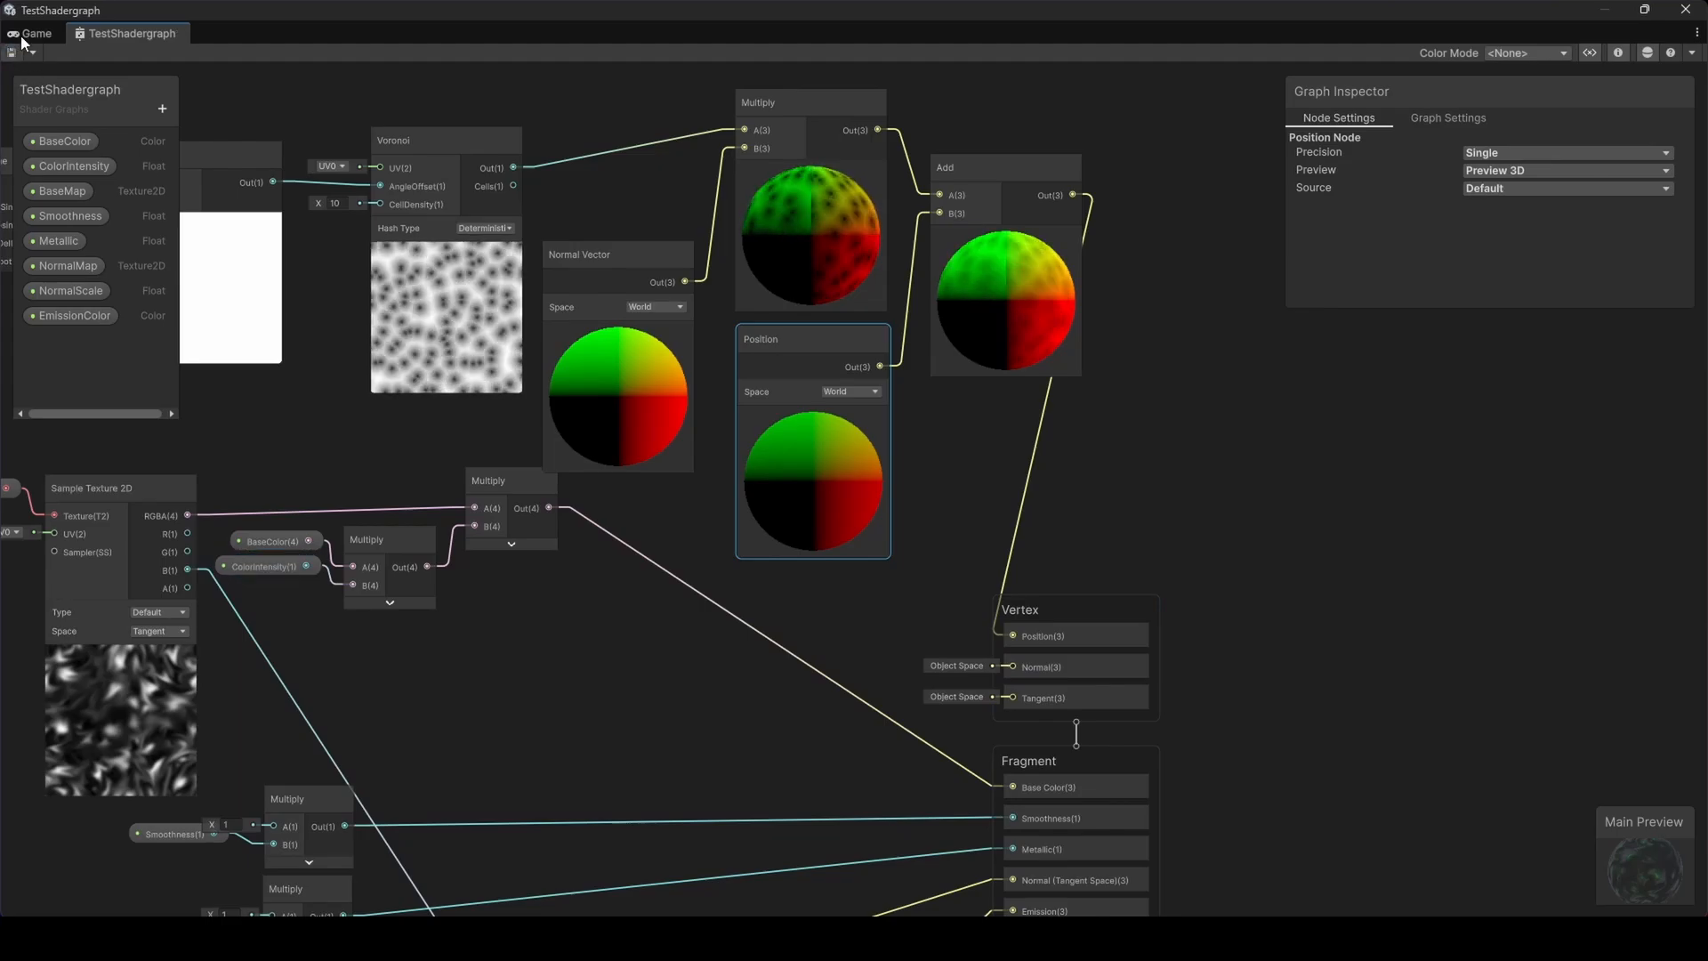
click(27, 35)
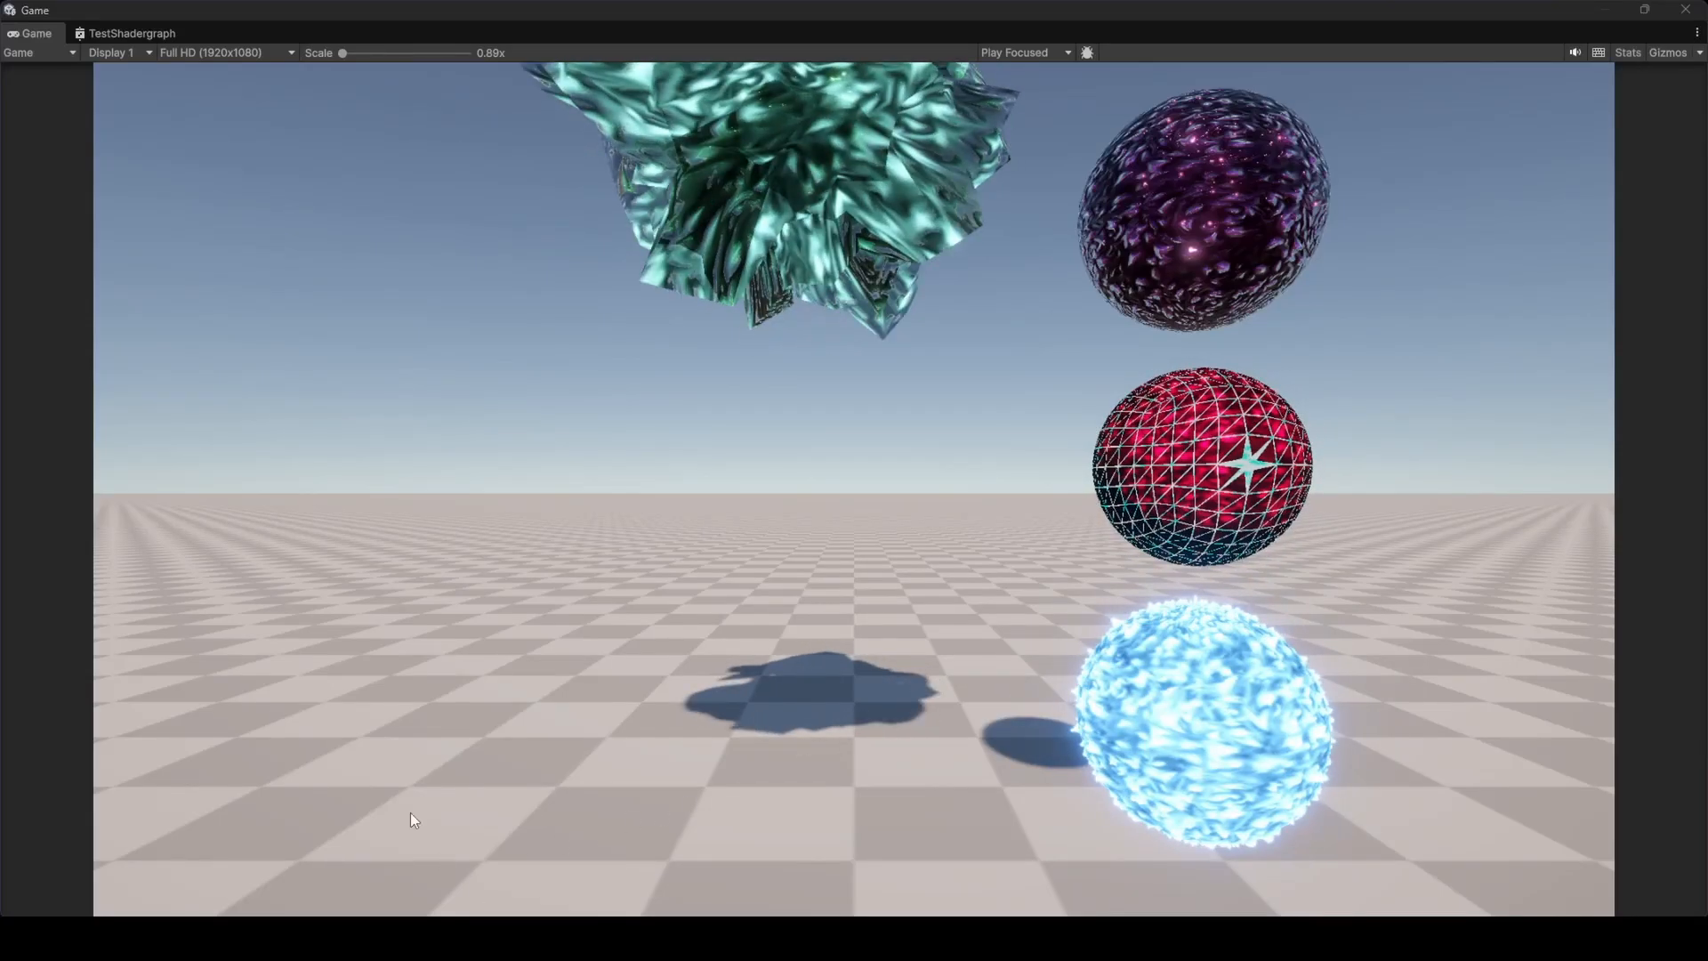
click(105, 30)
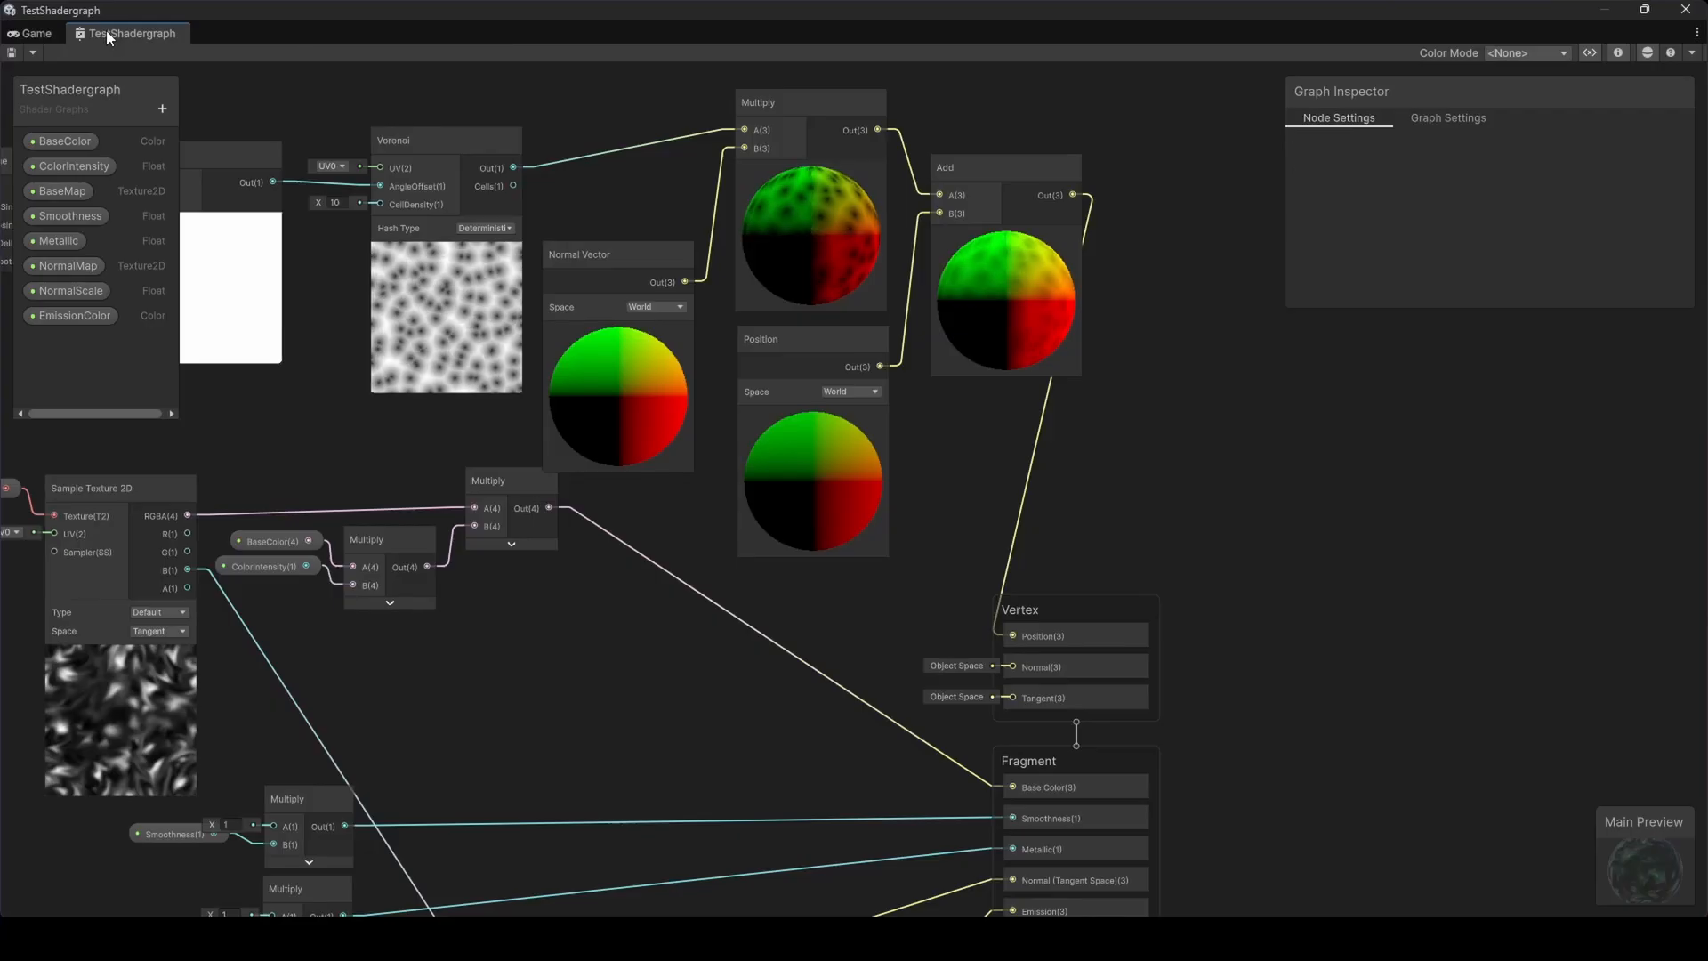
Switch the space of both the Normal Vector and Position nodes to Object
middle_drag(735, 360, 762, 423)
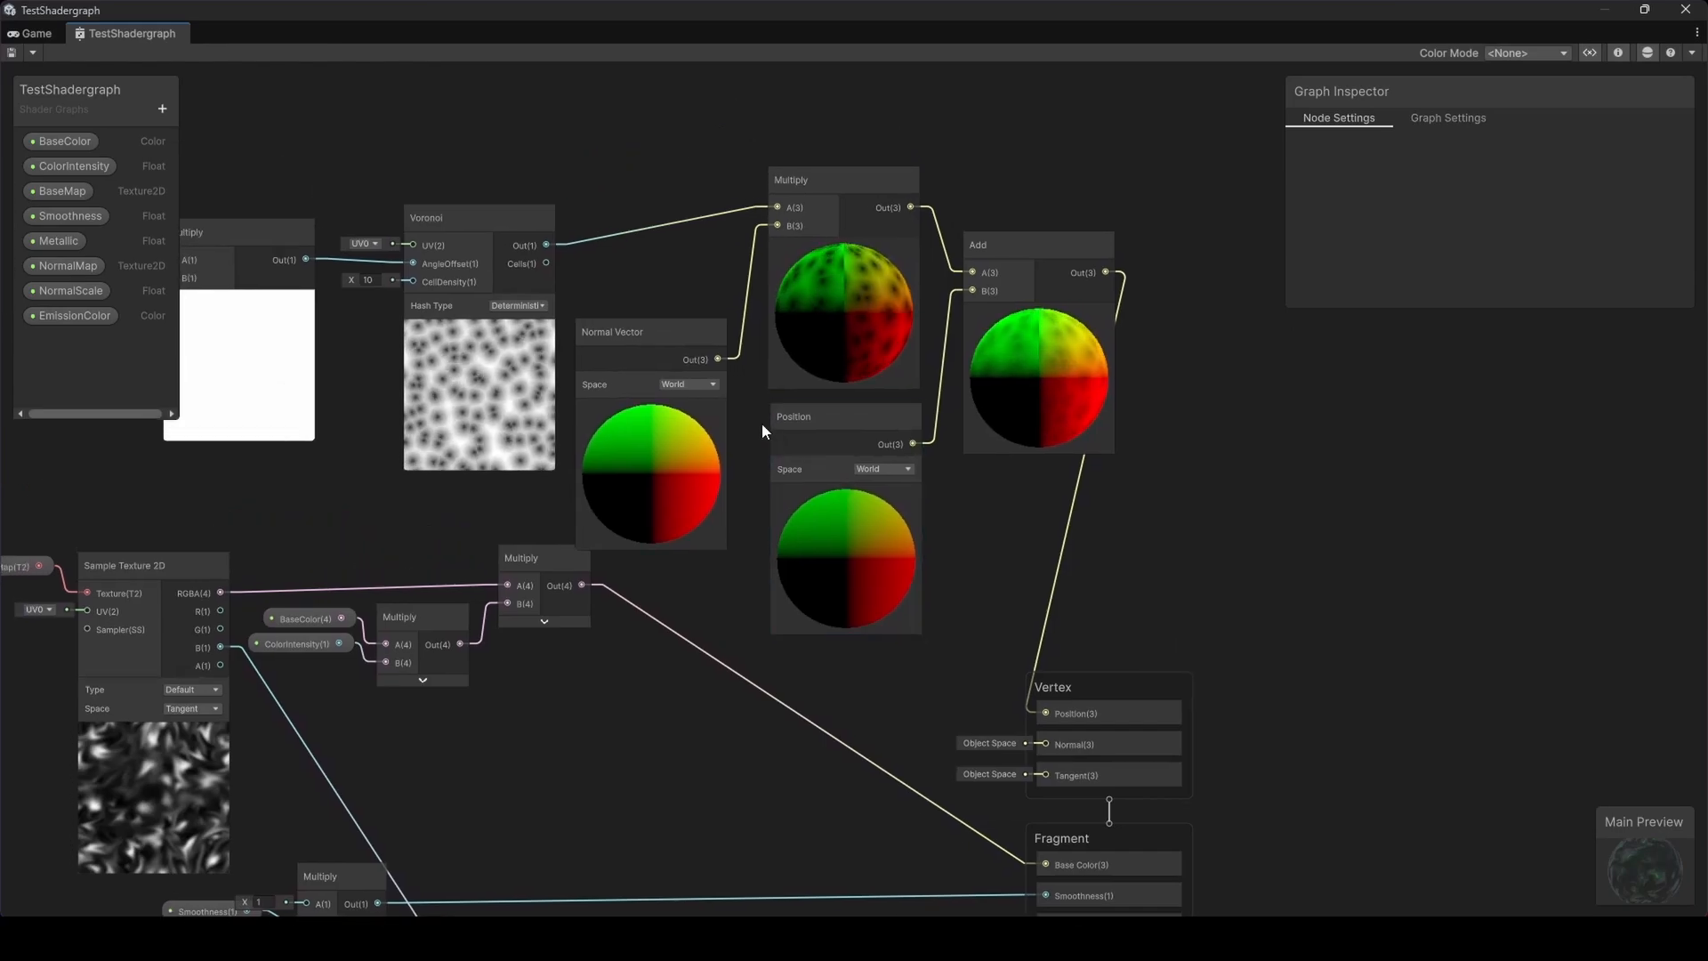
click(706, 383)
click(705, 397)
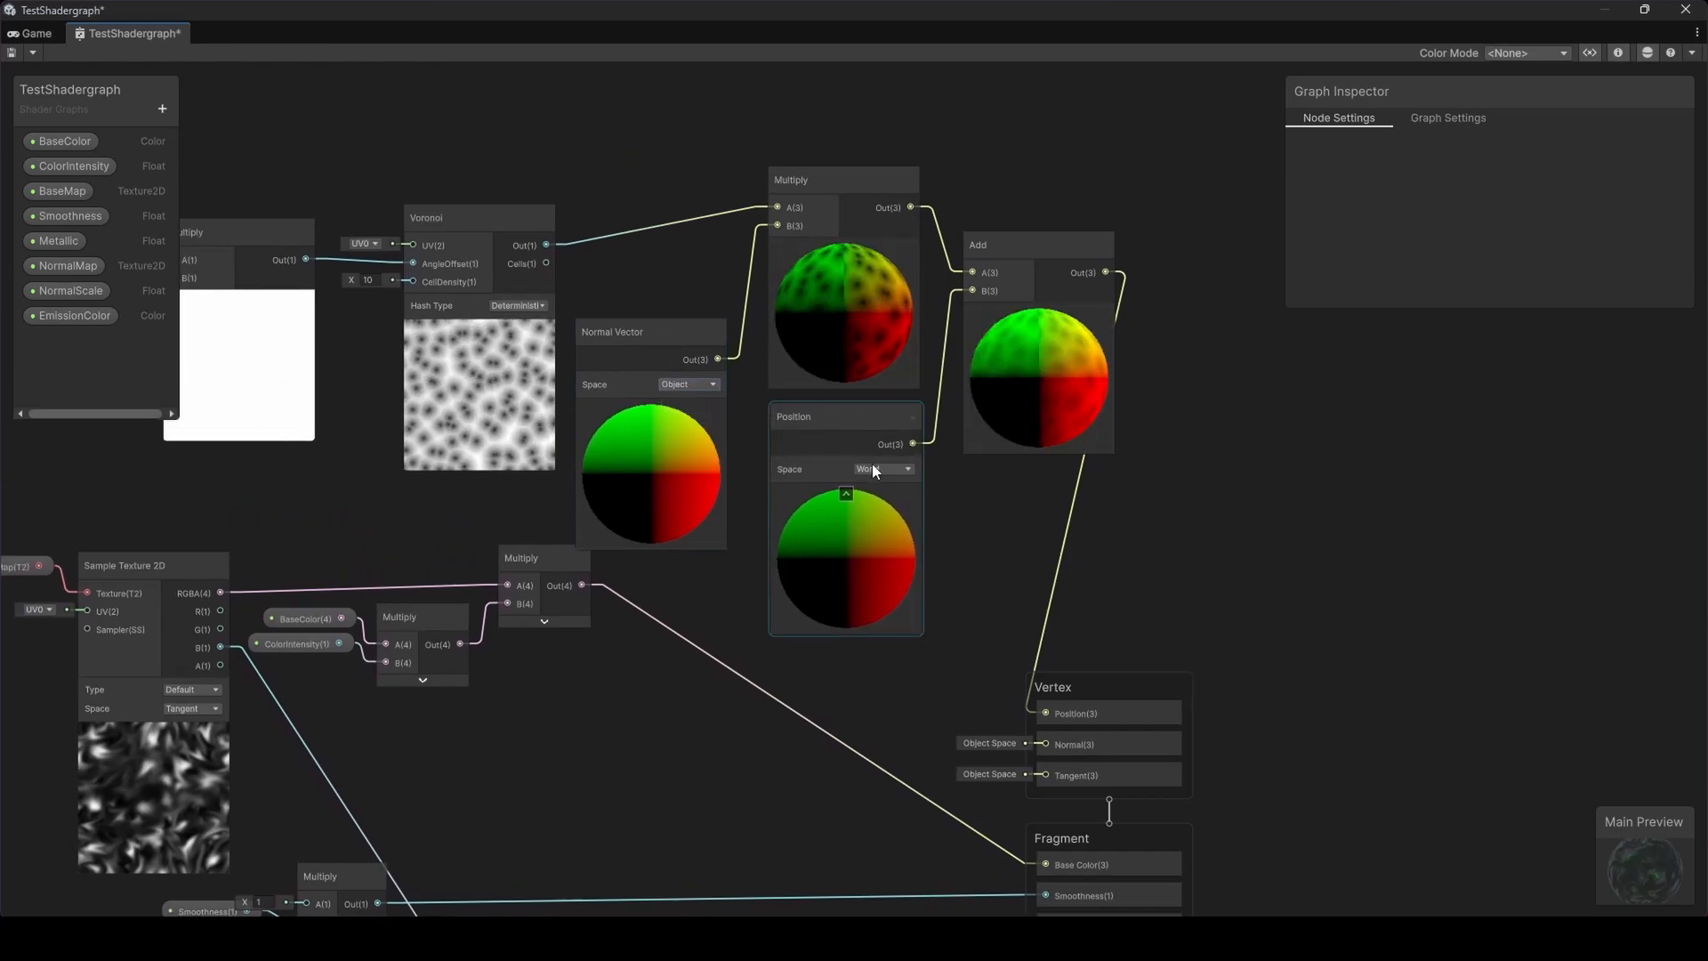
click(874, 470)
click(884, 486)
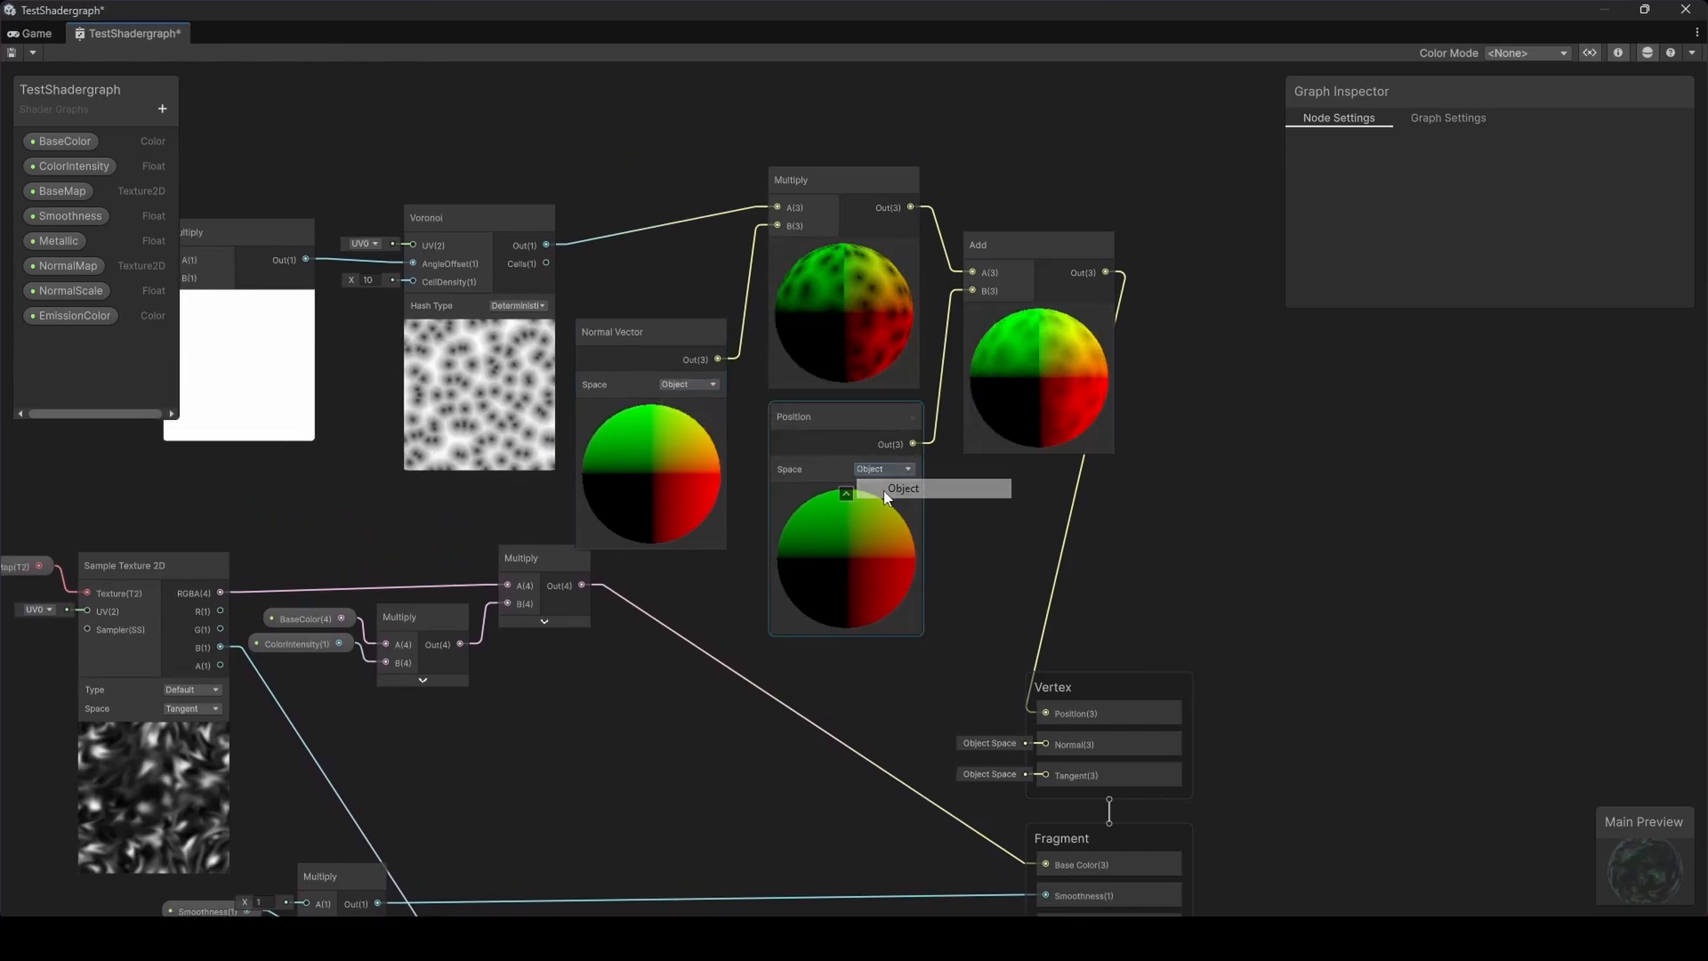
Add a new Float property named DisplacementScale to the shader graph's blackboard
click(54, 30)
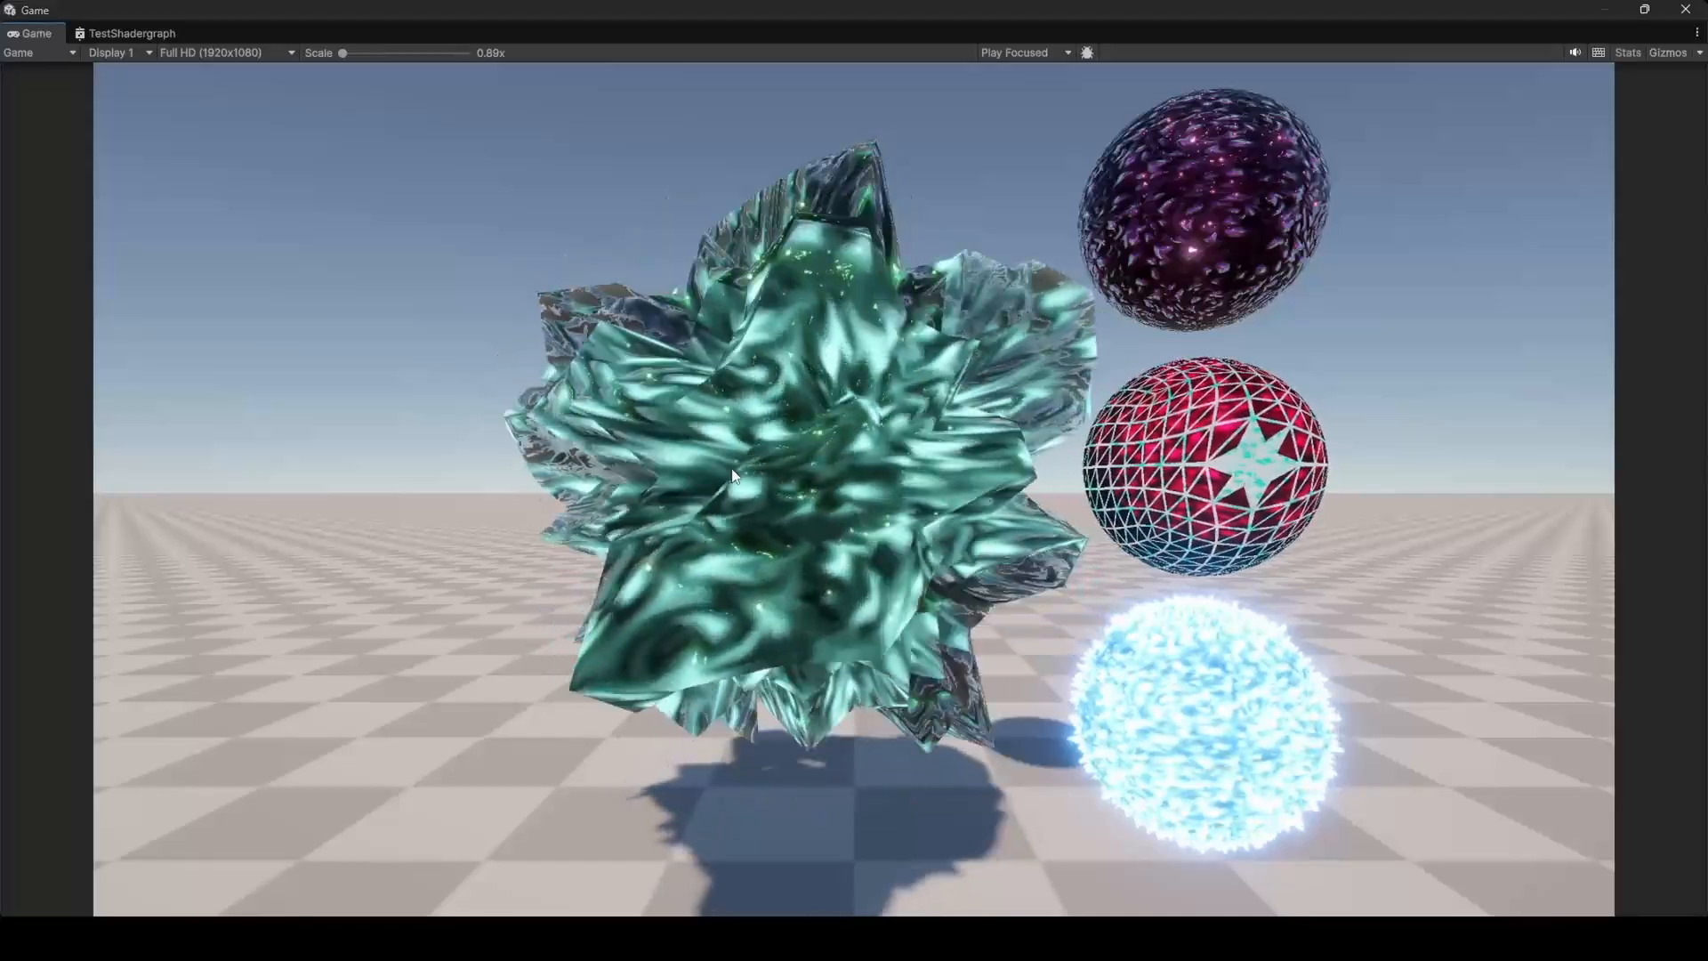
click(141, 34)
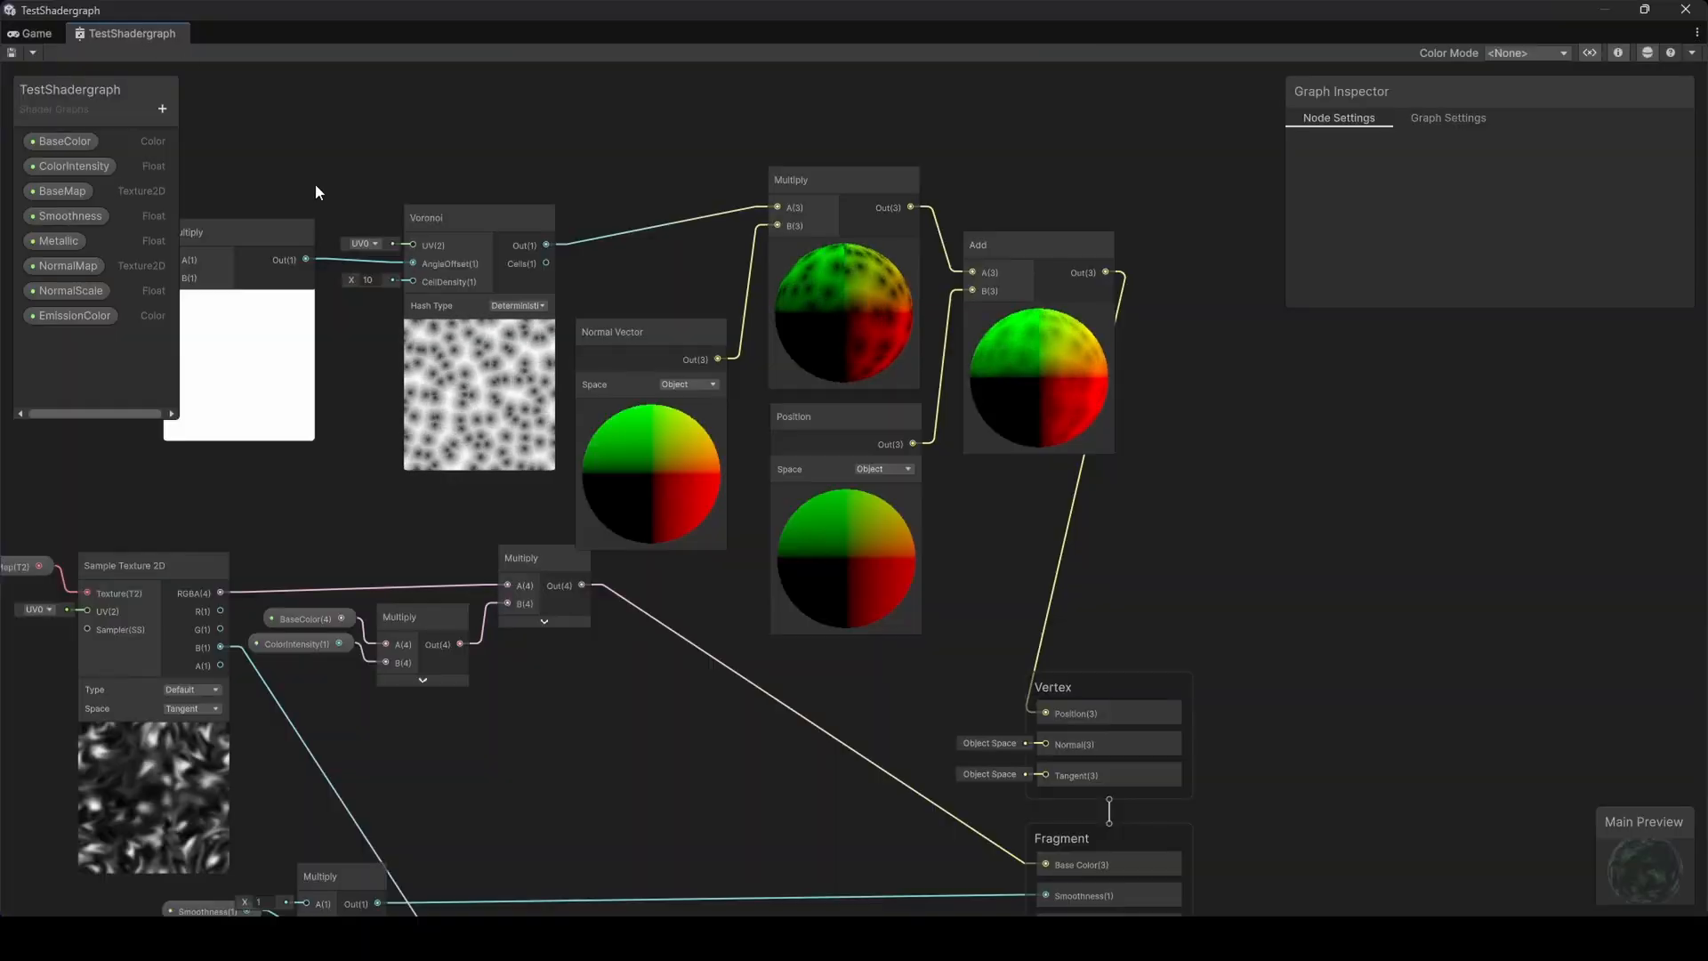
click(163, 108)
click(182, 148)
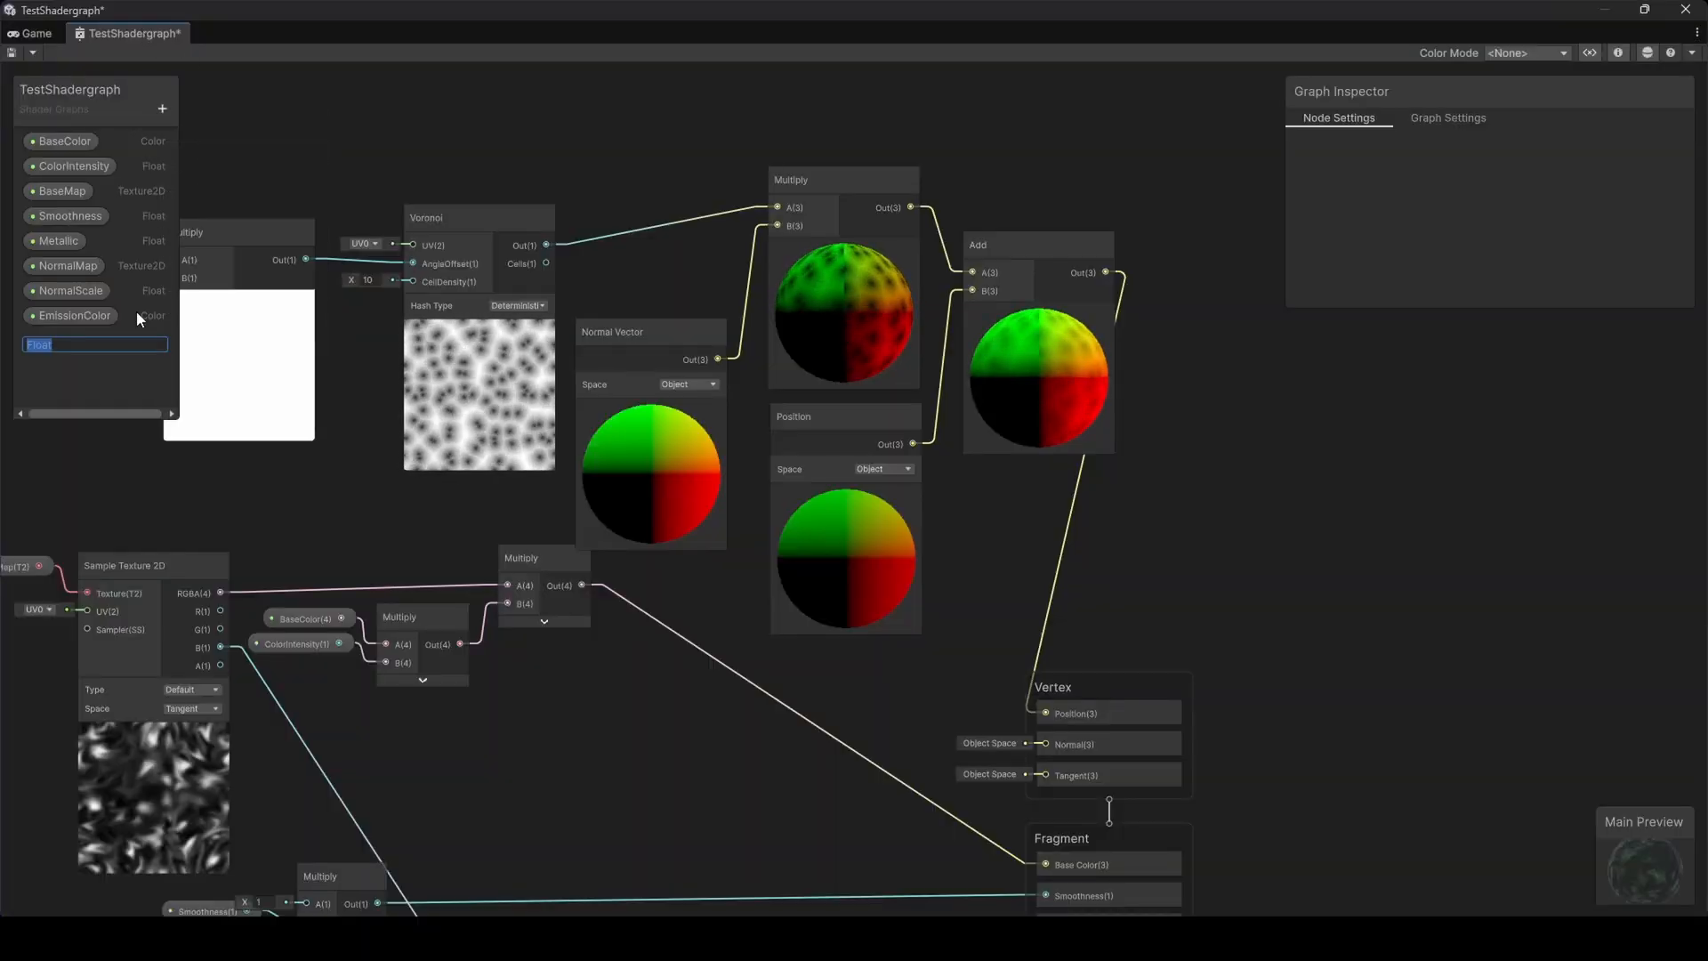
text(Displac)
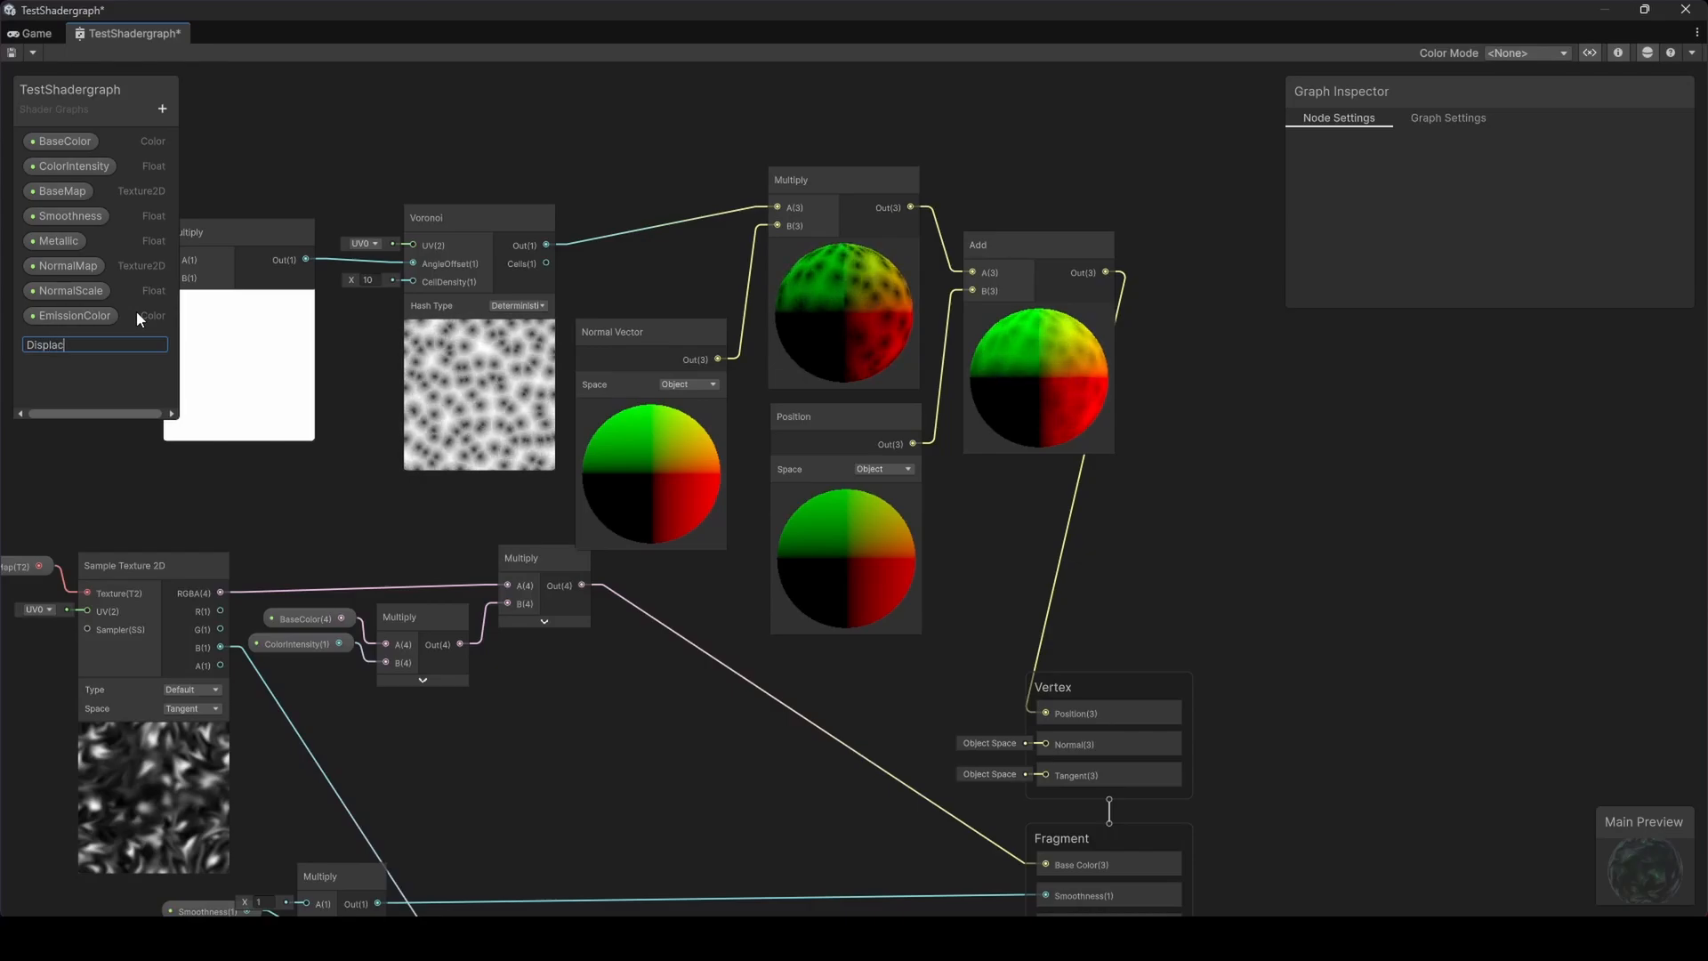
text(ementScale)
key(Return)
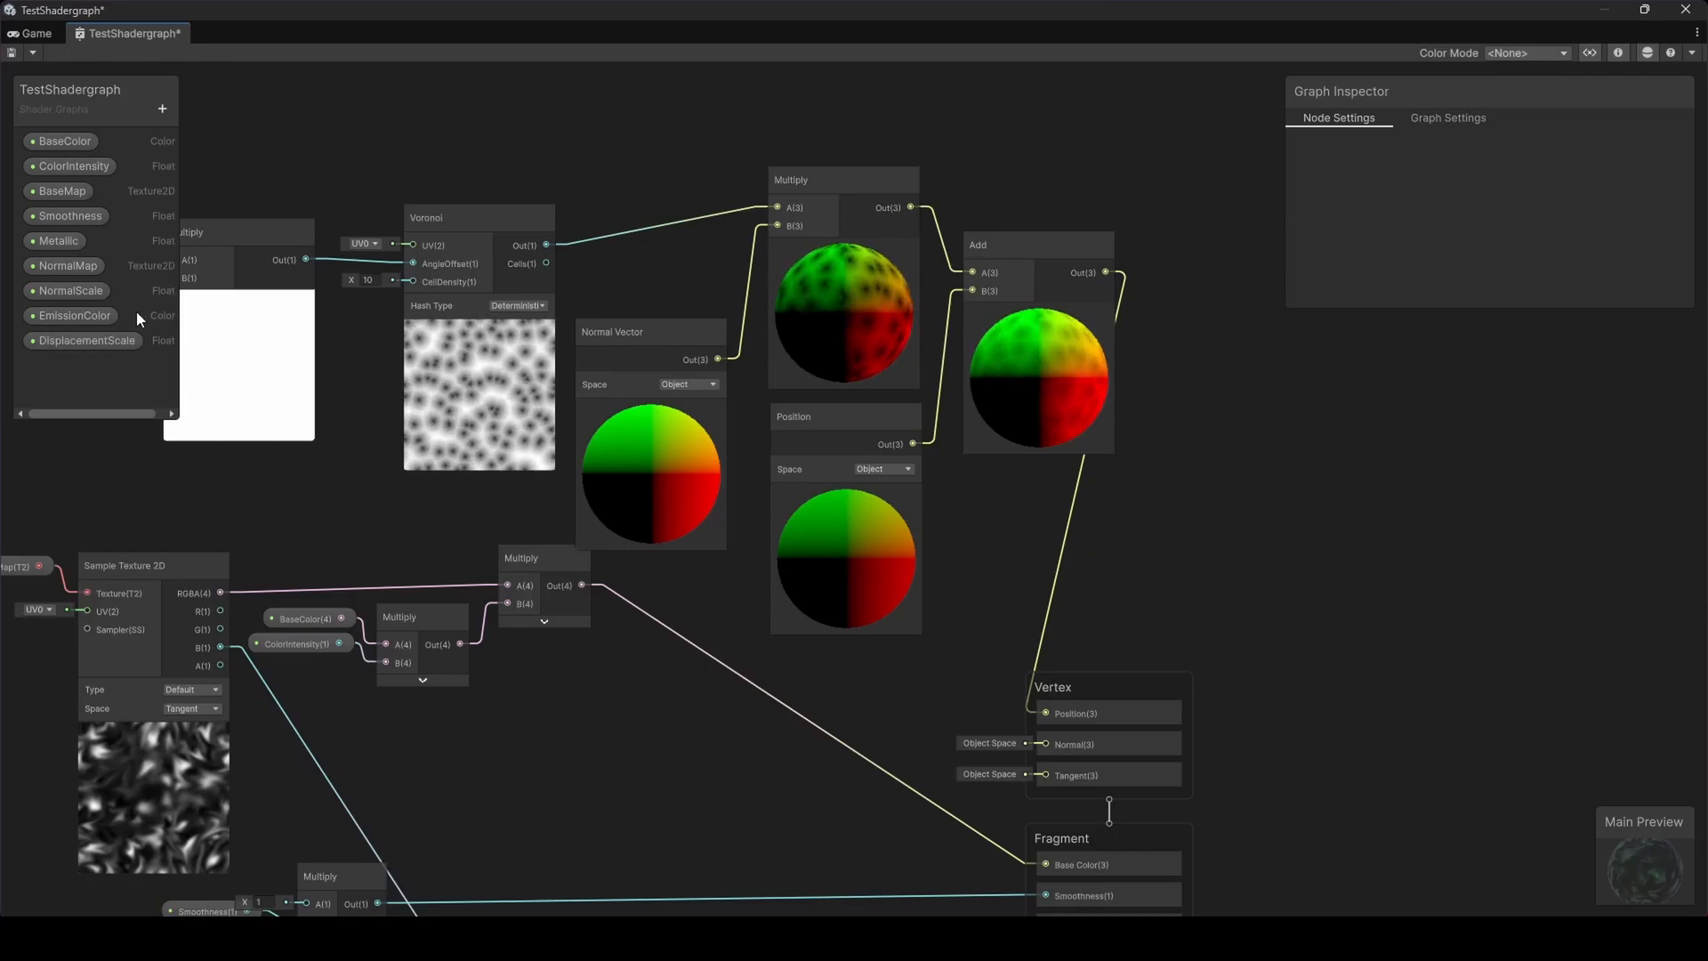
Place the DisplacementScale property in the graph and move the Add node and master stack to make room
drag(103, 336, 793, 102)
middle_drag(903, 138, 701, 283)
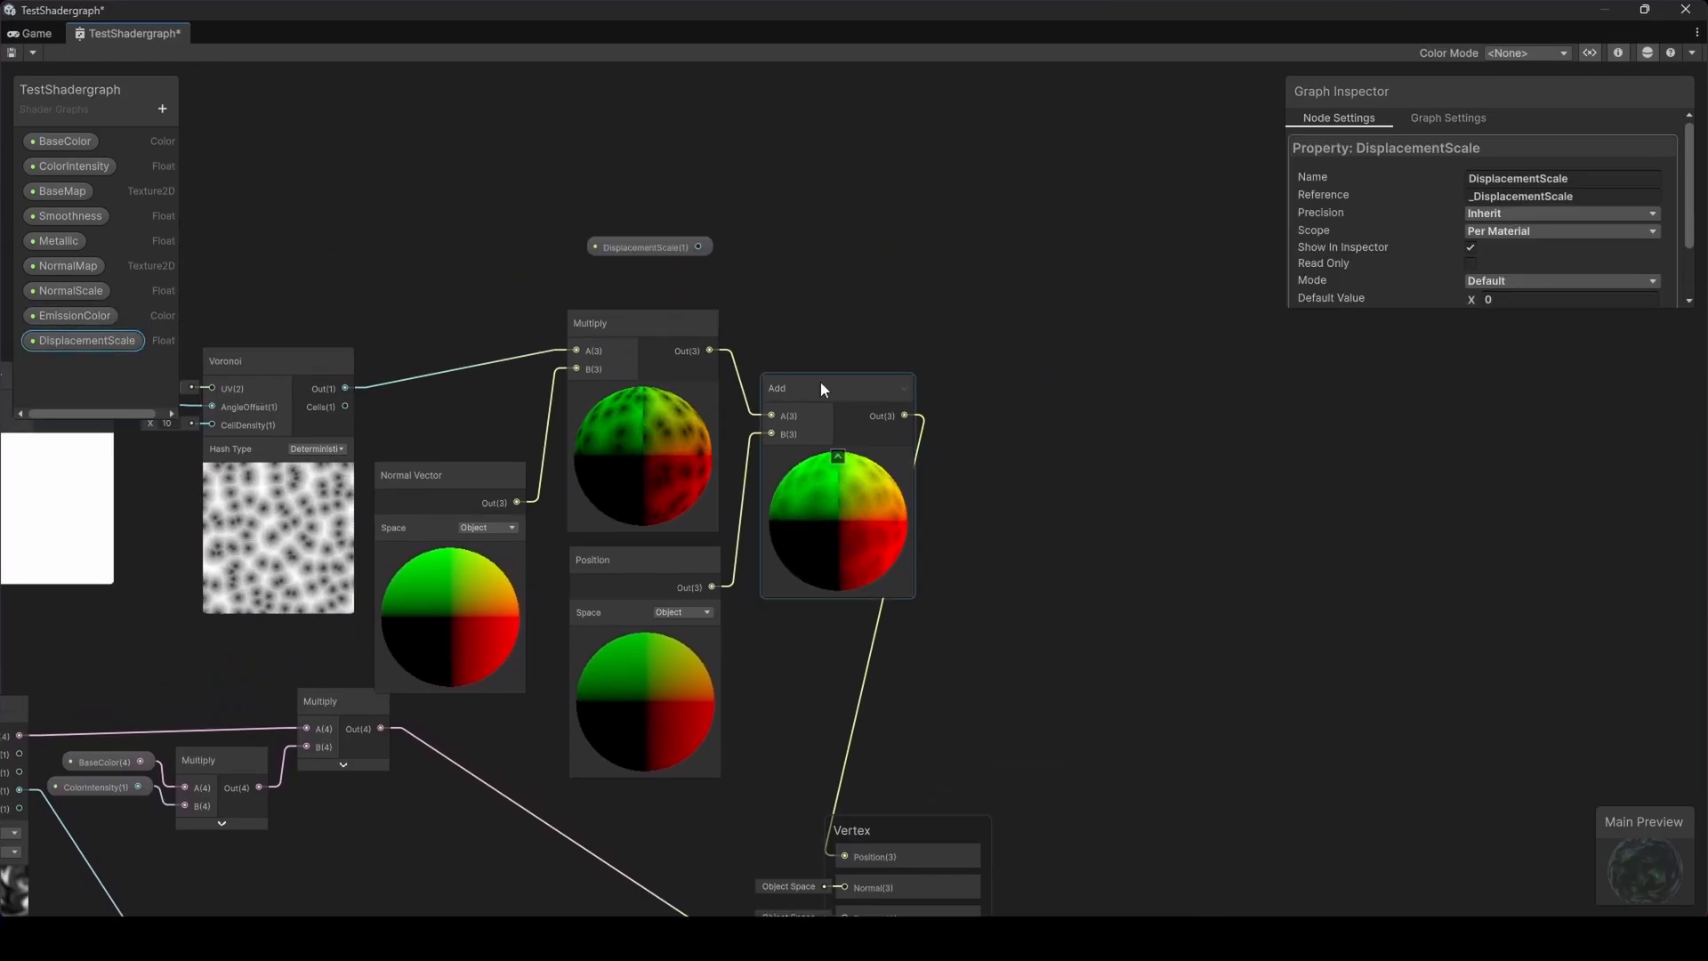
drag(822, 383, 924, 400)
scroll(955, 575, down, 2)
middle_drag(865, 664, 797, 372)
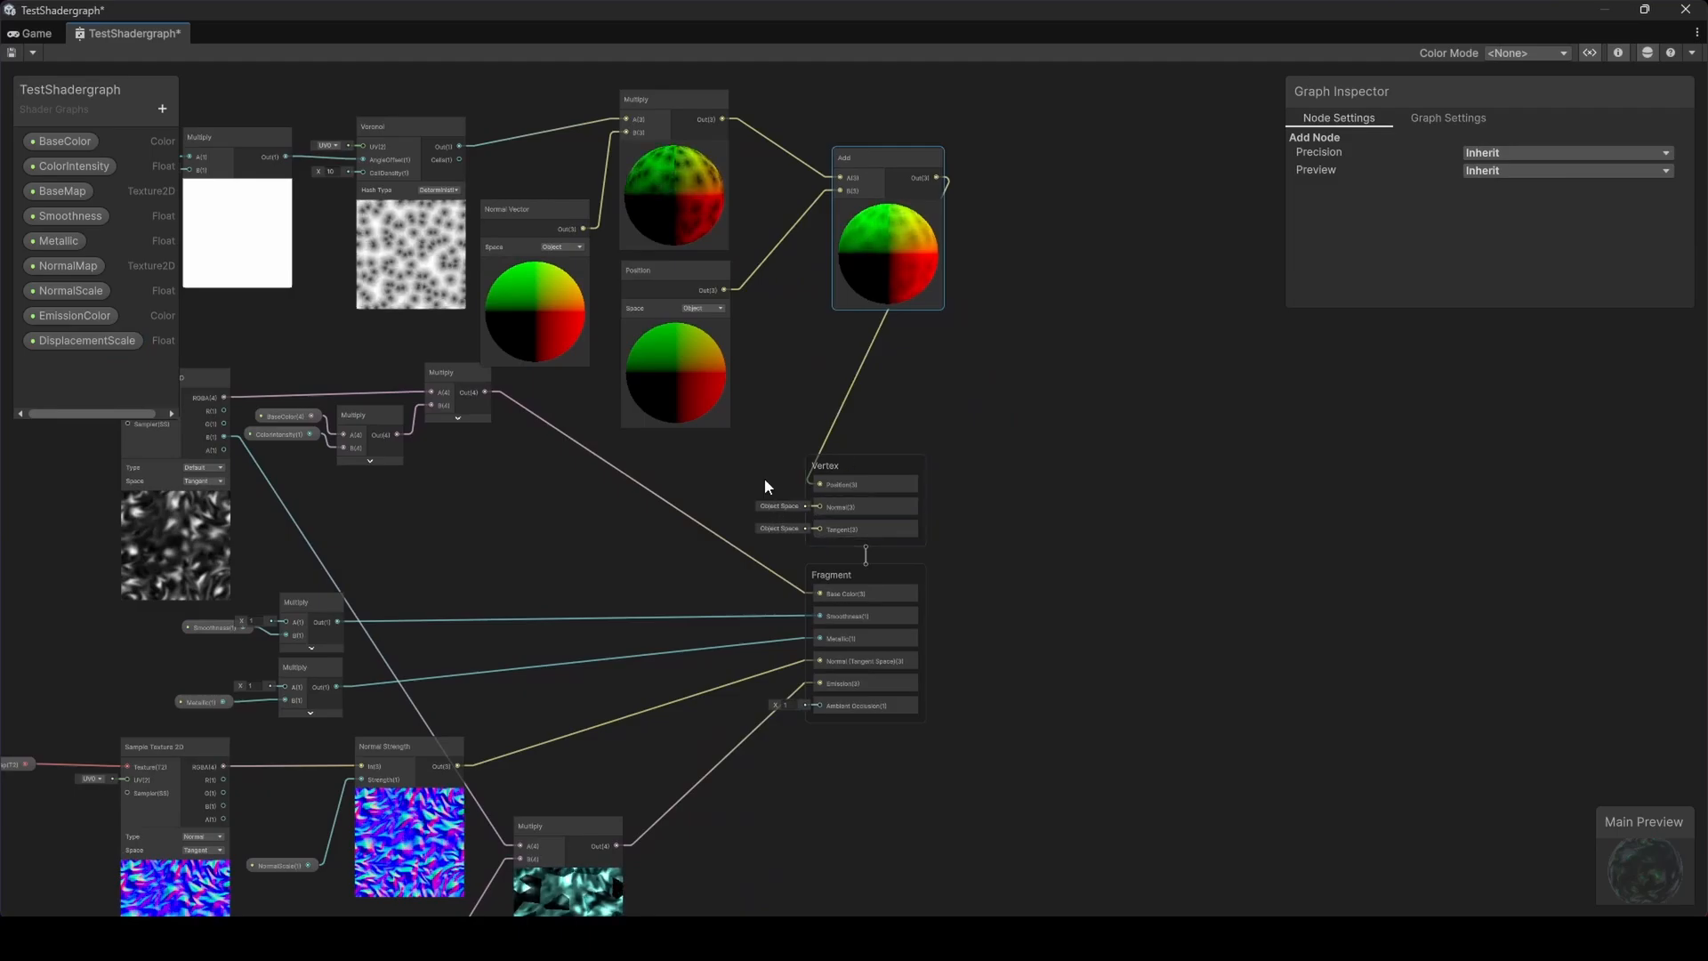
drag(850, 574, 1219, 566)
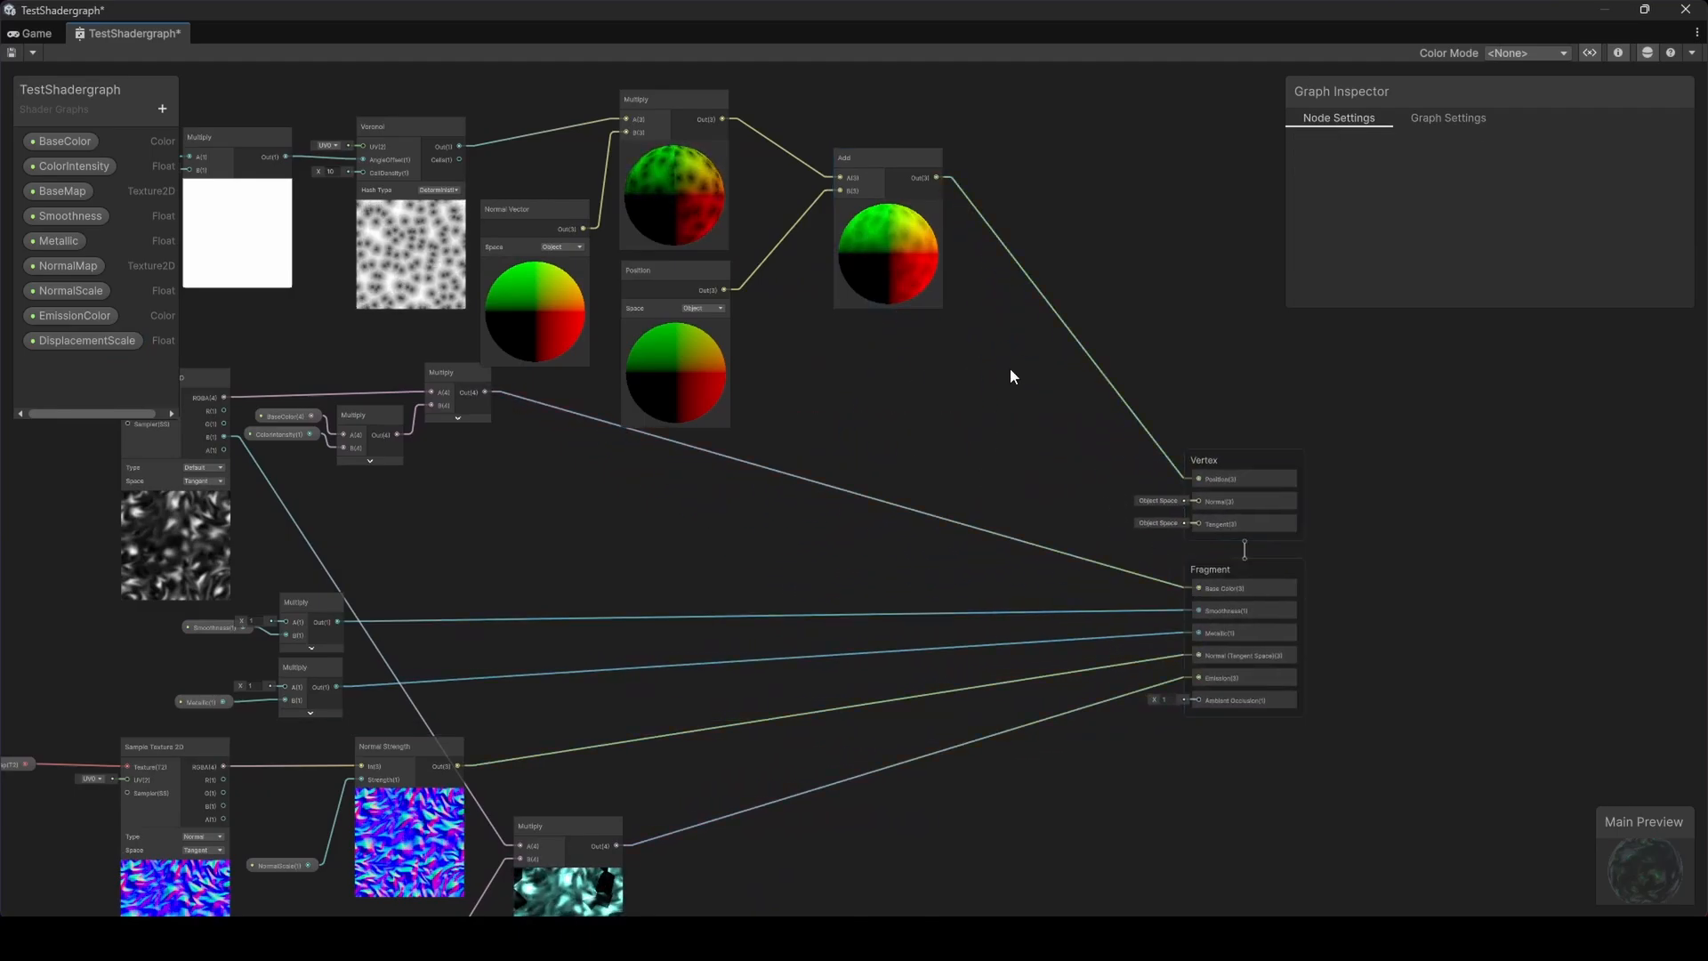
middle_drag(1011, 376, 930, 518)
scroll(931, 518, up, 4)
middle_drag(434, 98, 621, 349)
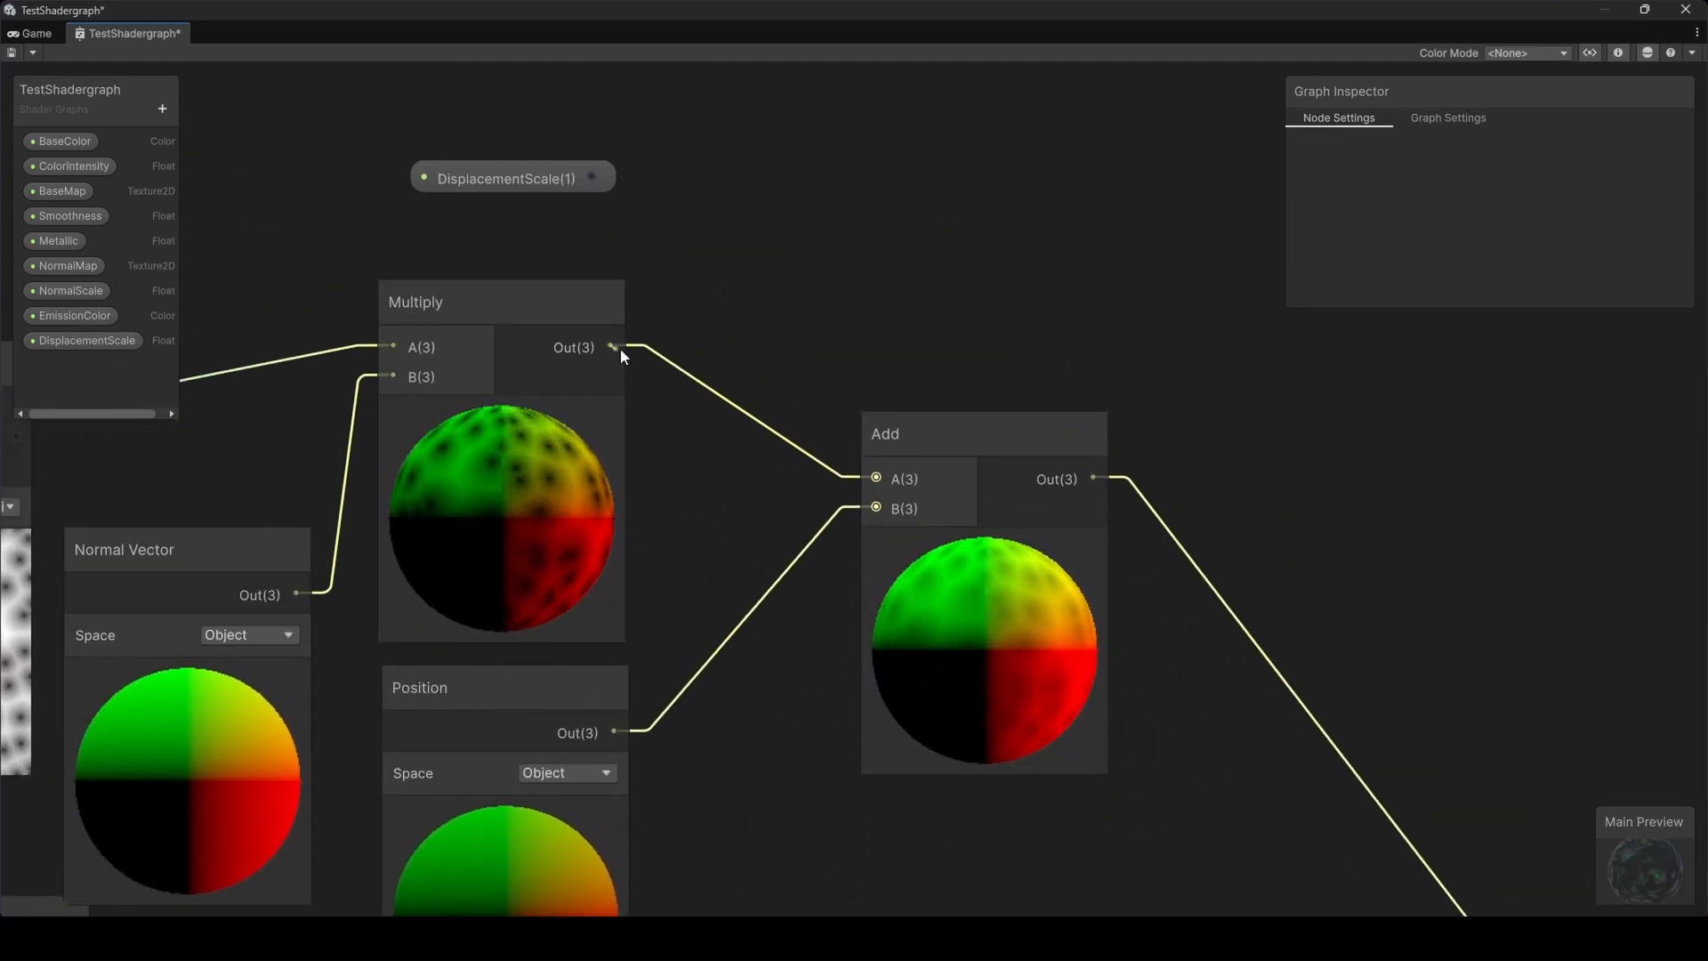
Insert a Multiply node after the Voronoi-times-normal Multiply and feed DisplacementScale into its other input
drag(621, 349, 696, 286)
text(mul)
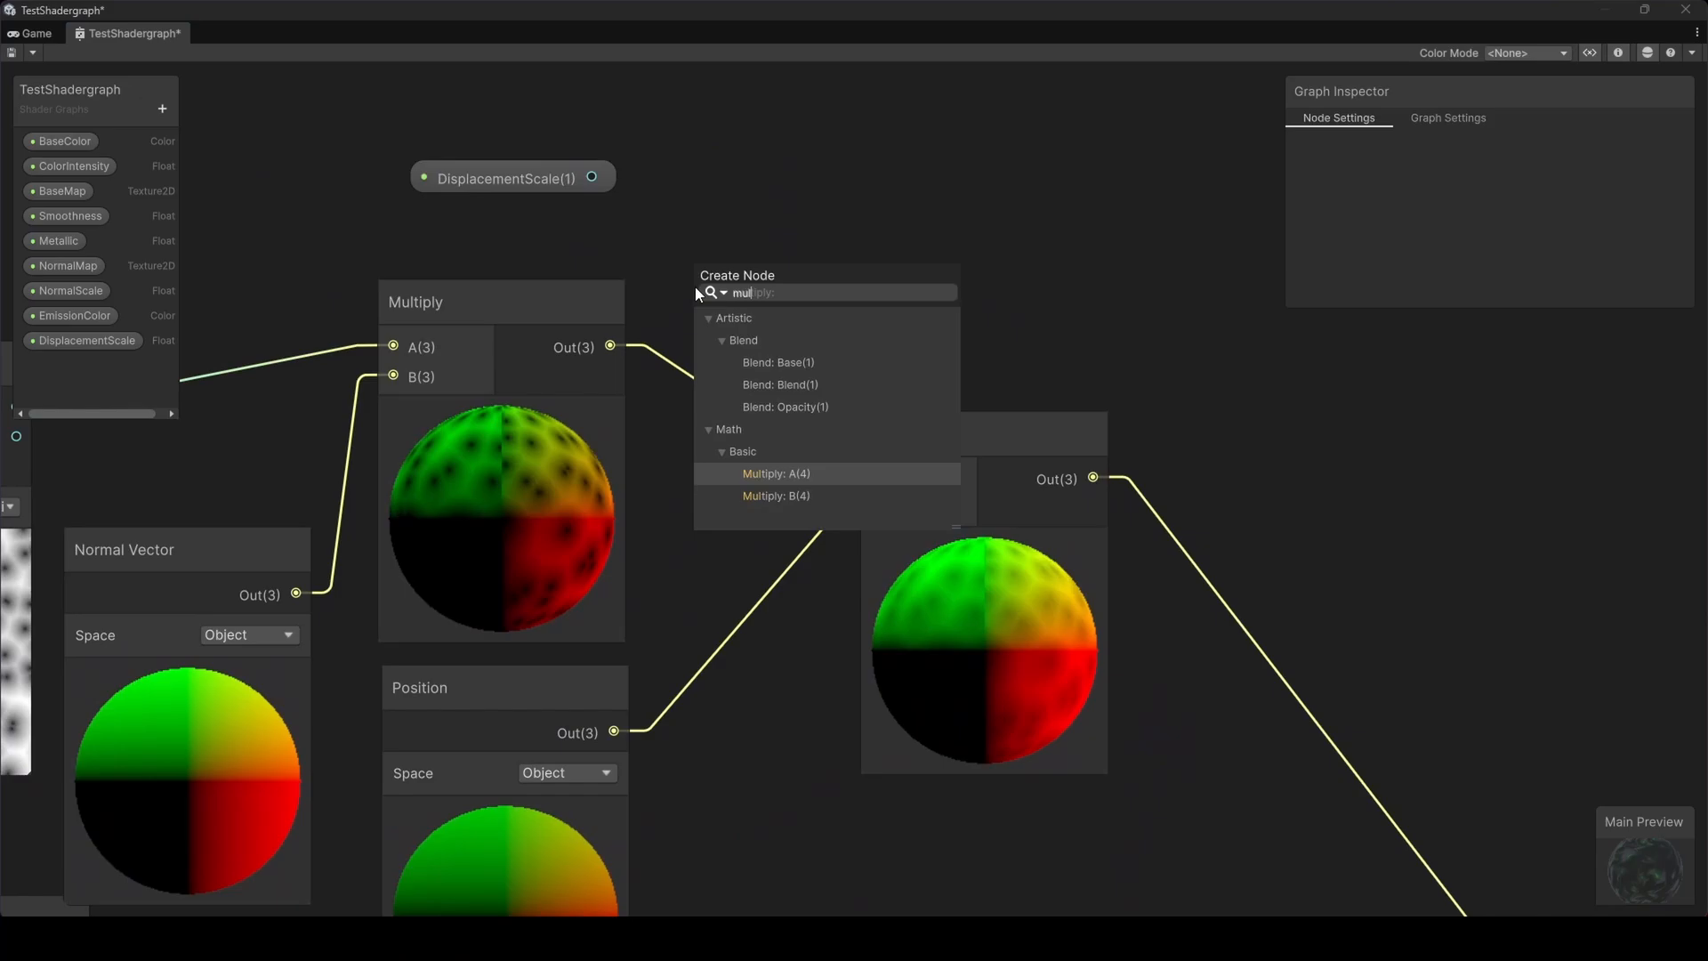
click(761, 469)
drag(610, 346, 592, 177)
Set the DisplacementScale property's default value to 0.1
click(554, 173)
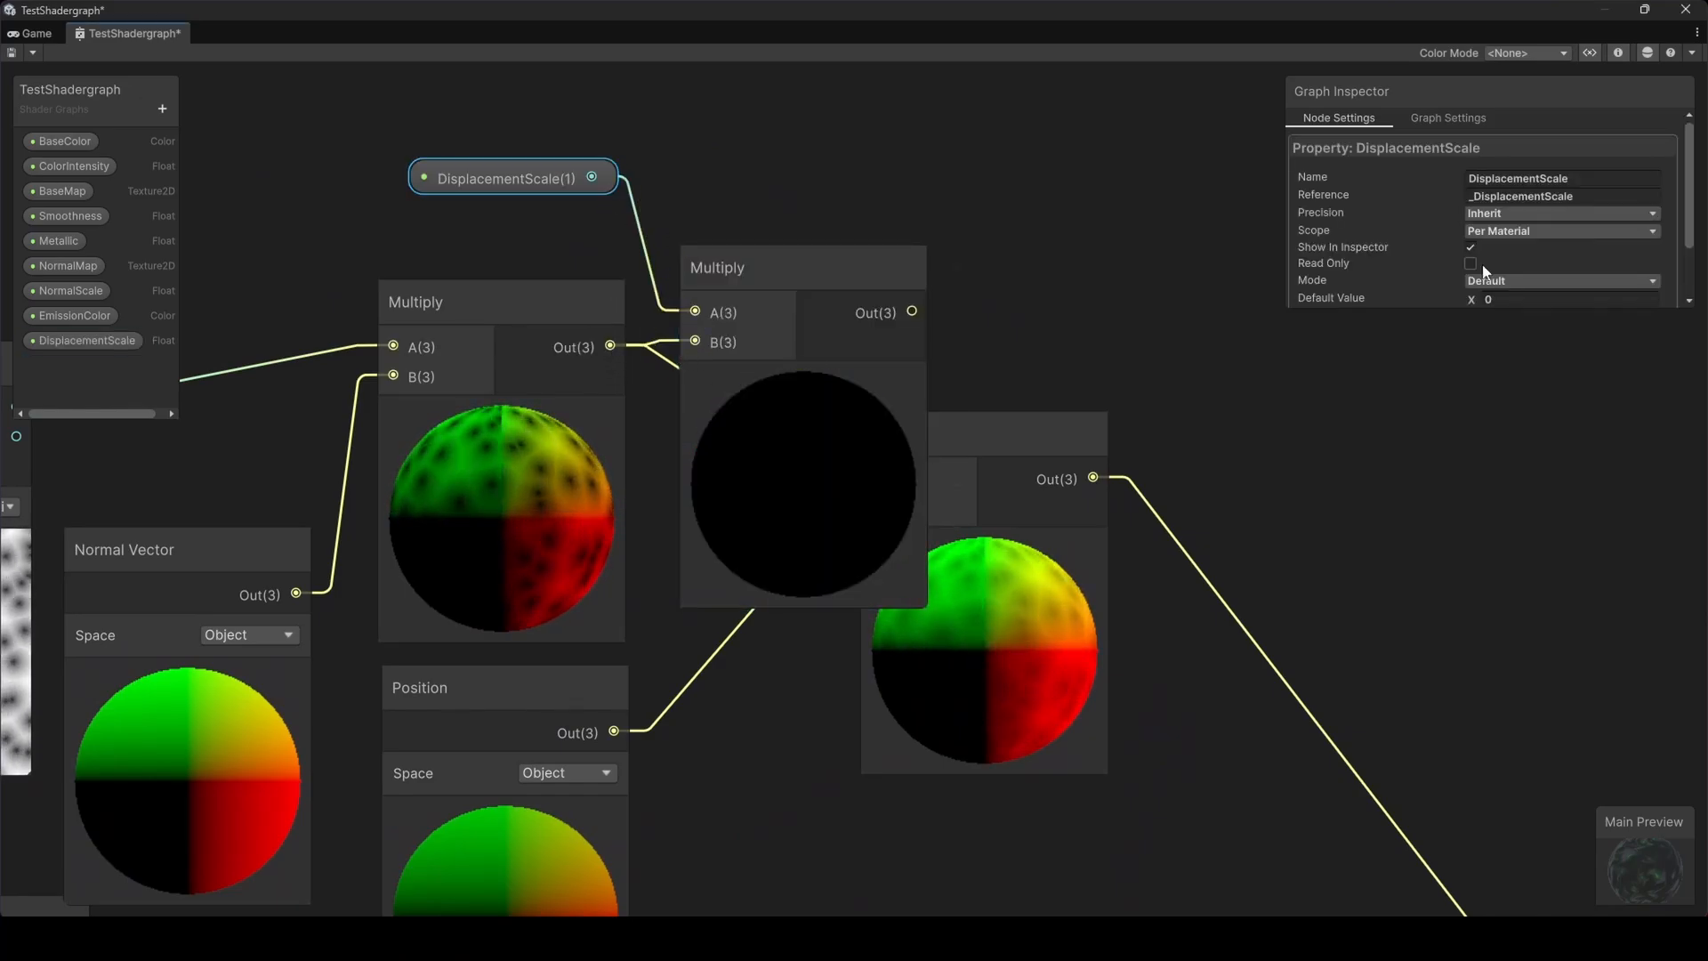
click(1508, 298)
text(.2)
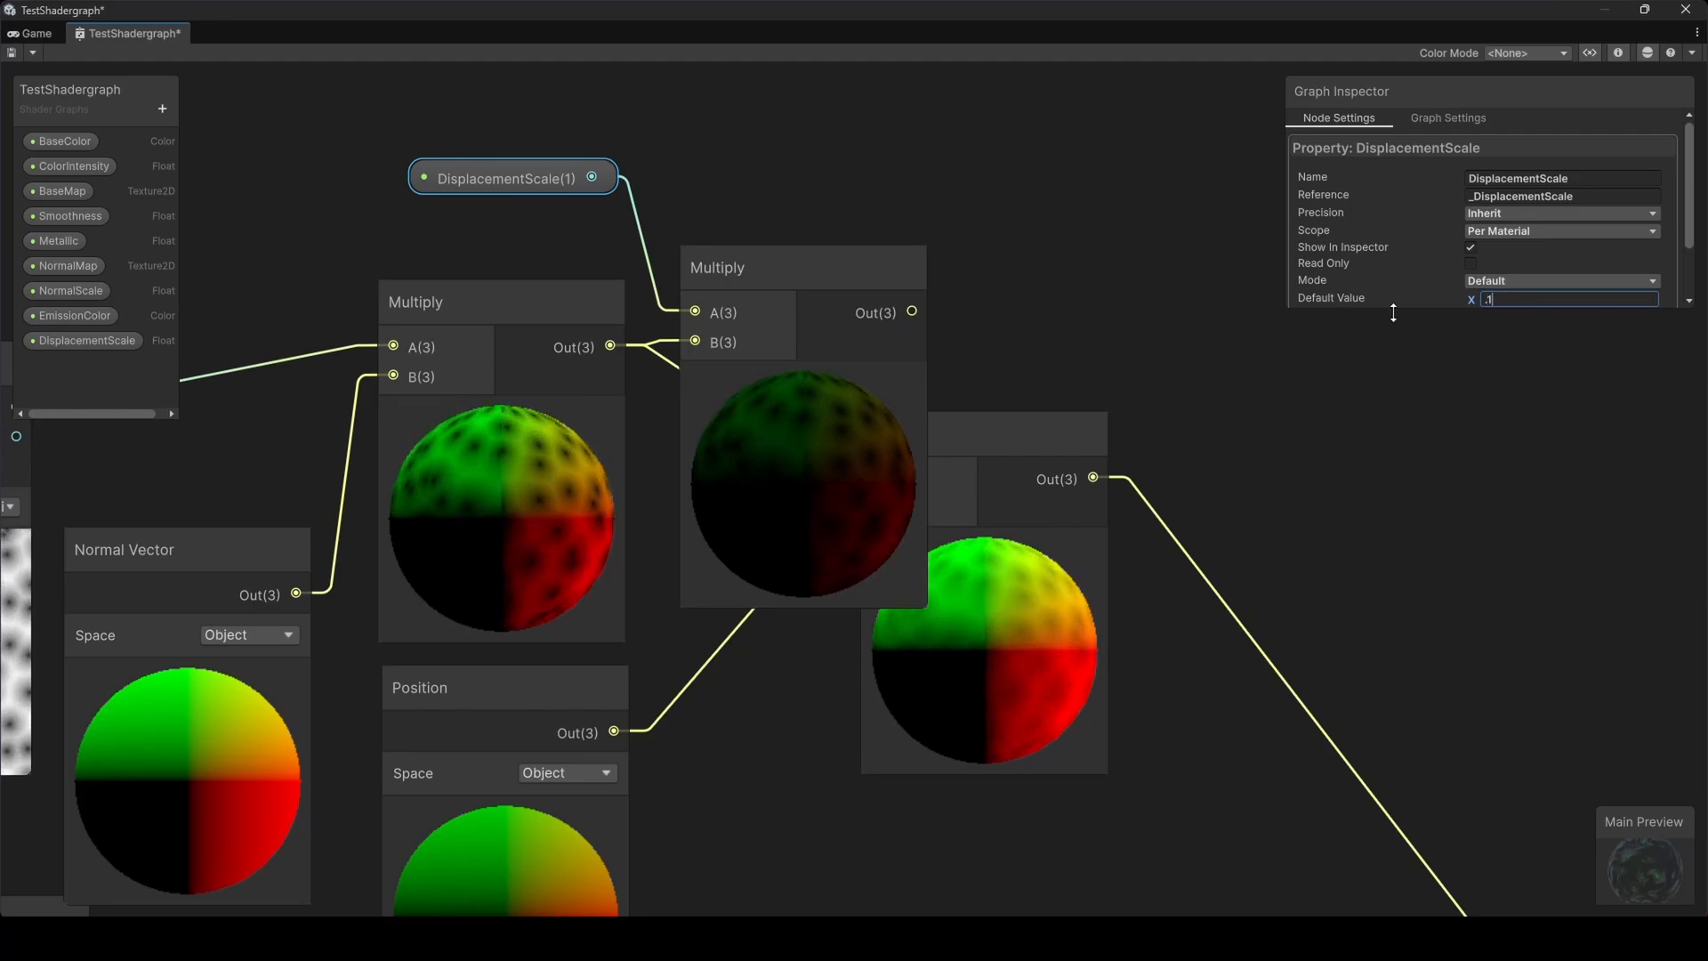
key(Return)
Connect the new Multiply output to the Add node's A input and tidy the node layout
drag(1023, 416, 1157, 416)
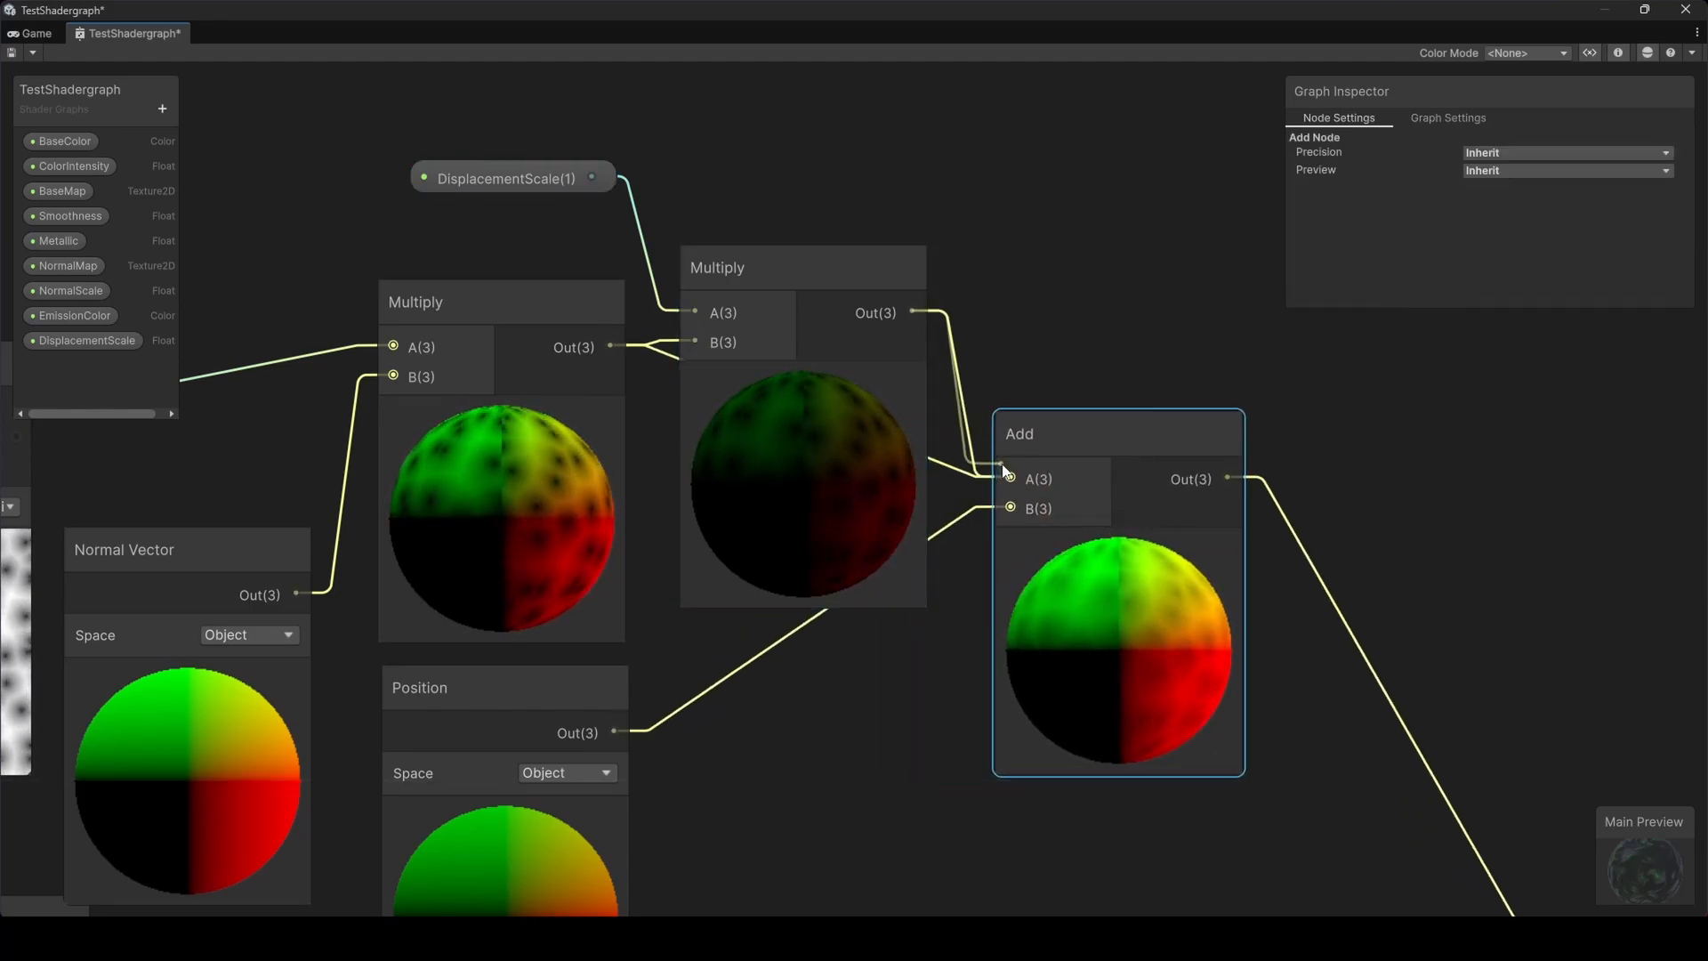
scroll(863, 498, down, 6)
middle_drag(886, 517, 879, 374)
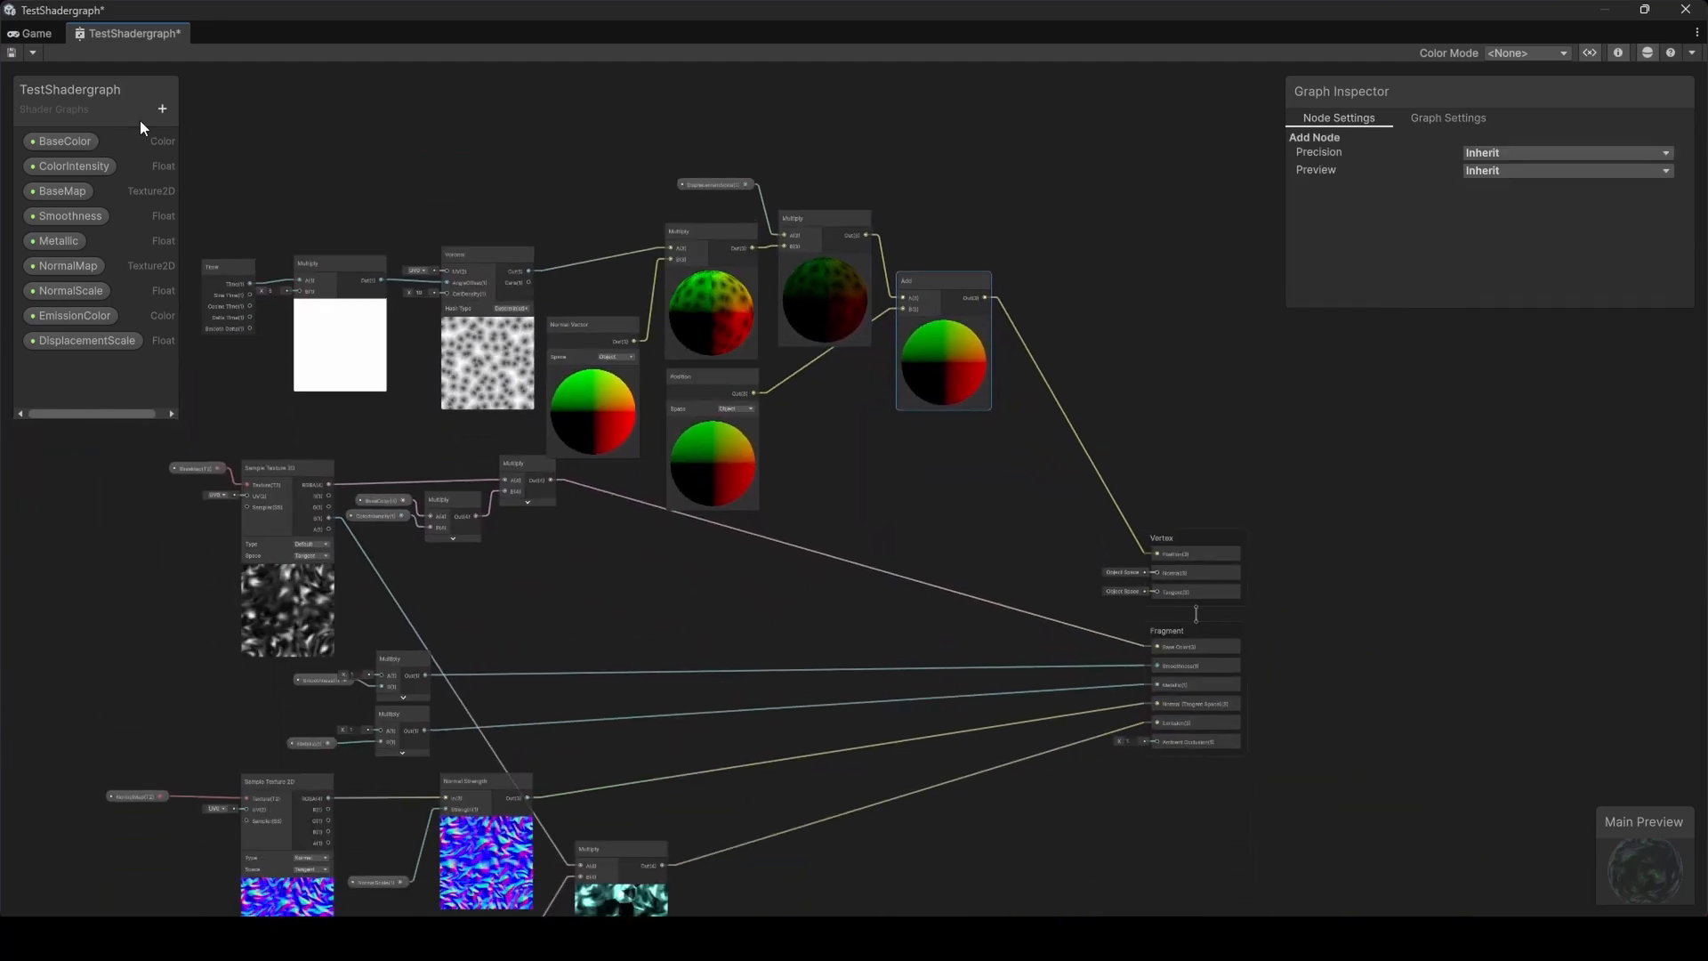
Select the TestShadergraphMat material and set its DisplacementScale to 0.35
click(32, 34)
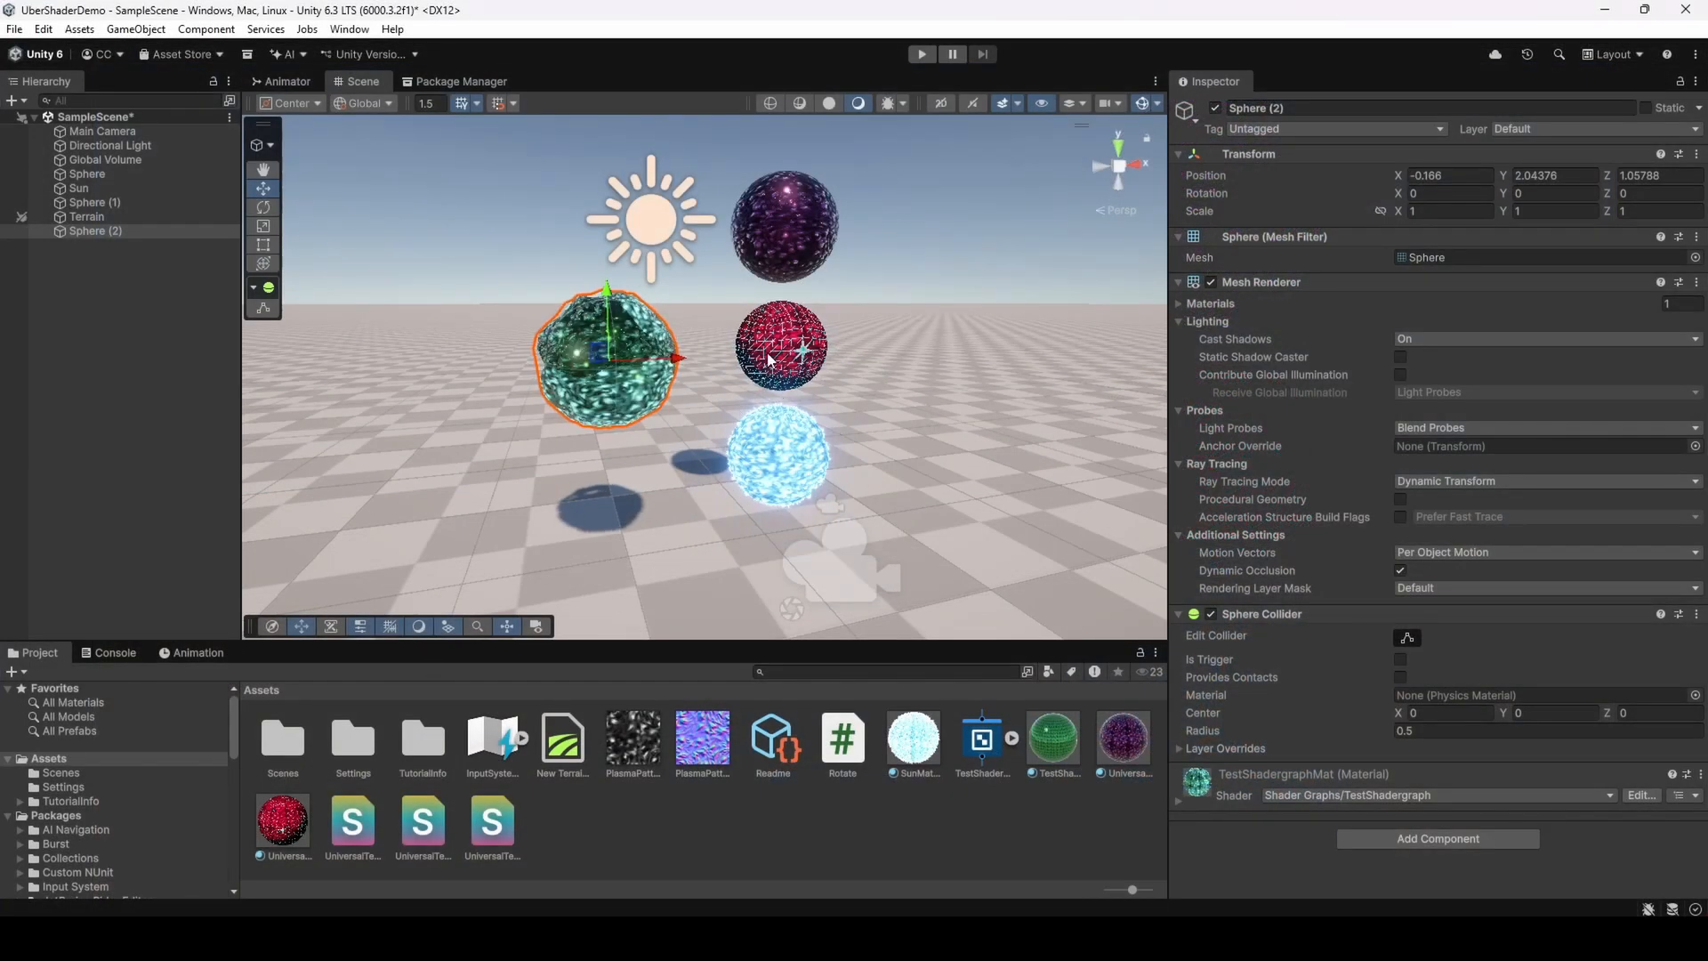
middle_drag(767, 359, 812, 400)
click(1053, 750)
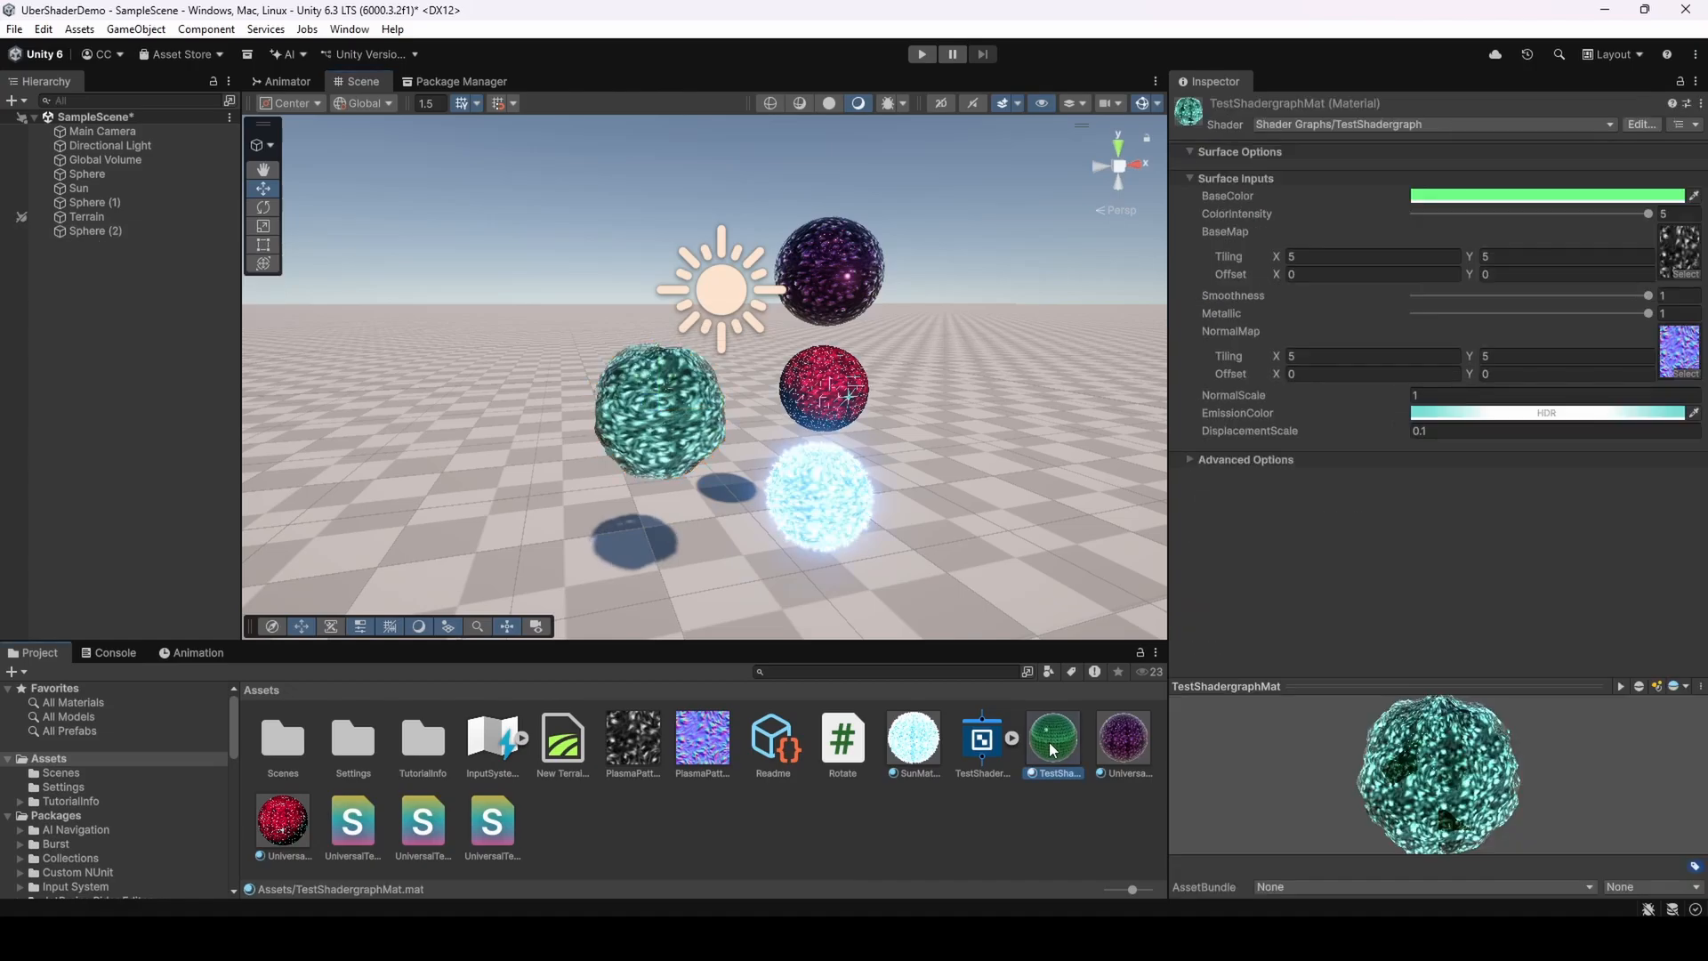
scroll(931, 467, up, 3)
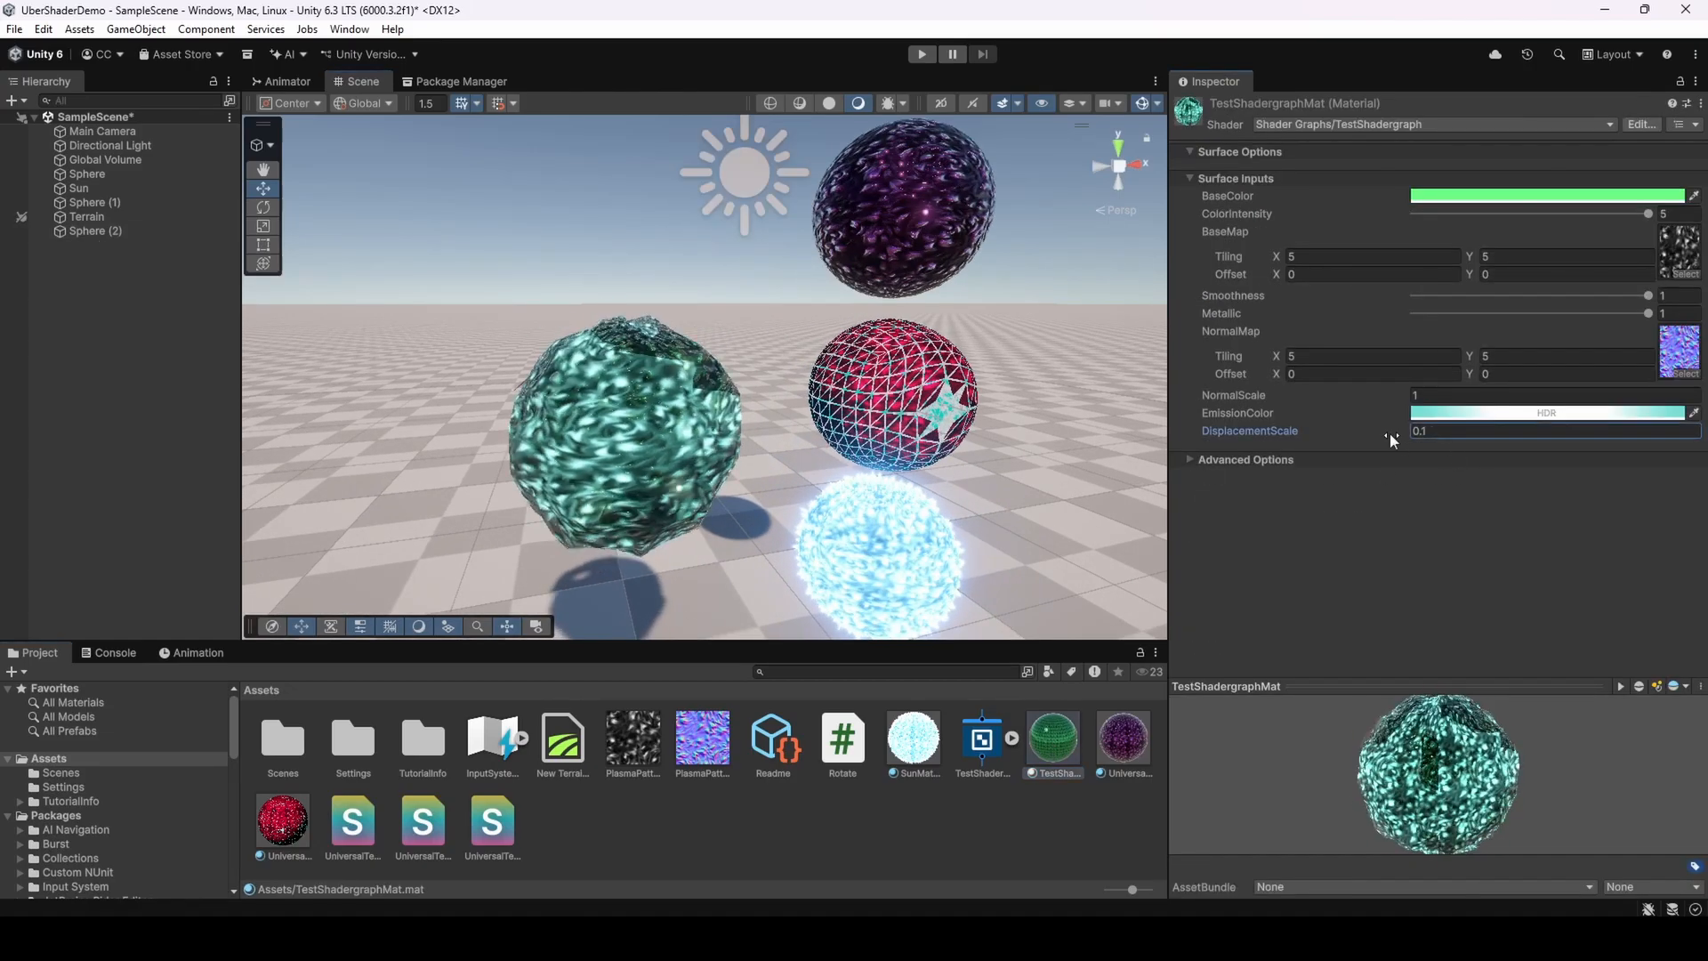
mouse_move(1389, 434)
mouse_down()
mouse_move(1444, 434)
mouse_move(1373, 426)
mouse_move(1400, 432)
mouse_up()
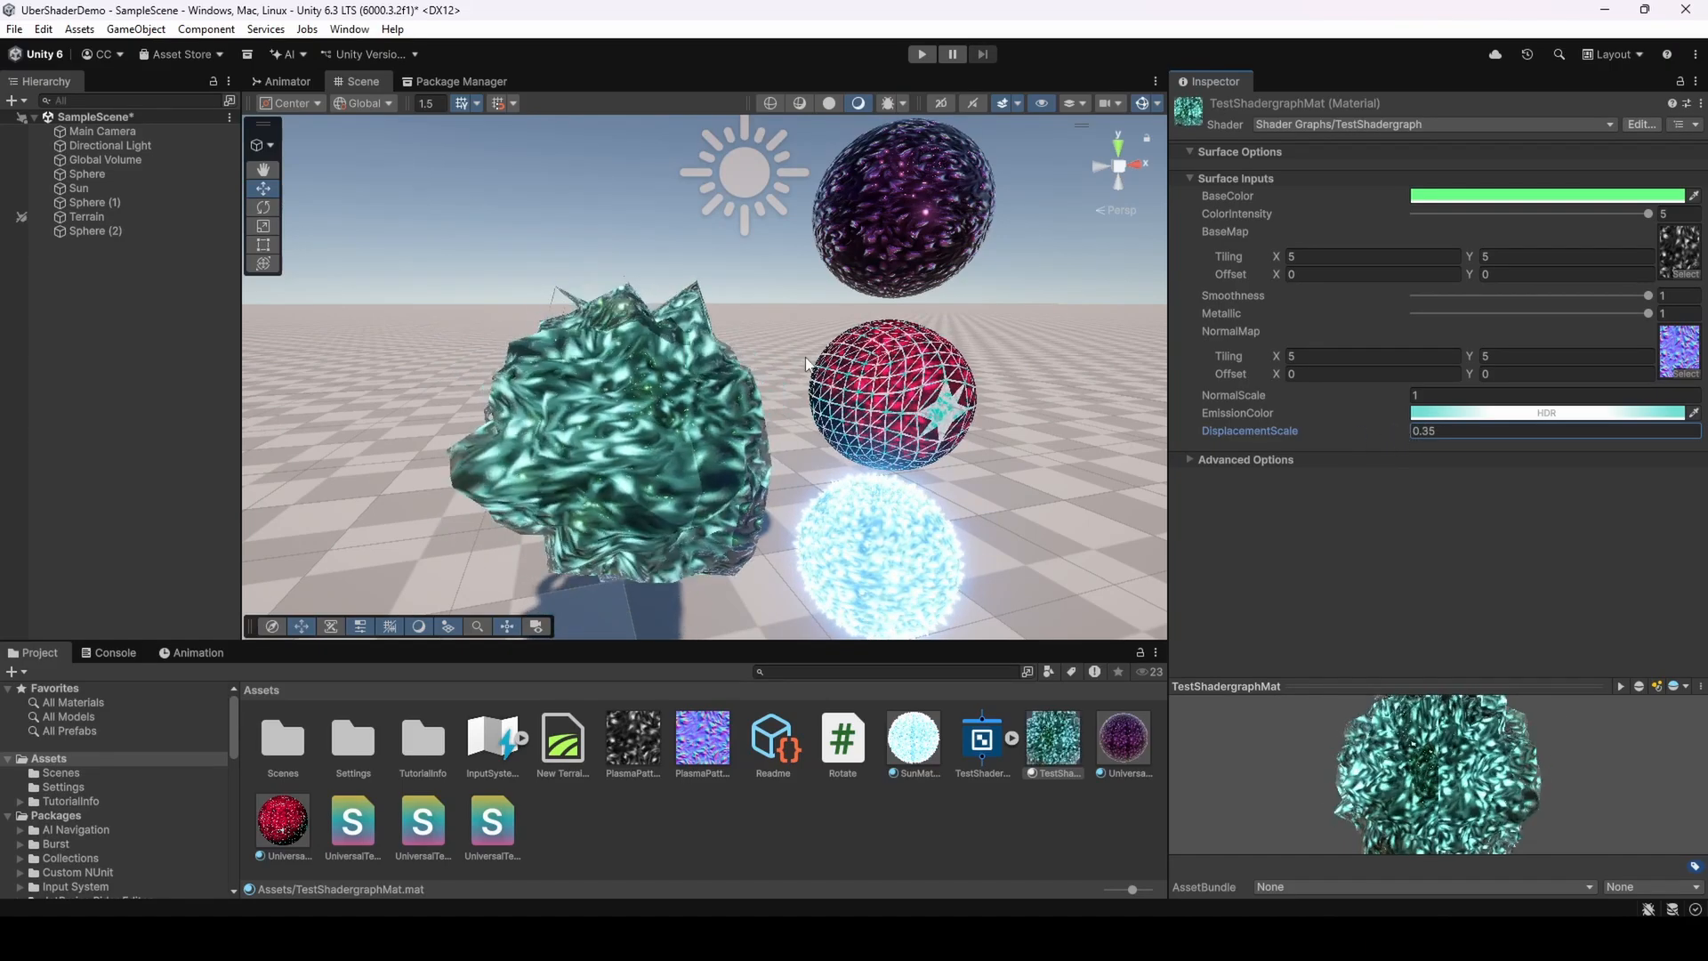
Orbit and zoom around the scene to inspect the displaced sphere from different angles
middle_drag(821, 378, 859, 324)
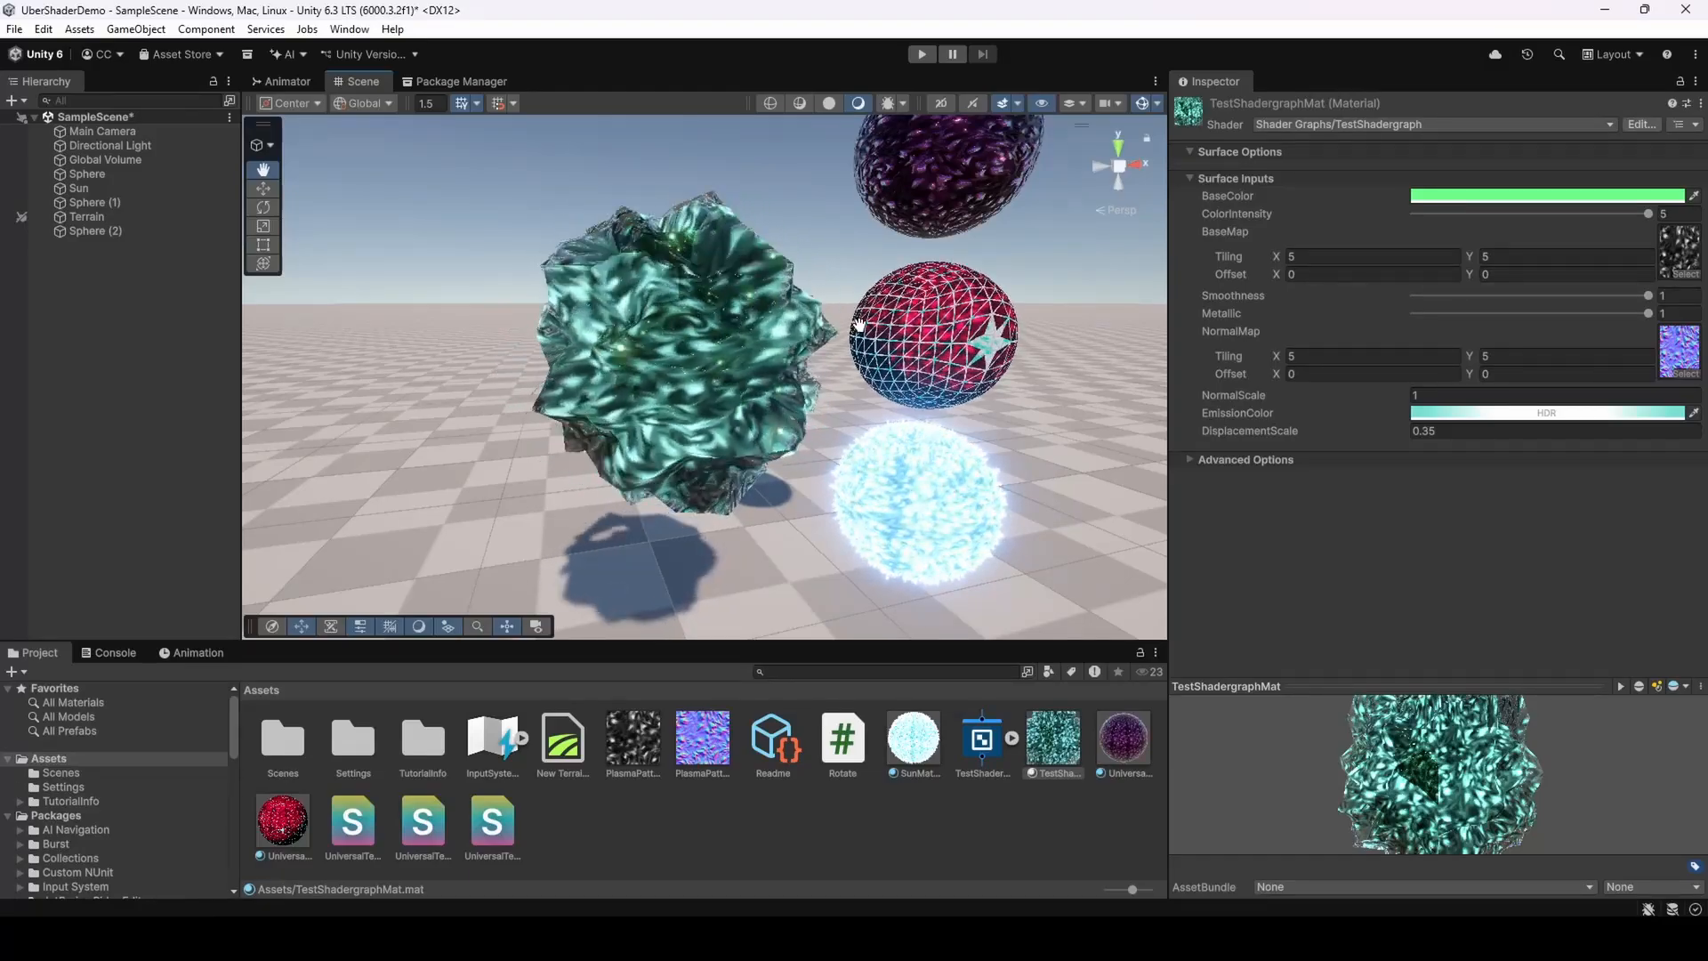
middle_drag(859, 324, 703, 252)
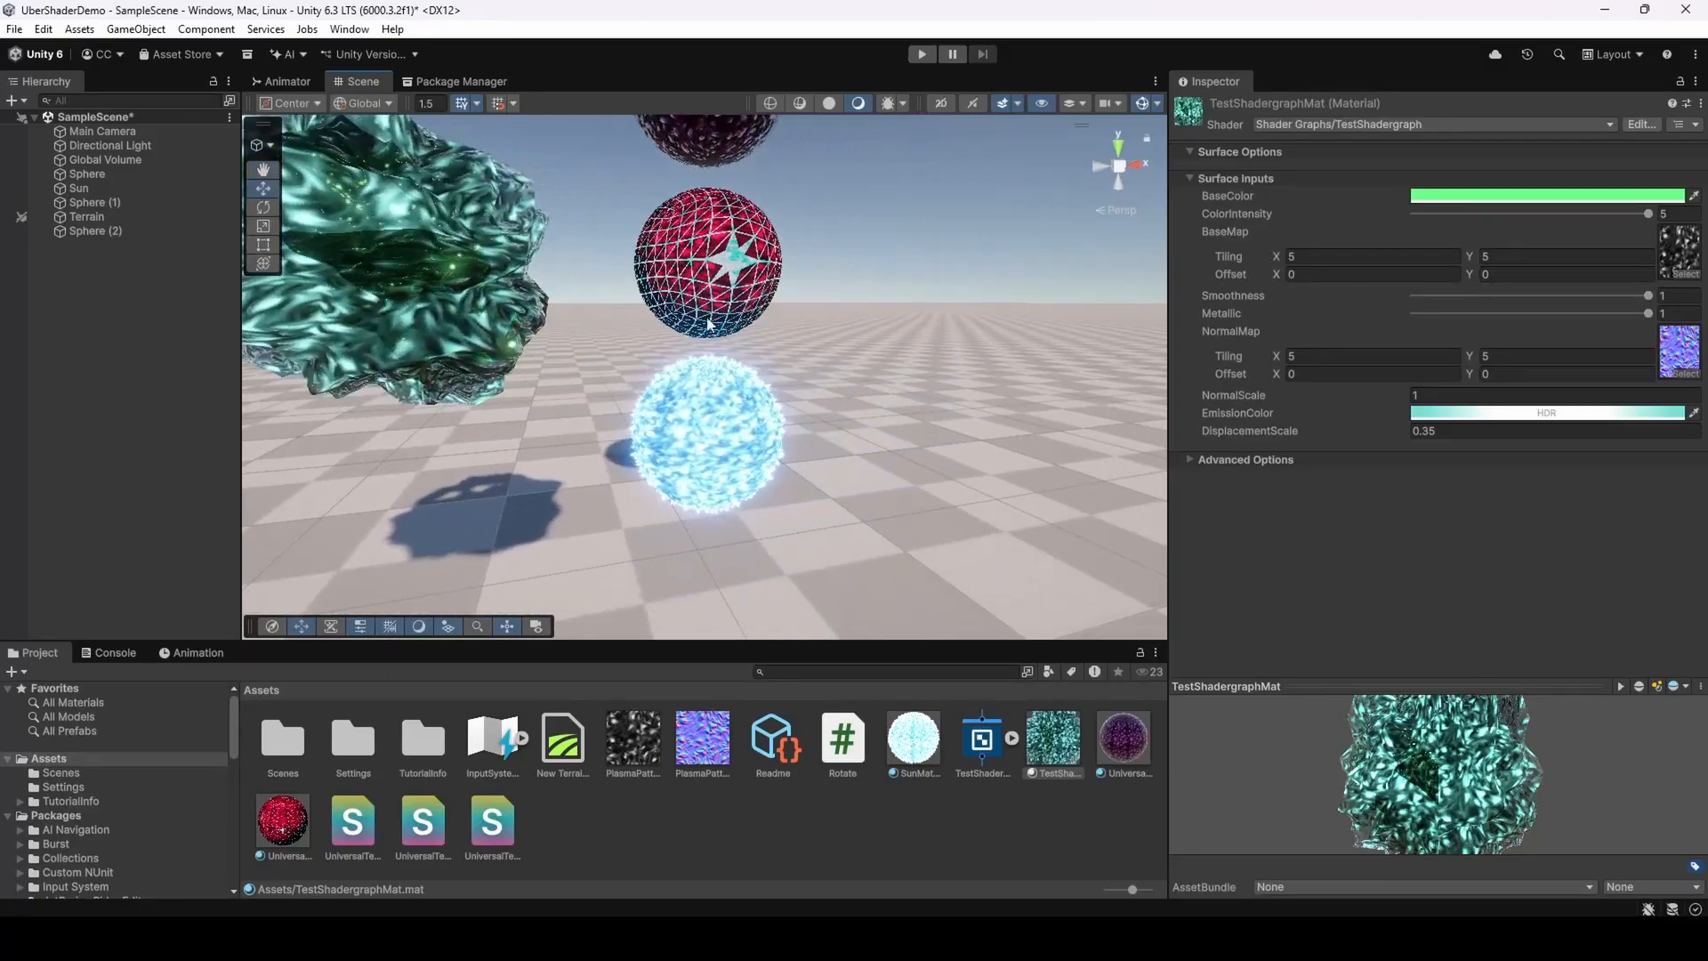
scroll(755, 498, up, 7)
middle_drag(755, 504, 745, 389)
scroll(746, 387, down, 5)
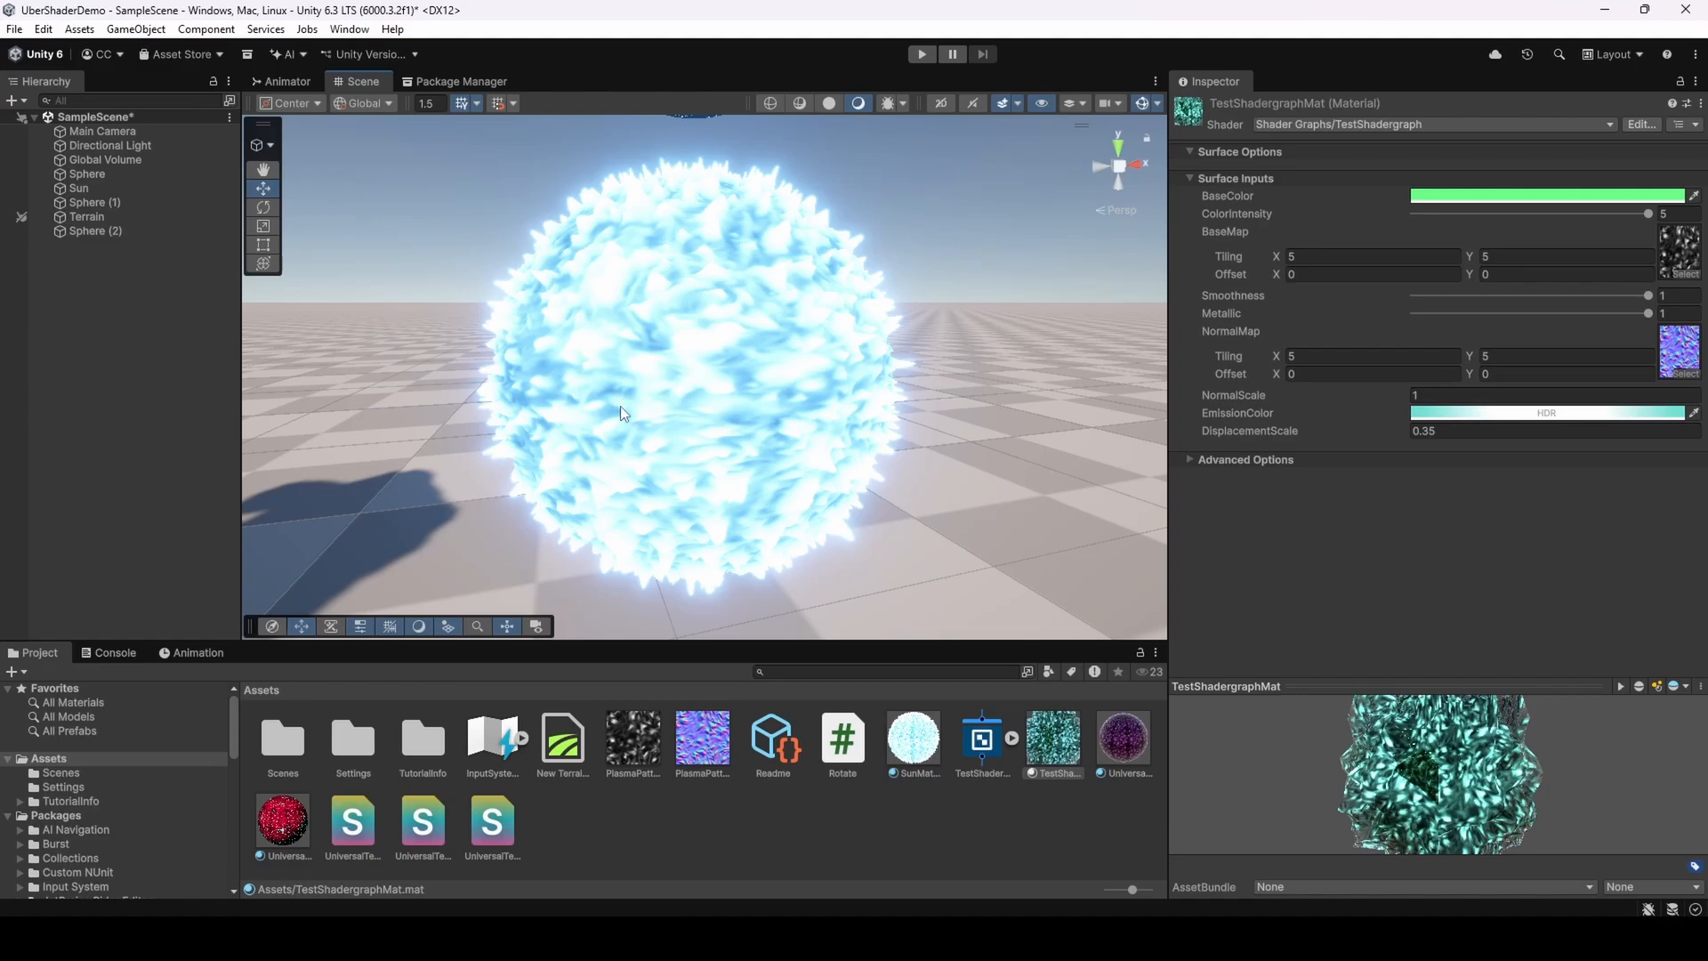
middle_drag(709, 355, 718, 365)
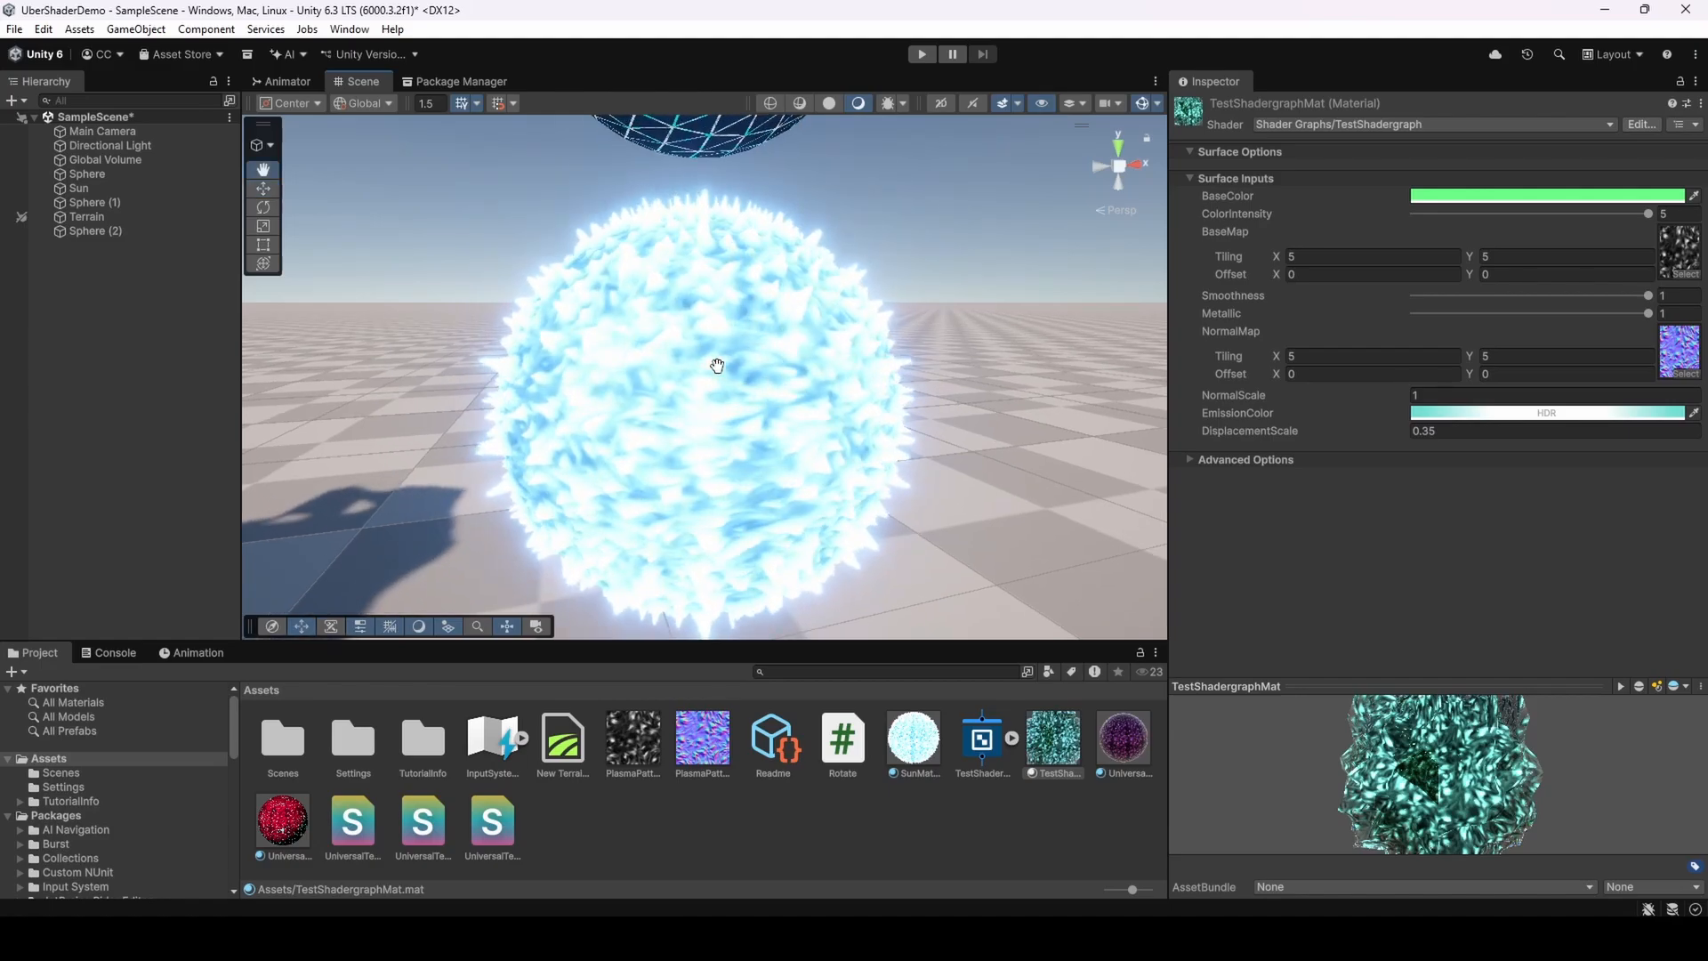
scroll(745, 368, down, 5)
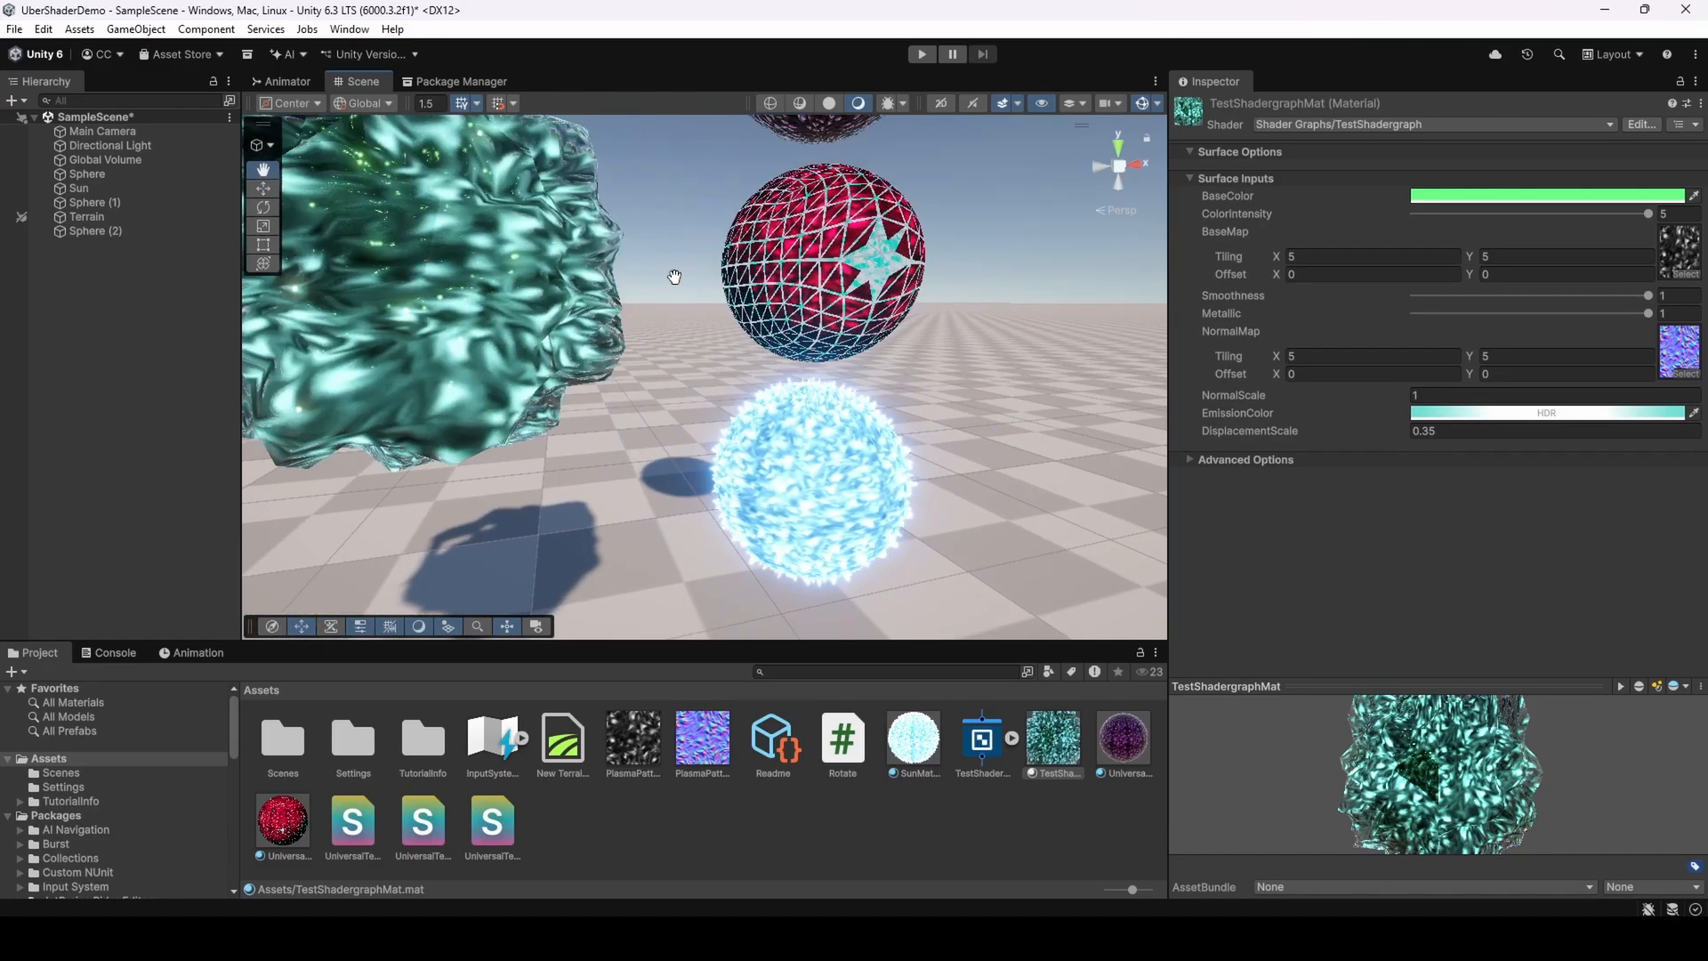
middle_drag(675, 276, 754, 310)
scroll(741, 323, down, 3)
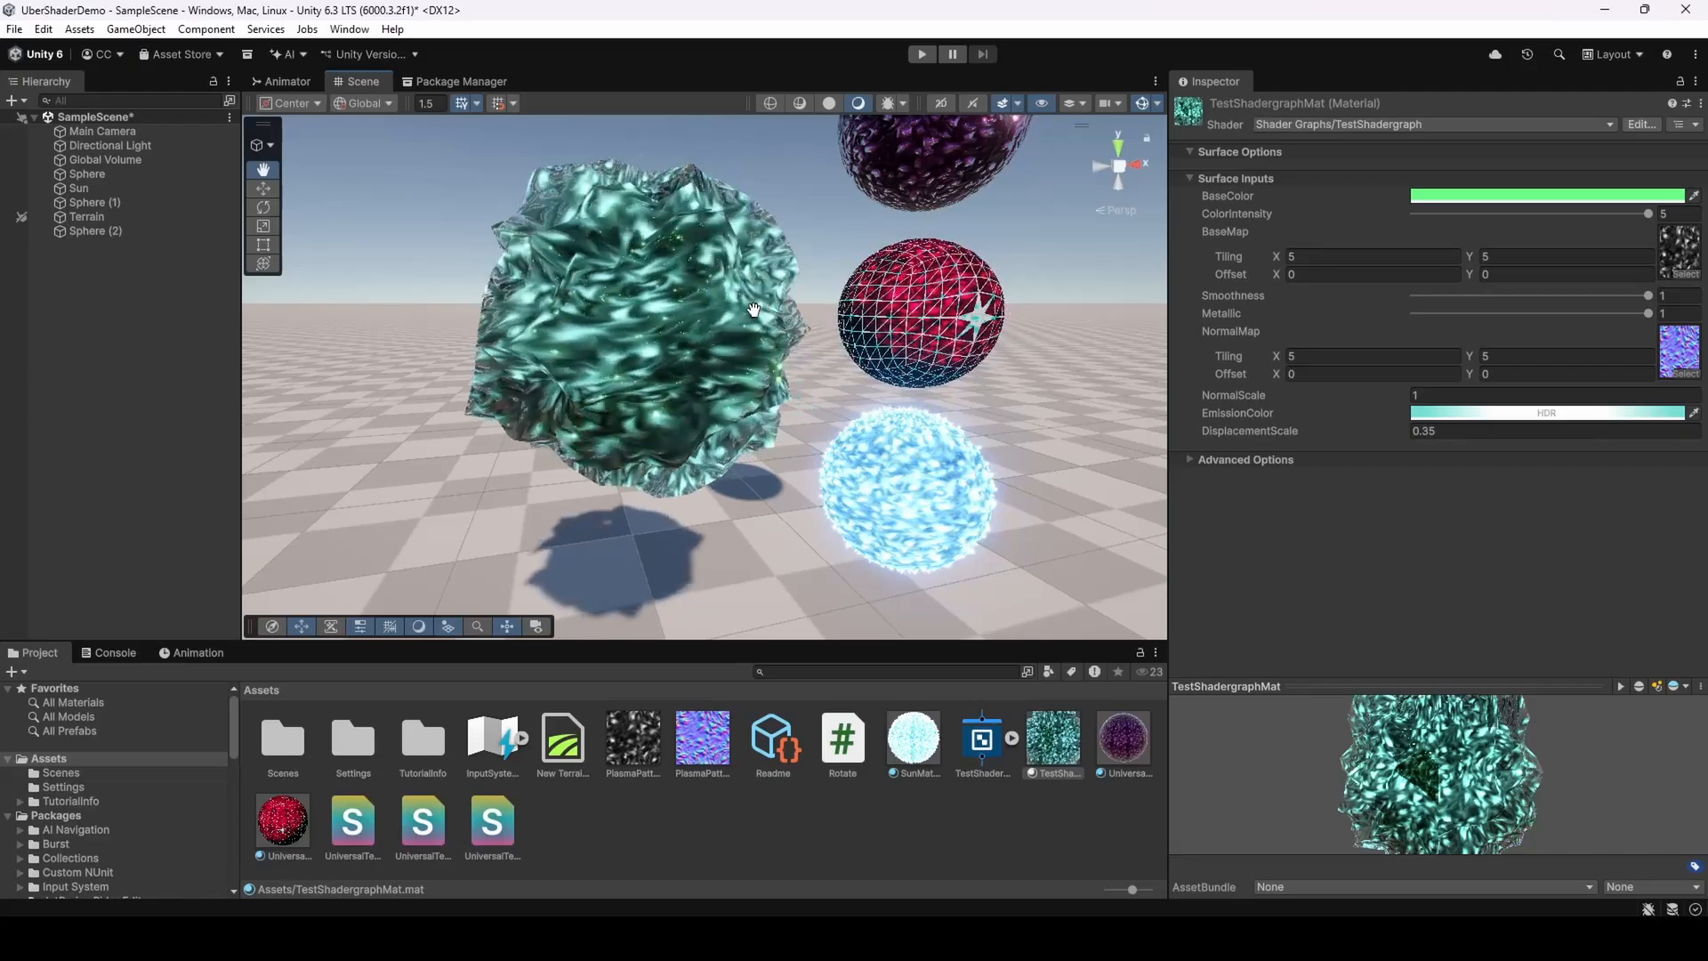
drag(753, 310, 782, 318)
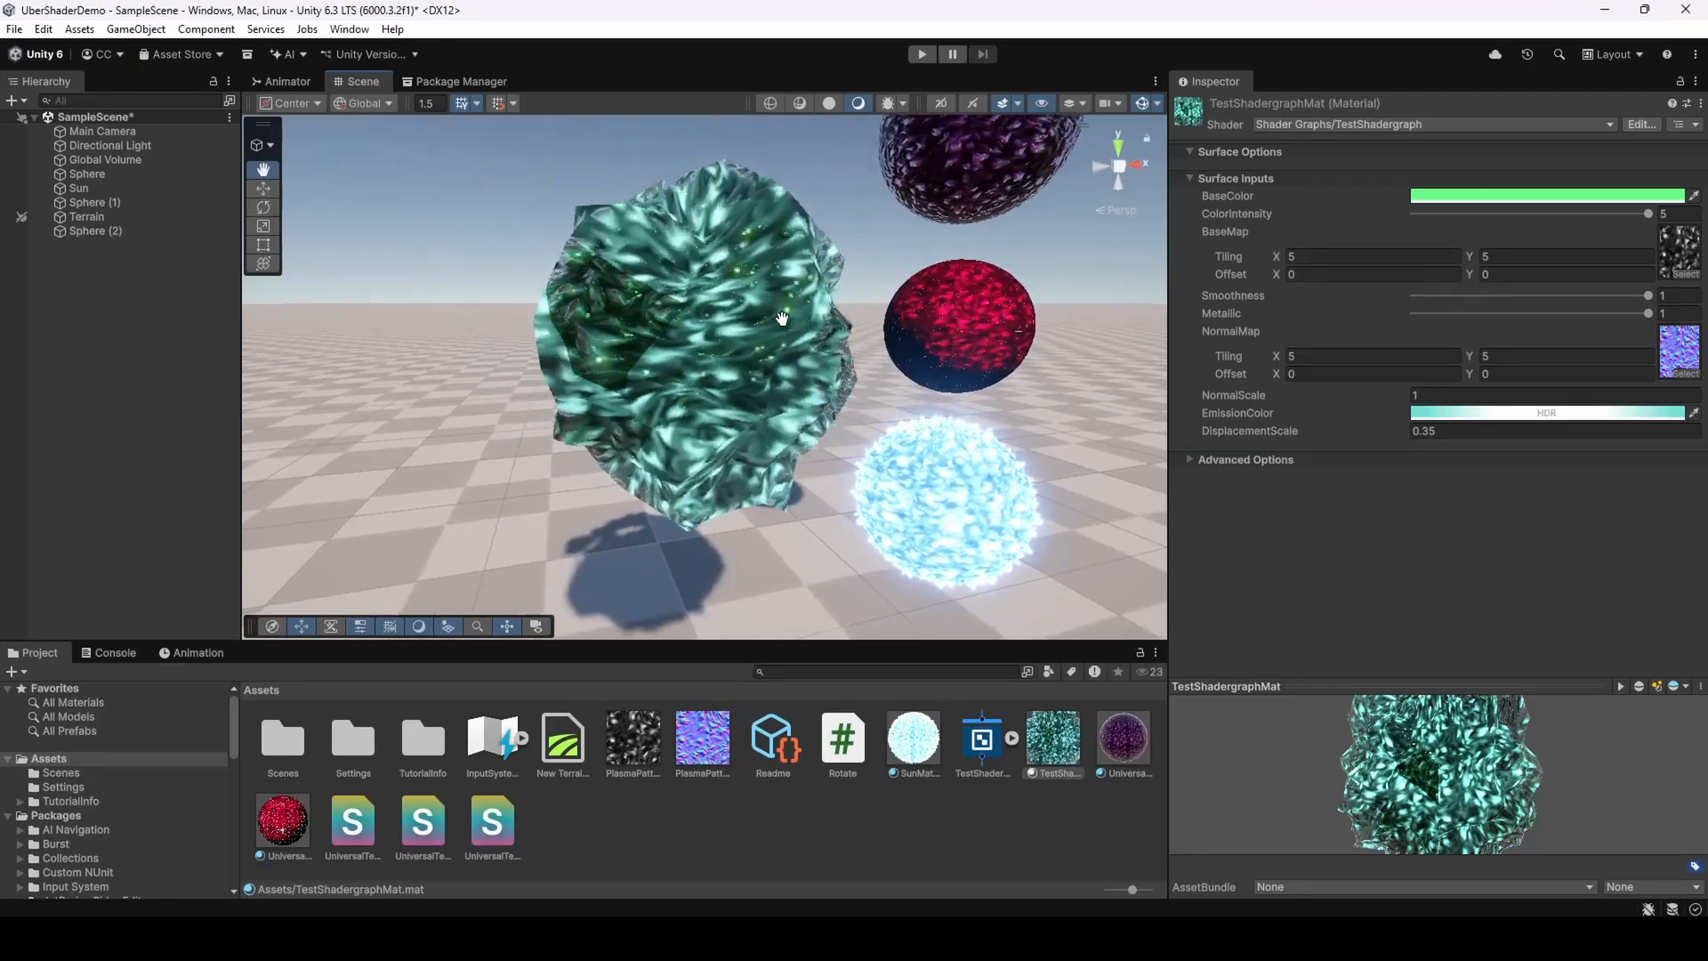